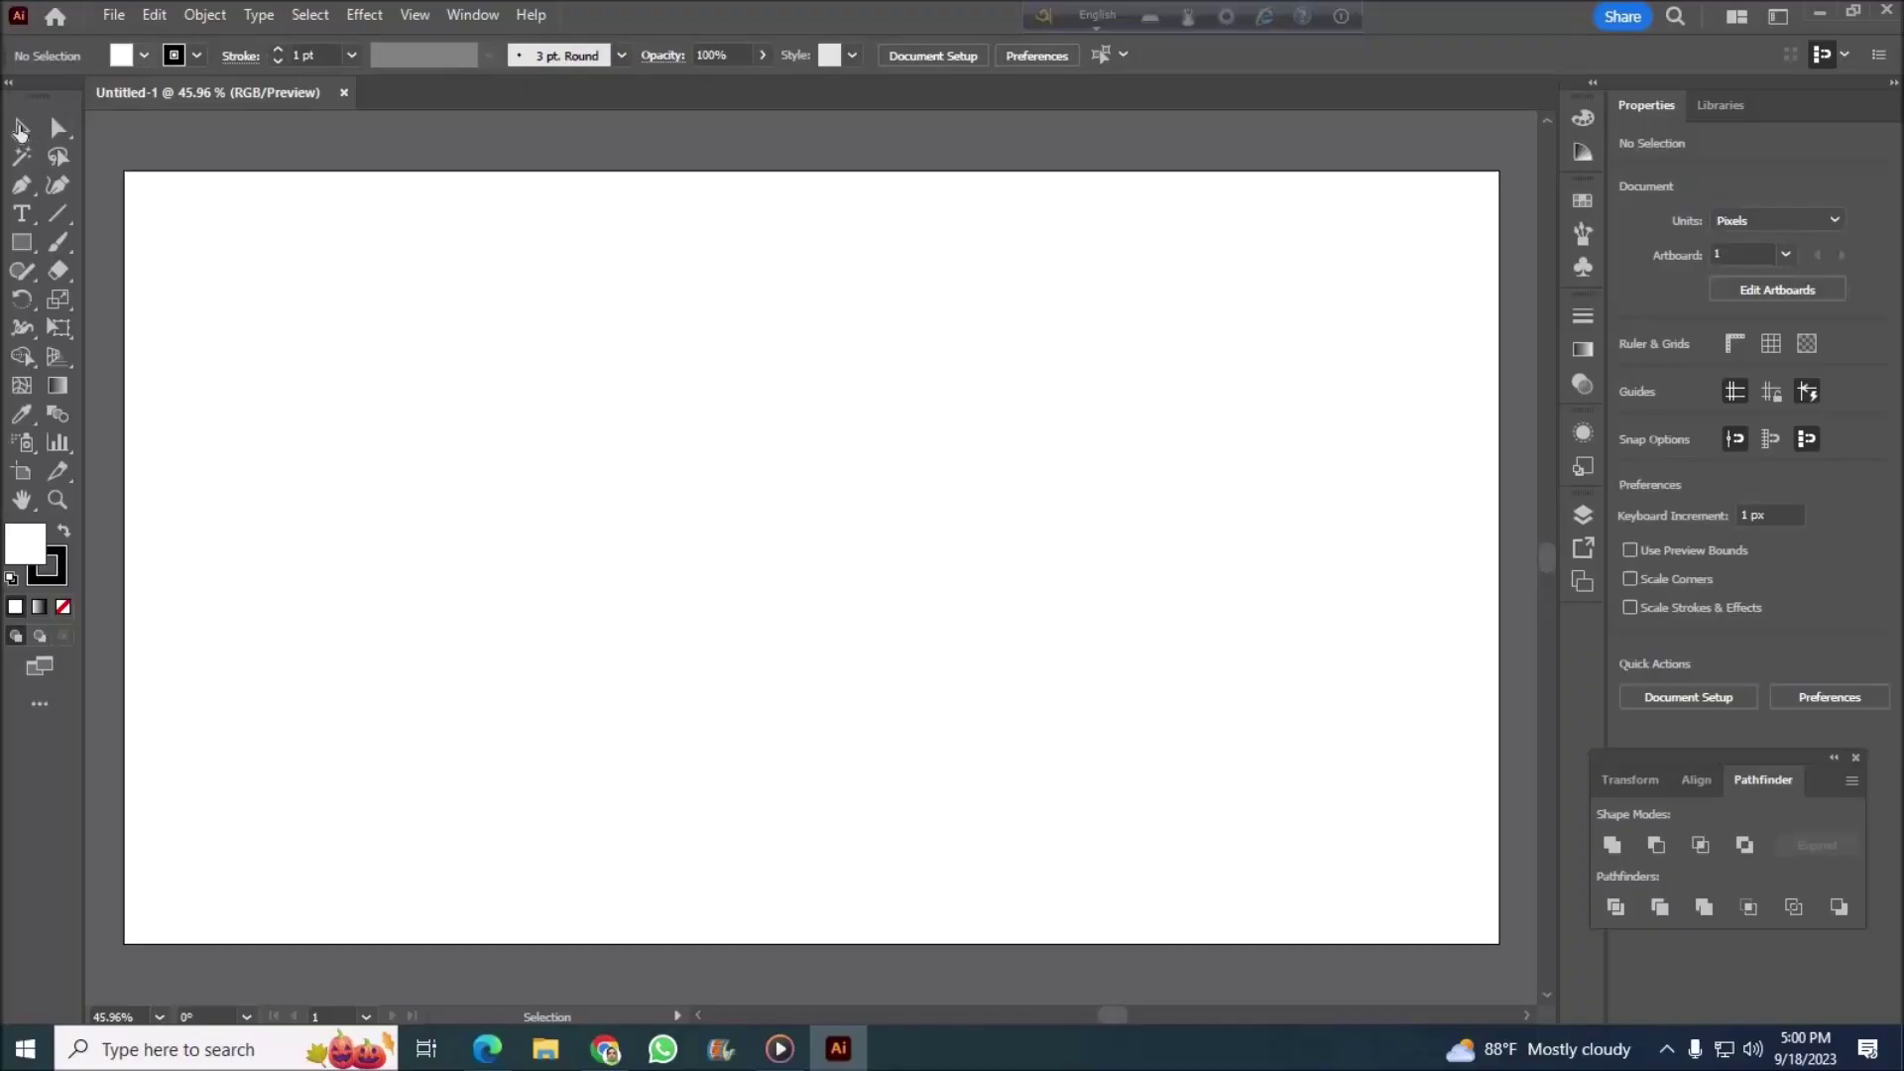
Step: Set the fill colour to black from the control bar's Fill swatch list
click(144, 55)
click(58, 107)
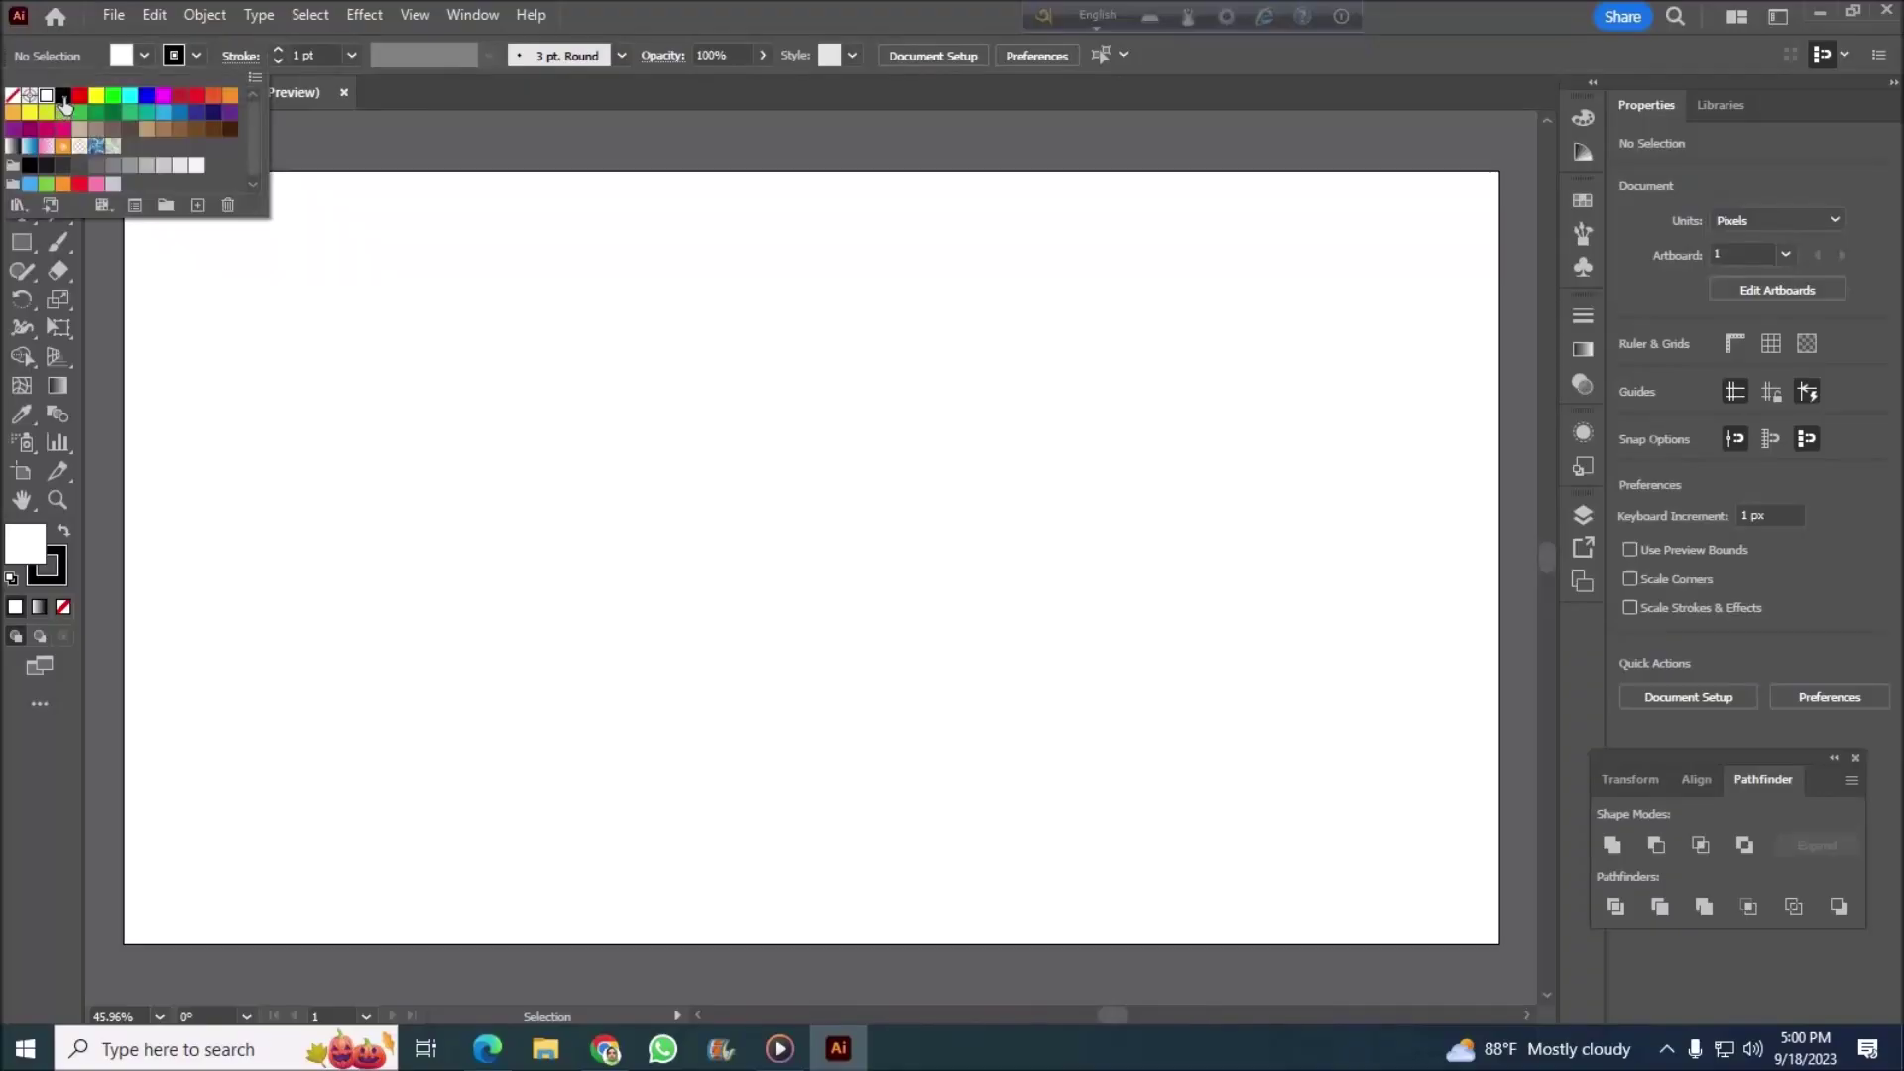
Step: Draw a black hexagon with no stroke using the Polygon tool
click(21, 242)
click(134, 328)
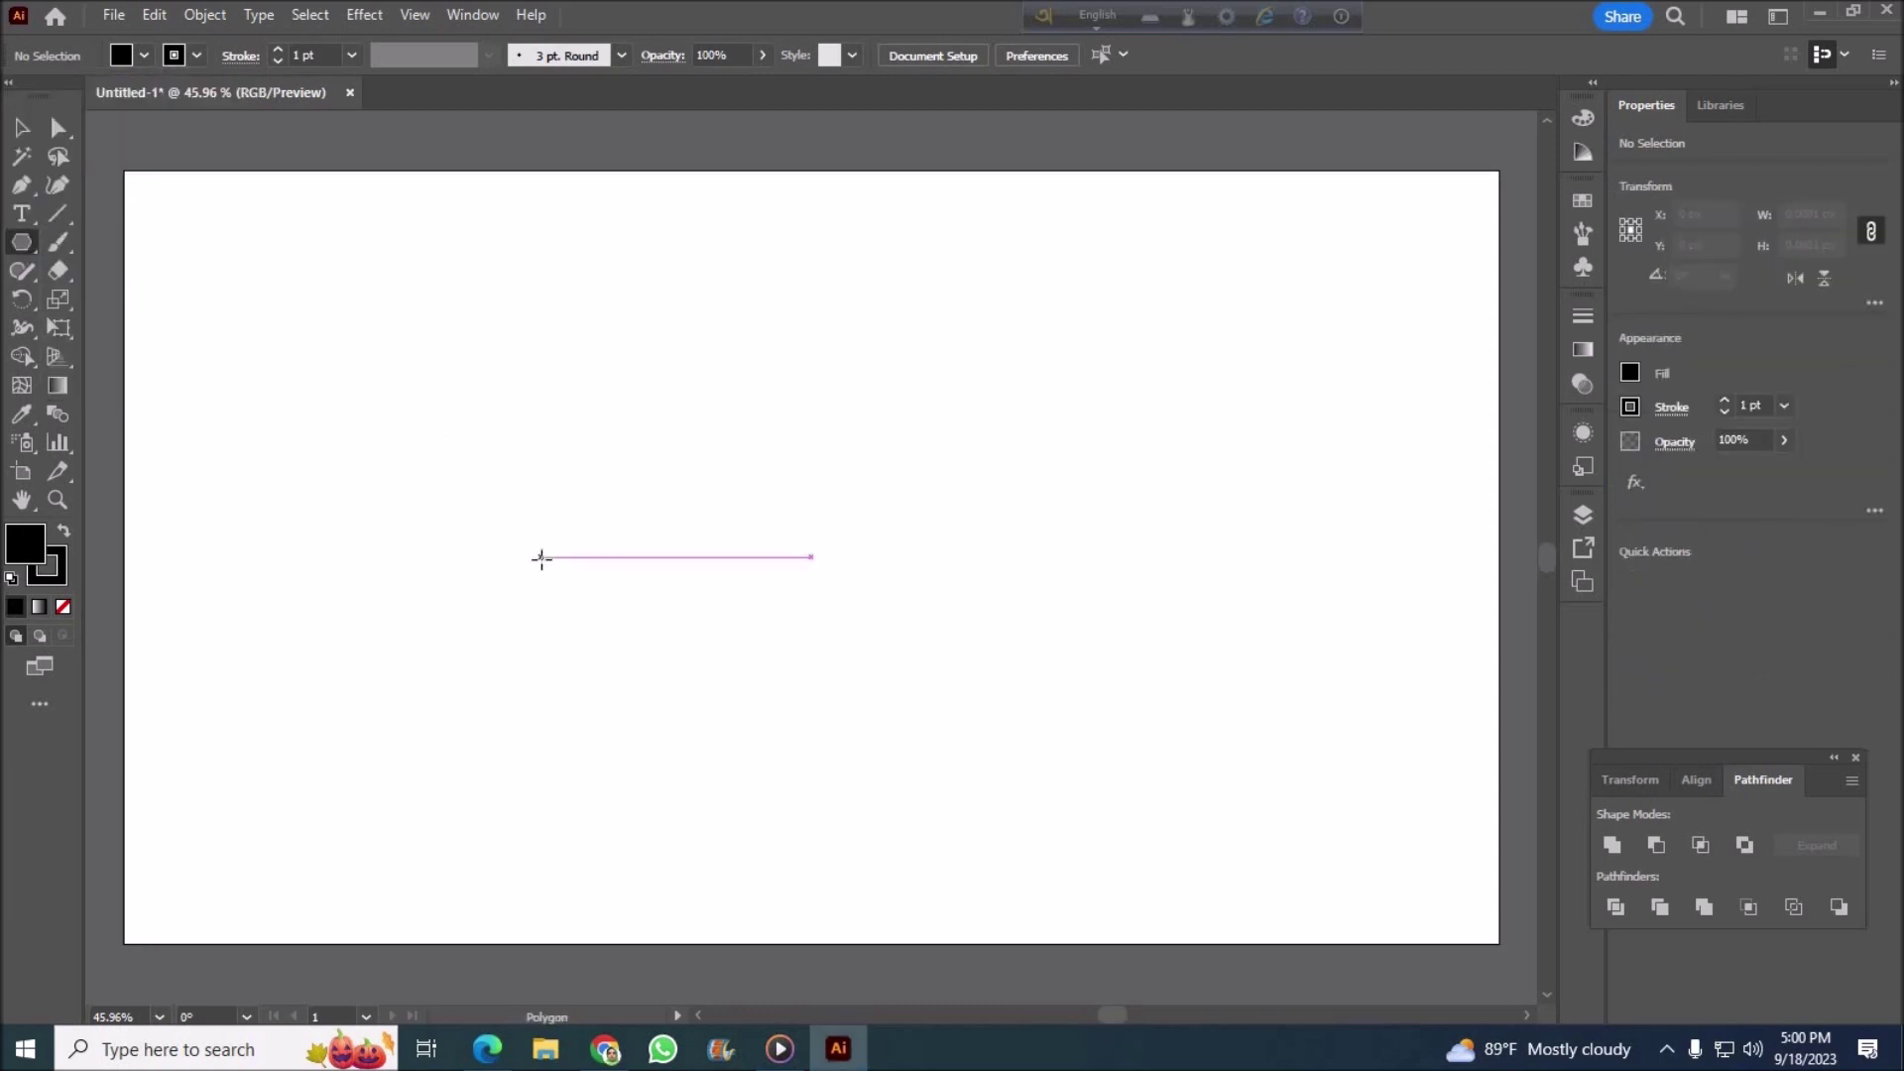
click(196, 55)
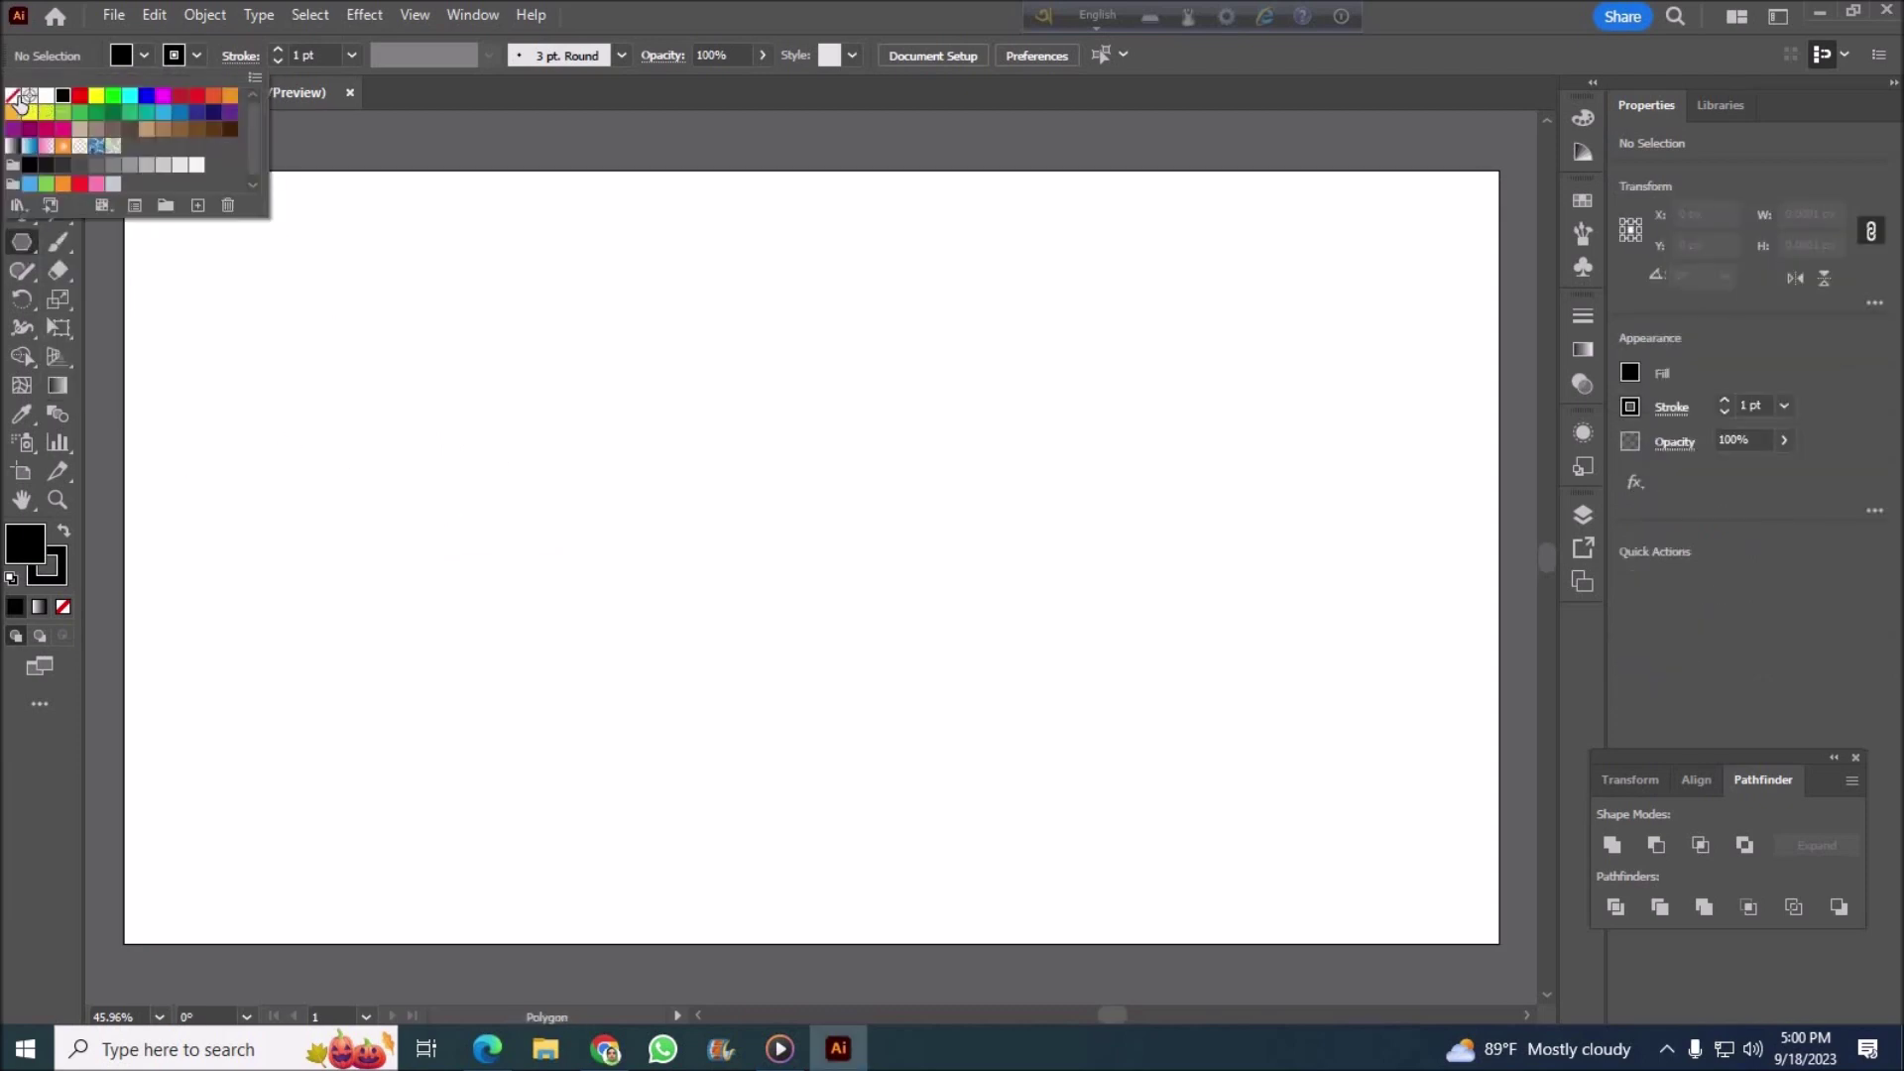
click(12, 95)
mouse_move(529, 474)
mouse_down()
mouse_move(718, 730)
mouse_move(637, 657)
mouse_up()
Step: Apply Pucker & Bloat at 57% for six petals, then Expand Appearance
click(377, 20)
mouse_move(438, 209)
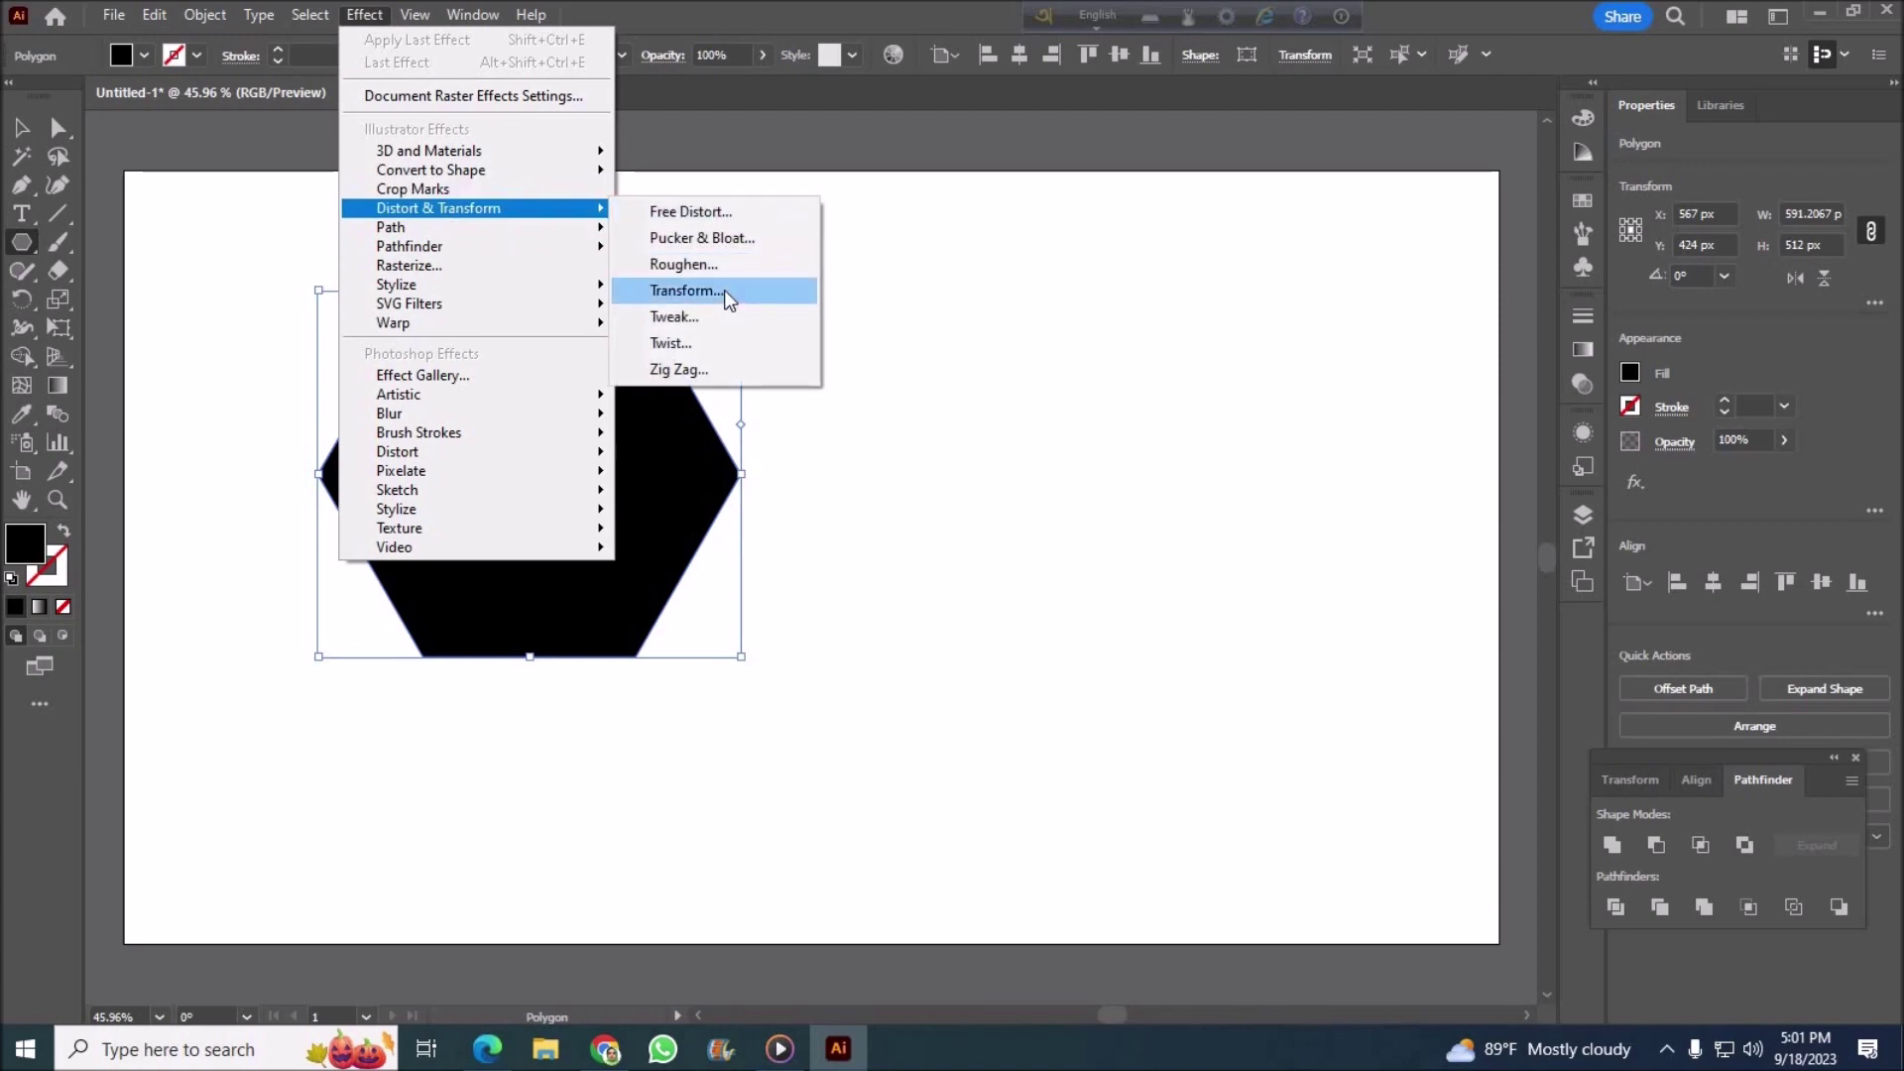
click(699, 238)
drag(1092, 756, 1133, 755)
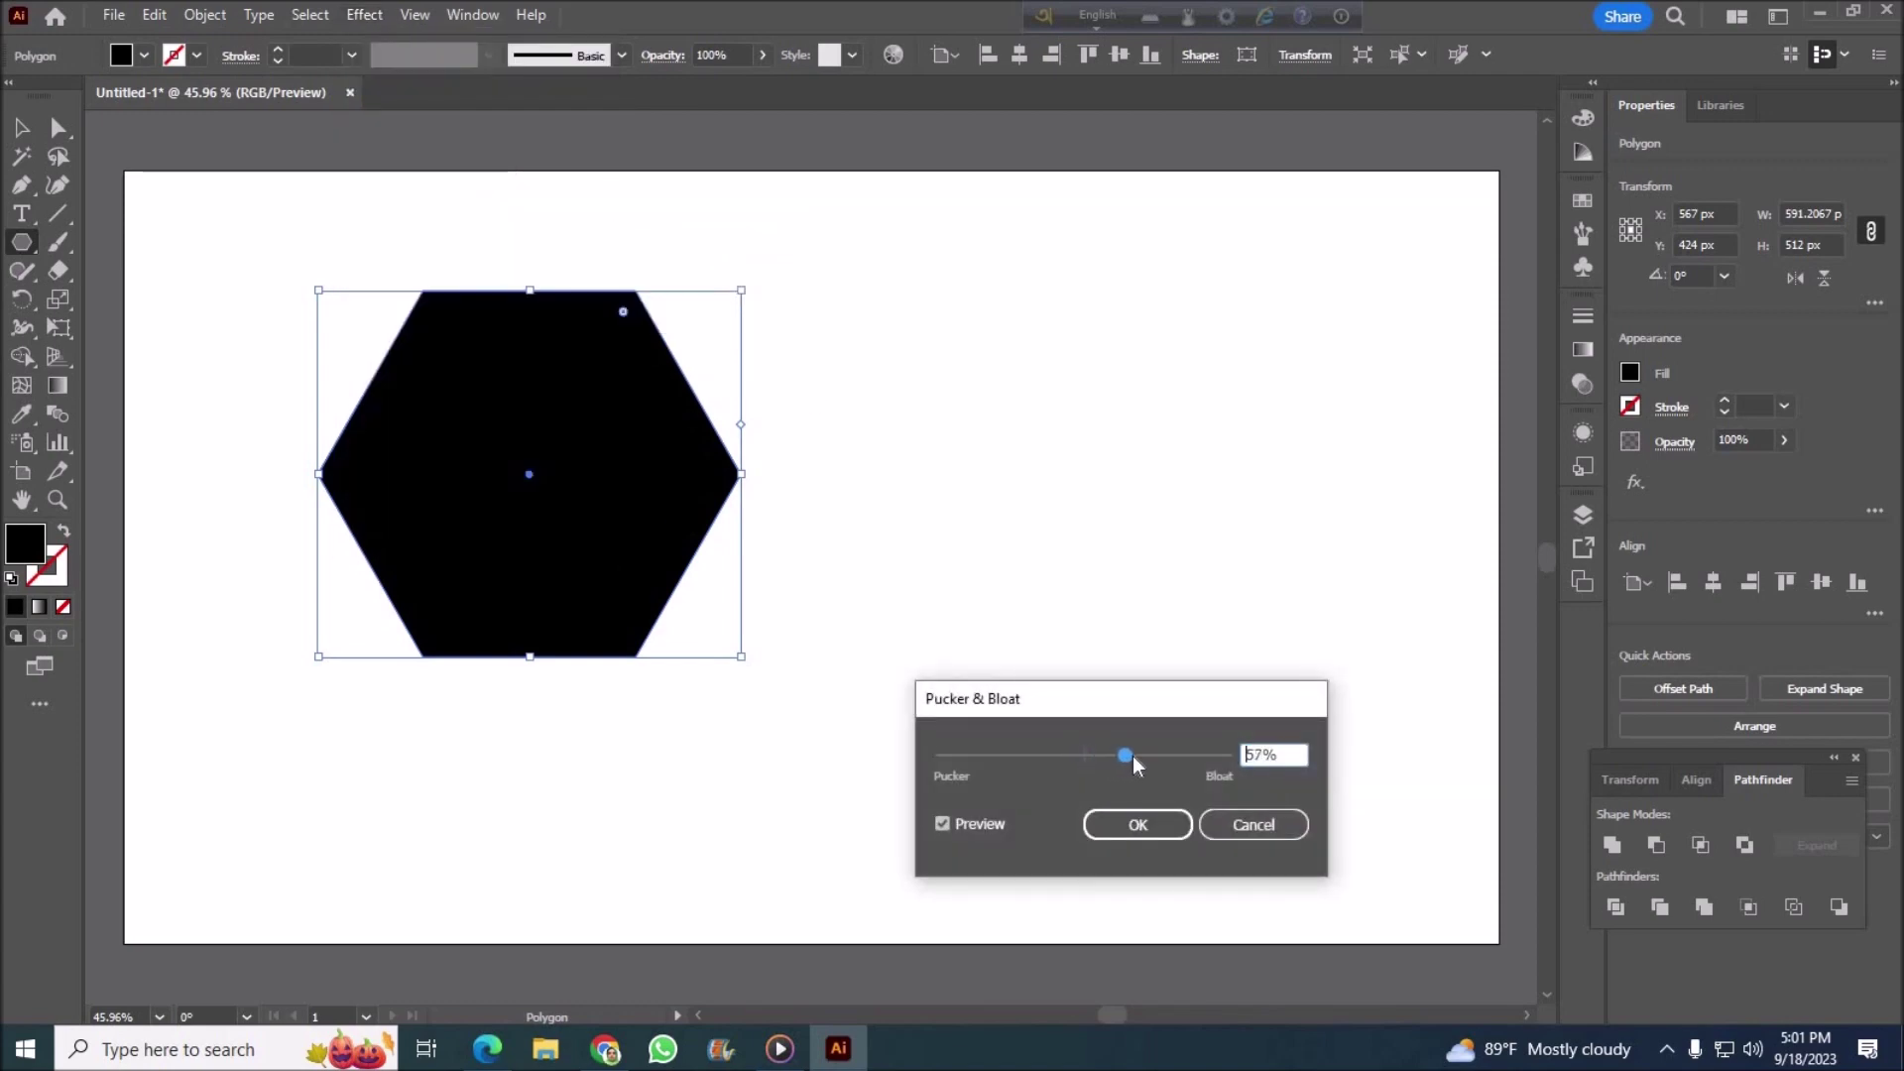
click(1137, 825)
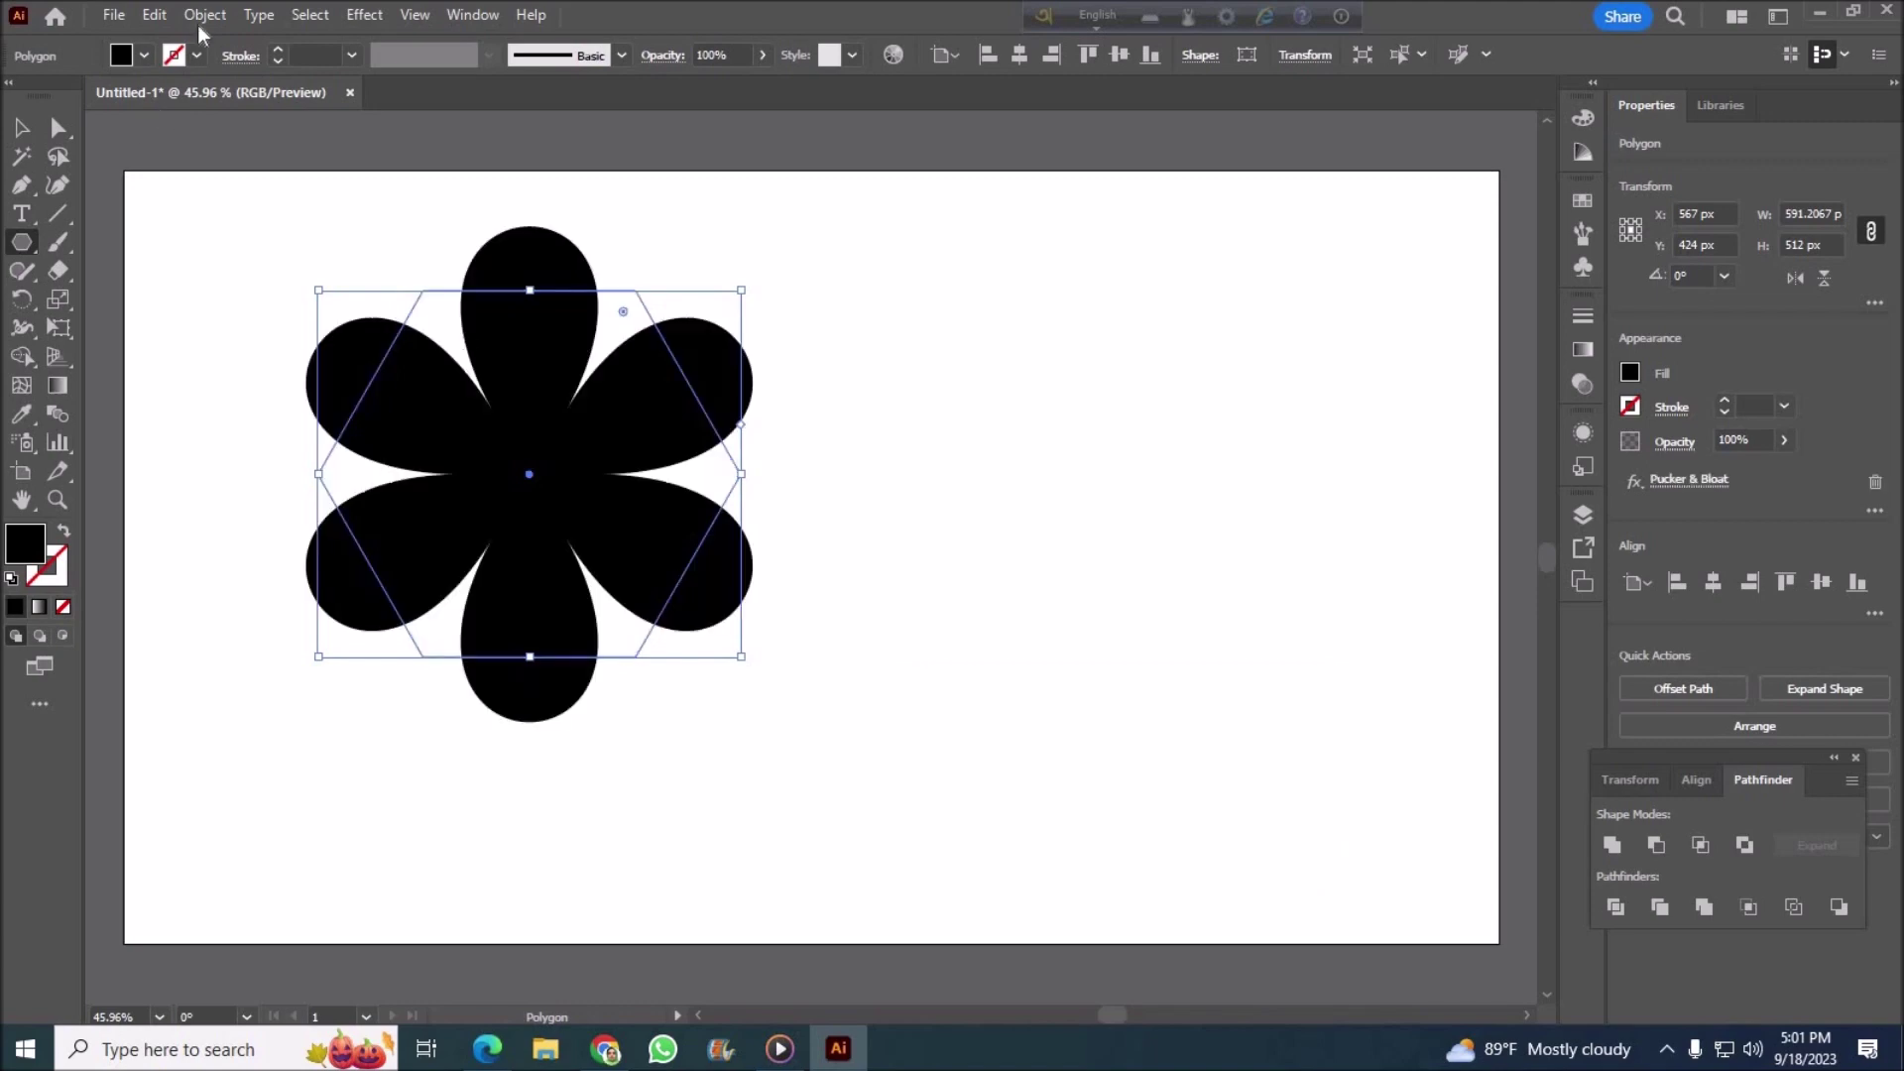
click(205, 14)
click(297, 340)
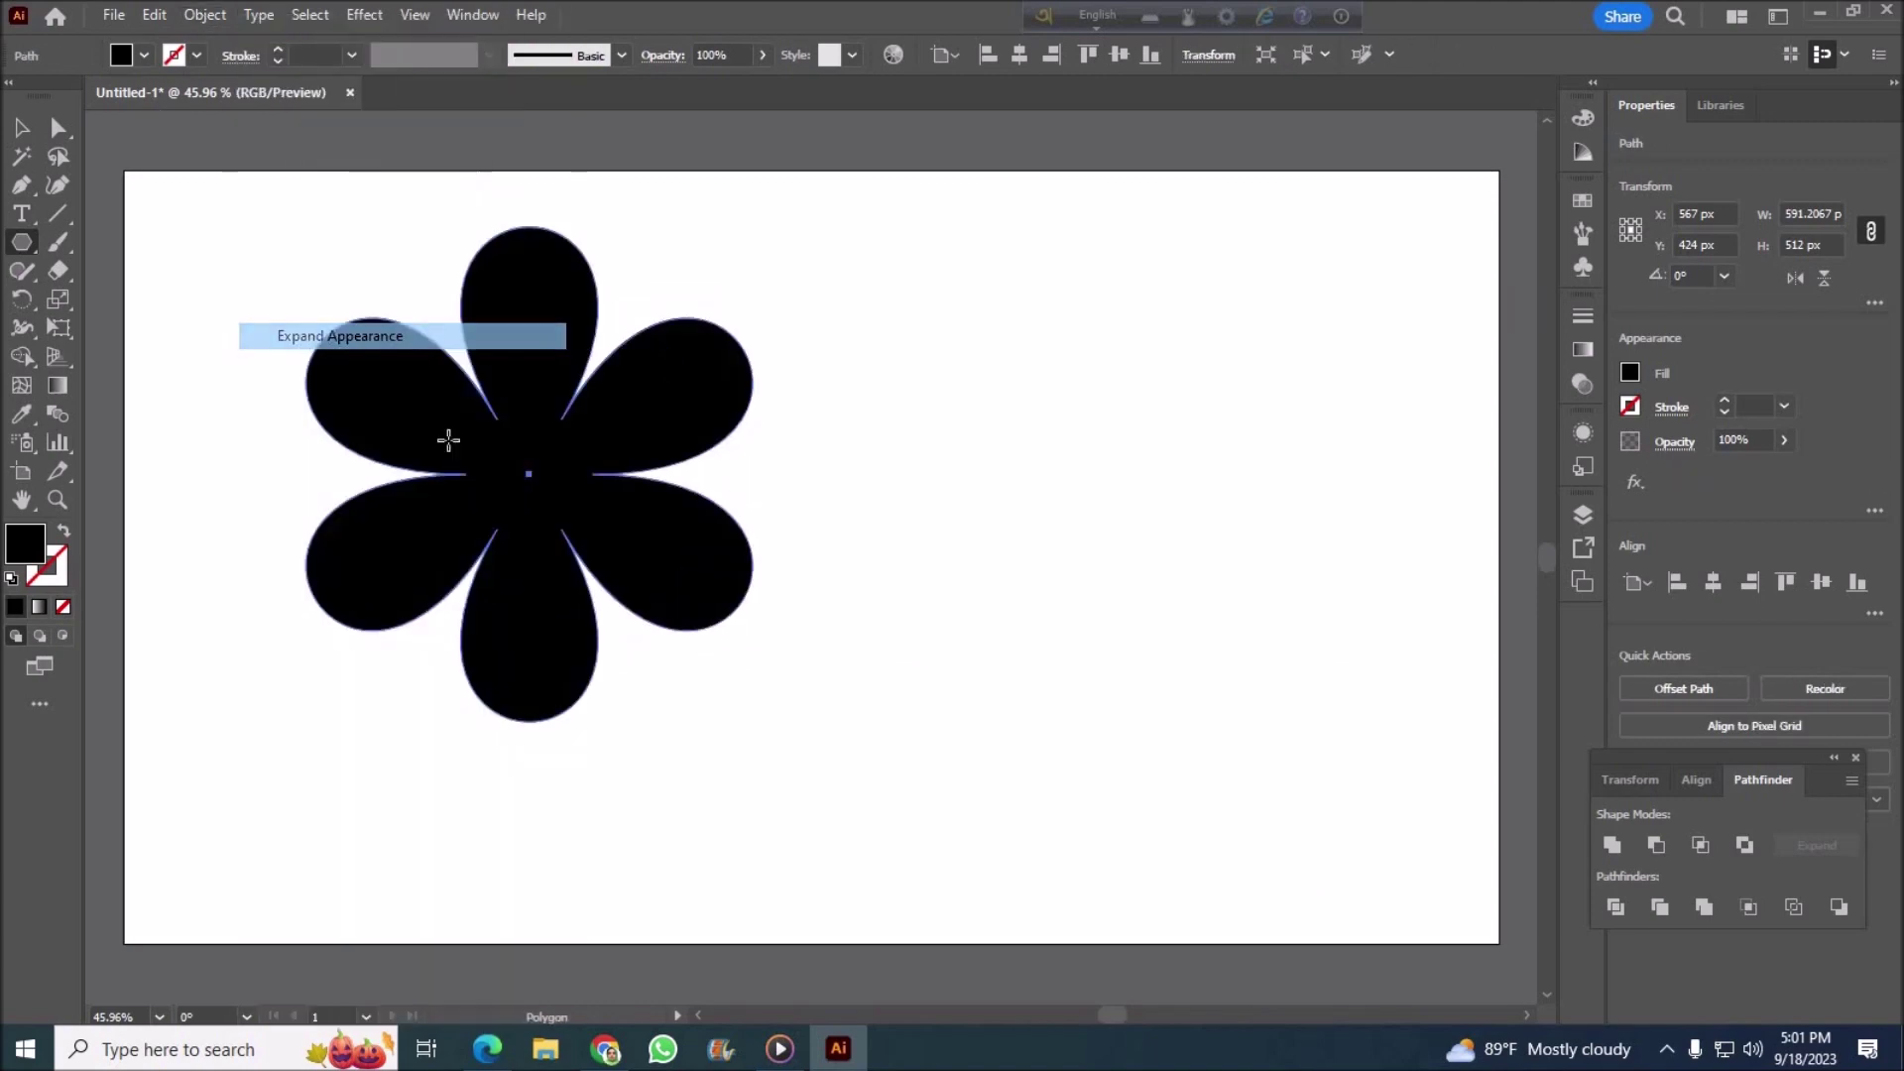
Step: Draw a 730 px circle from the flower's centre with the Ellipse tool
right_click(22, 242)
click(158, 298)
drag(523, 483, 639, 733)
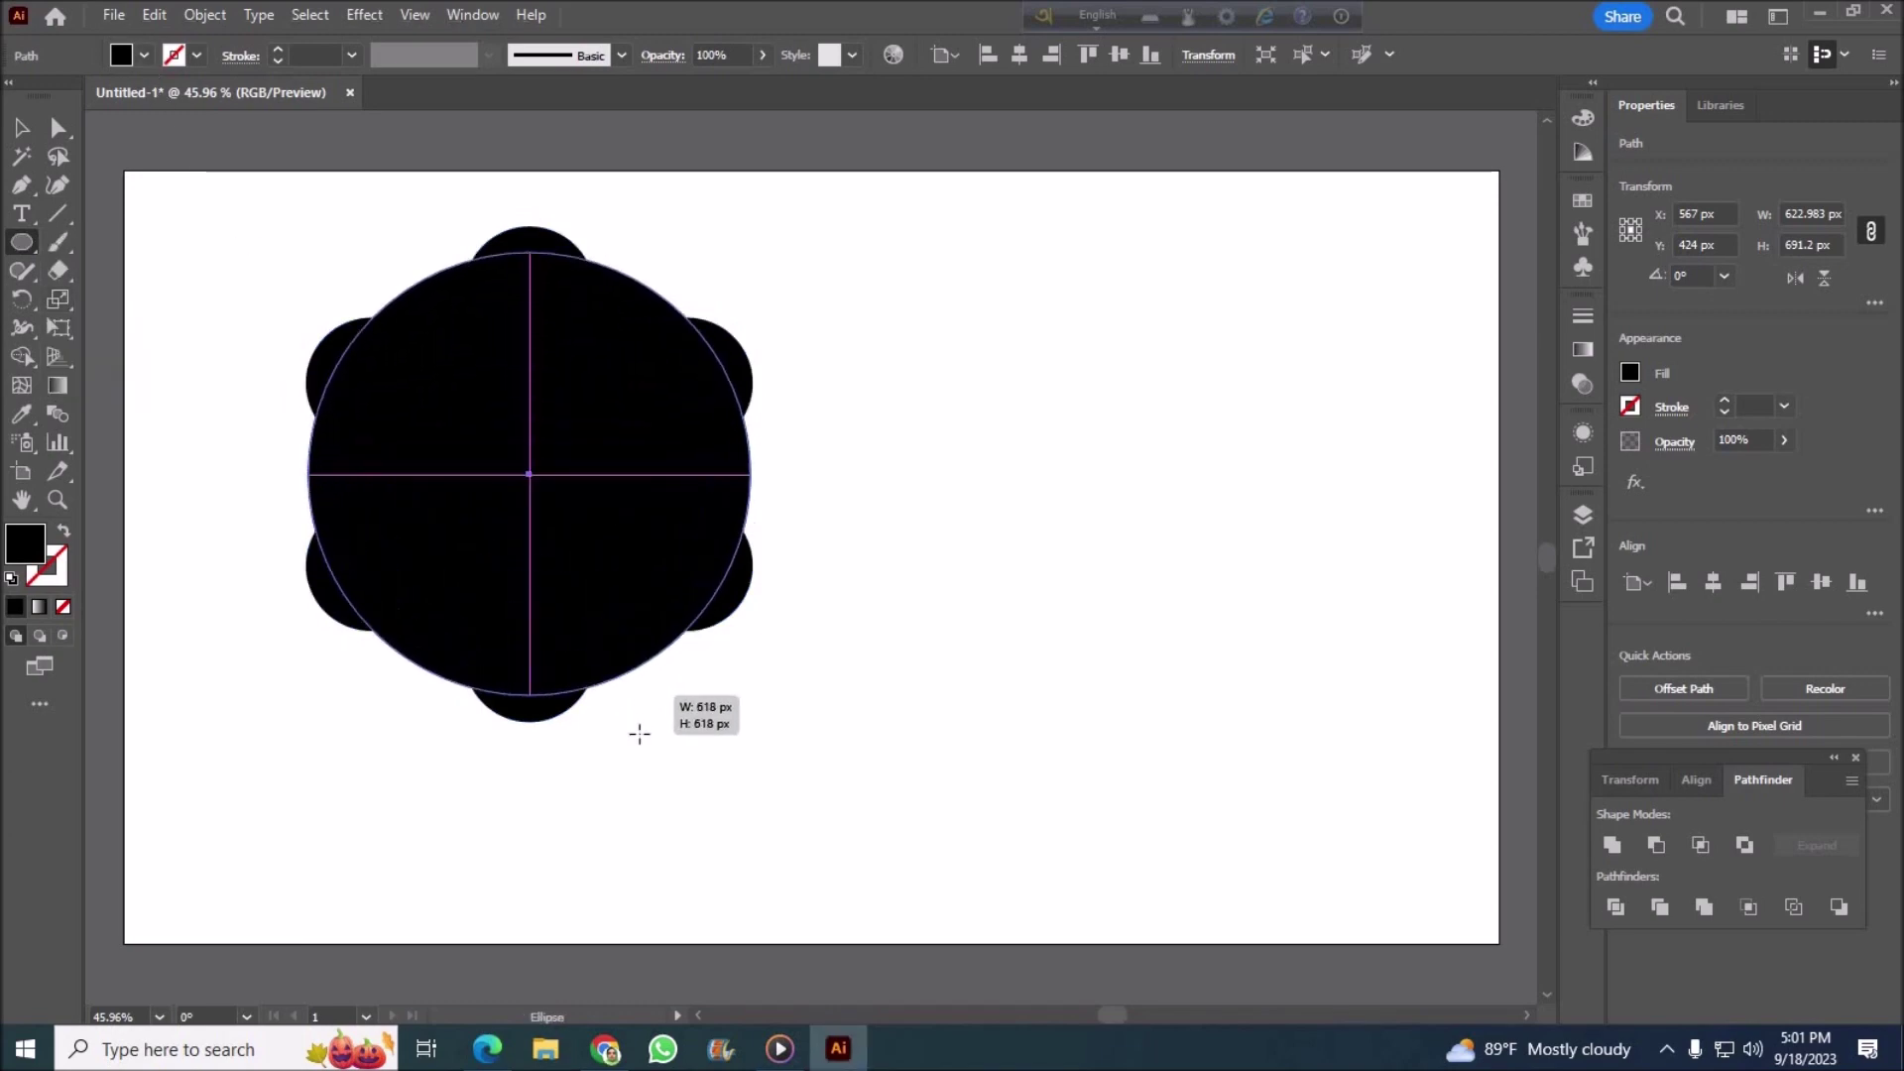
drag(640, 734, 640, 736)
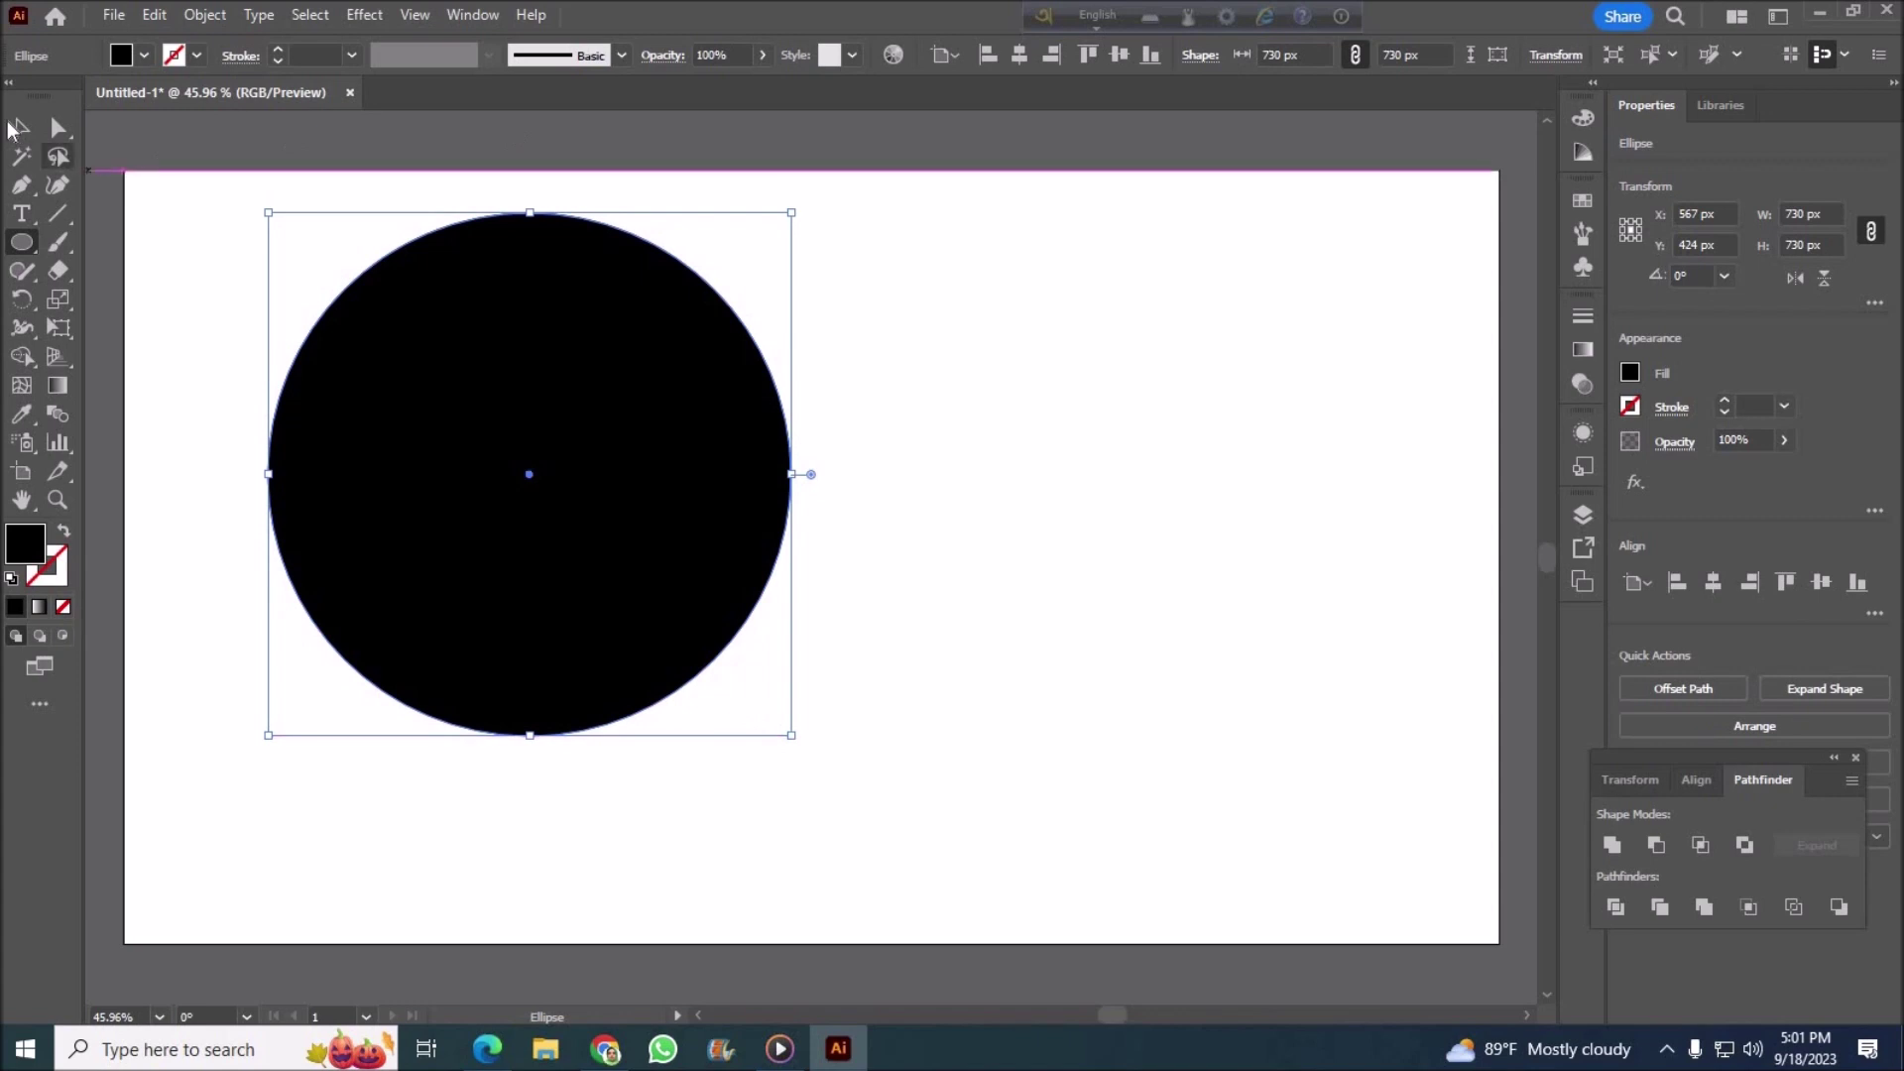
Step: Select the circle and flower together and apply Pathfinder Exclude to cut the petals out
click(18, 127)
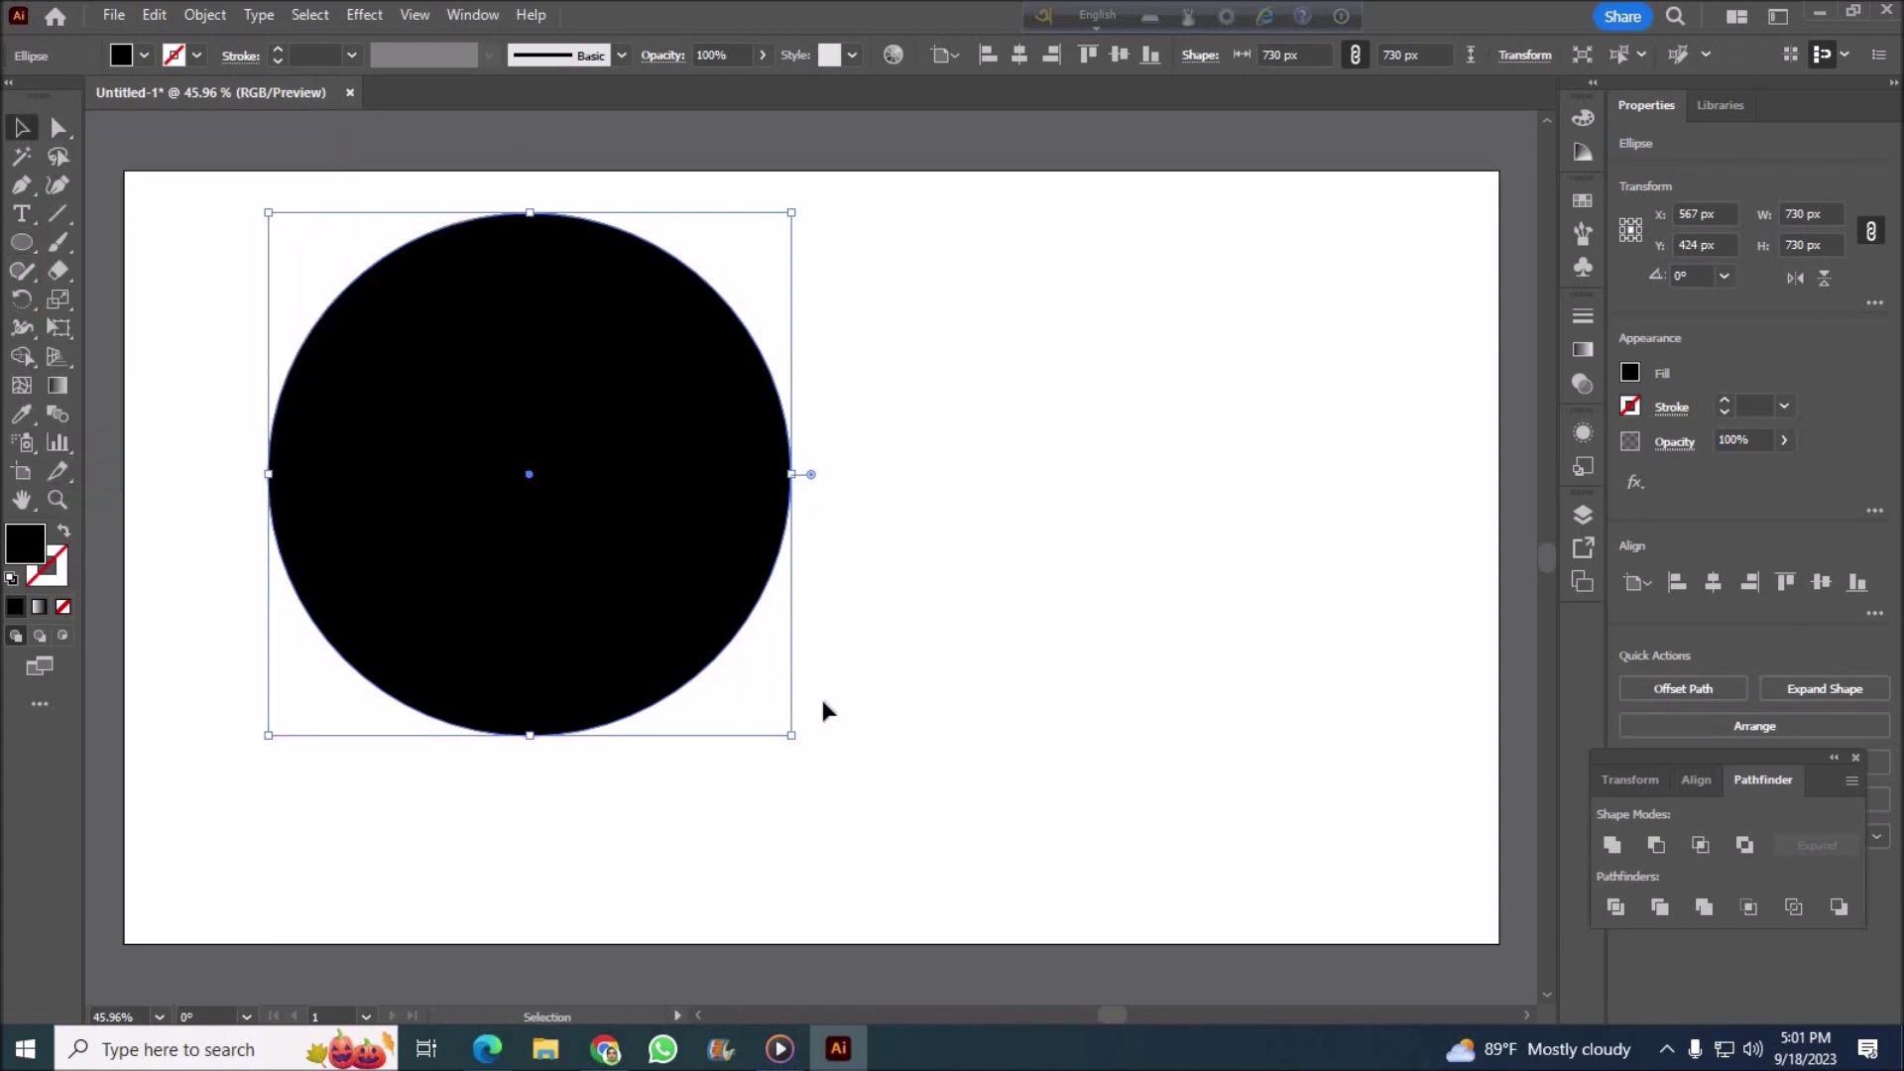
drag(821, 710, 724, 650)
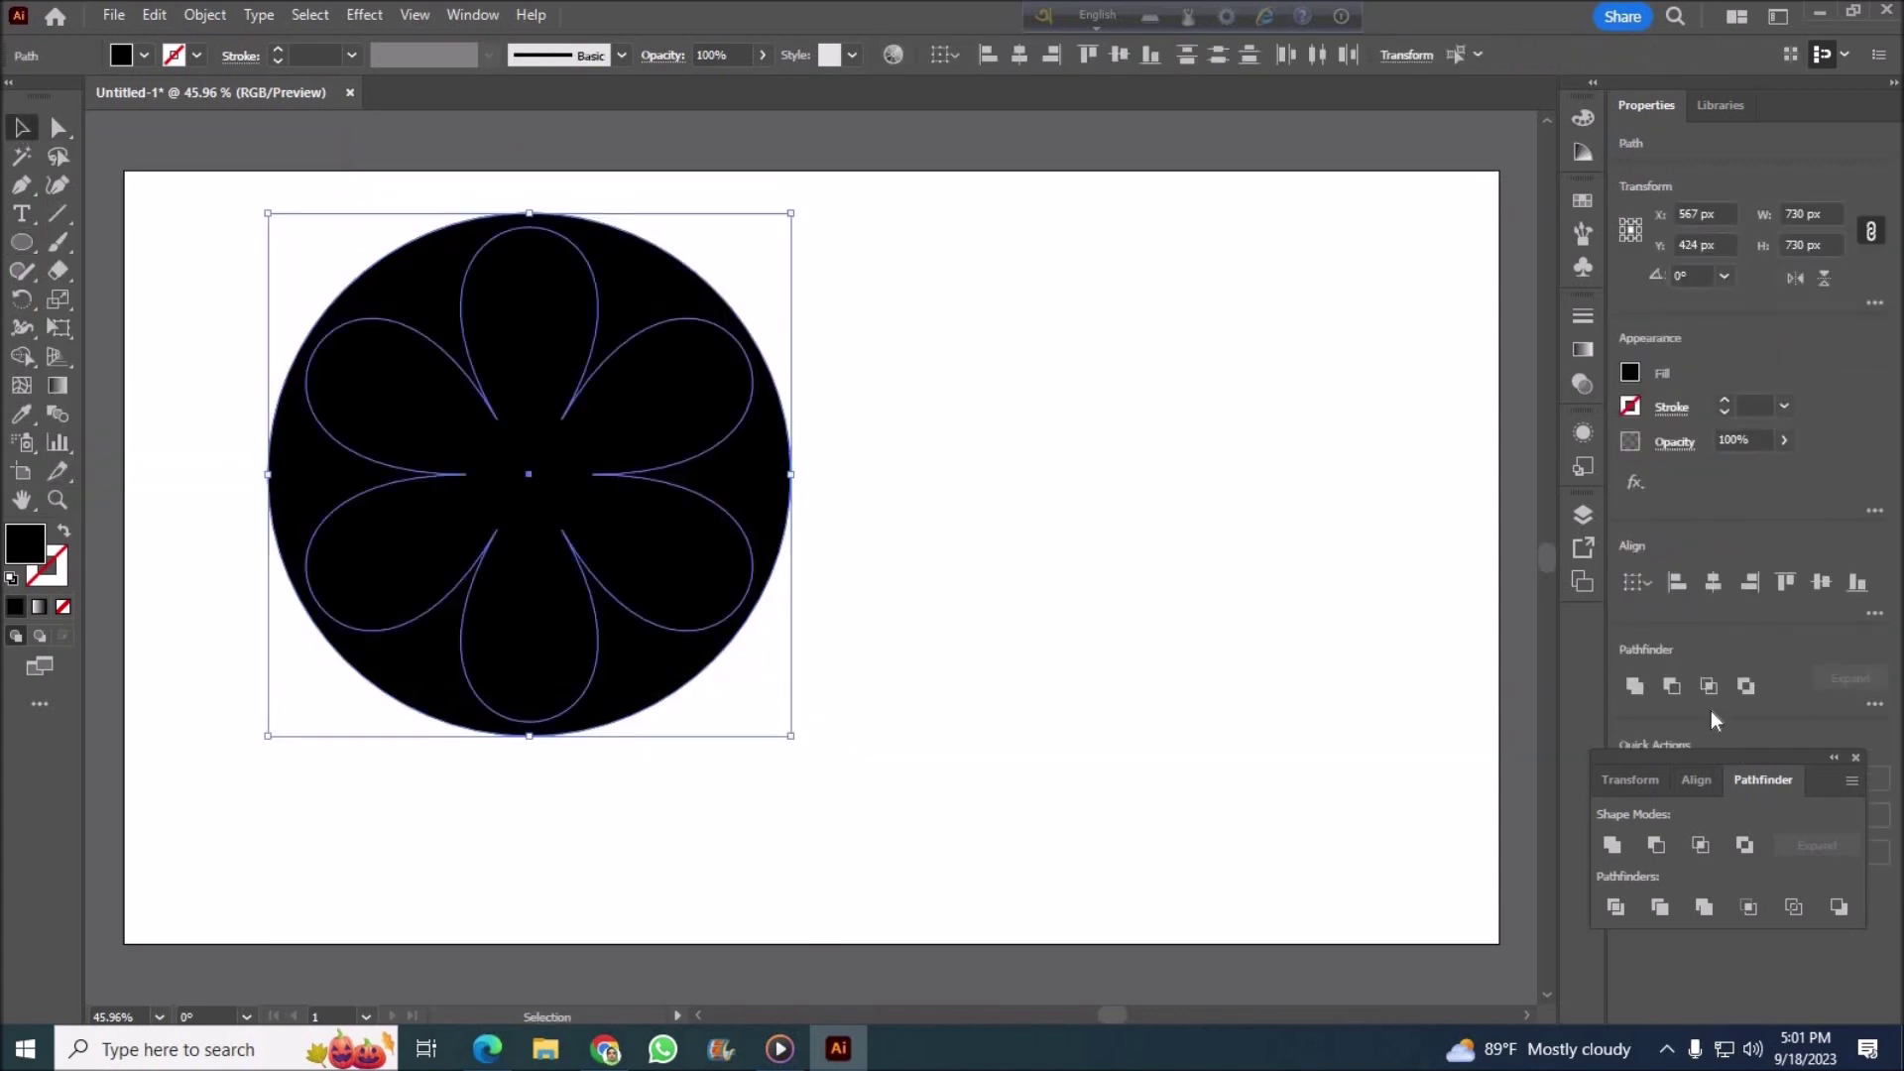
click(1743, 691)
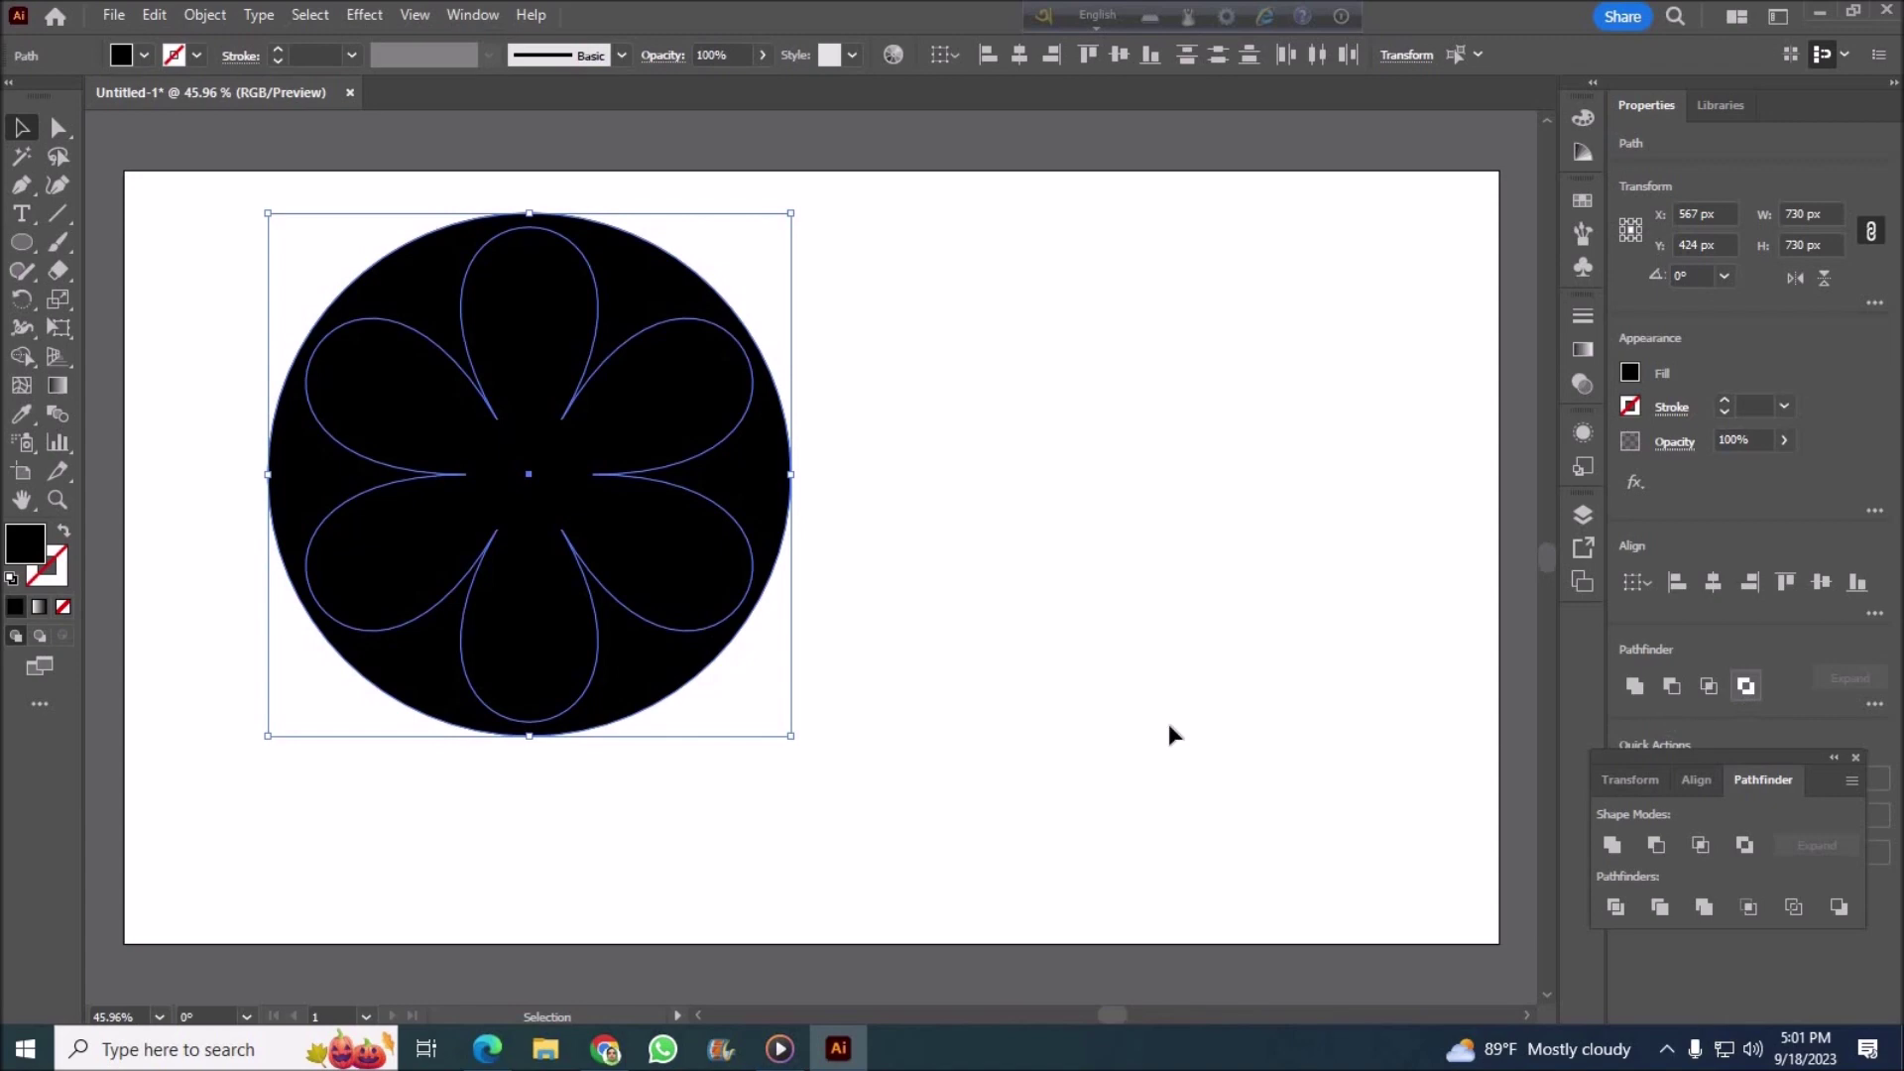
click(950, 699)
key(ctrl+a)
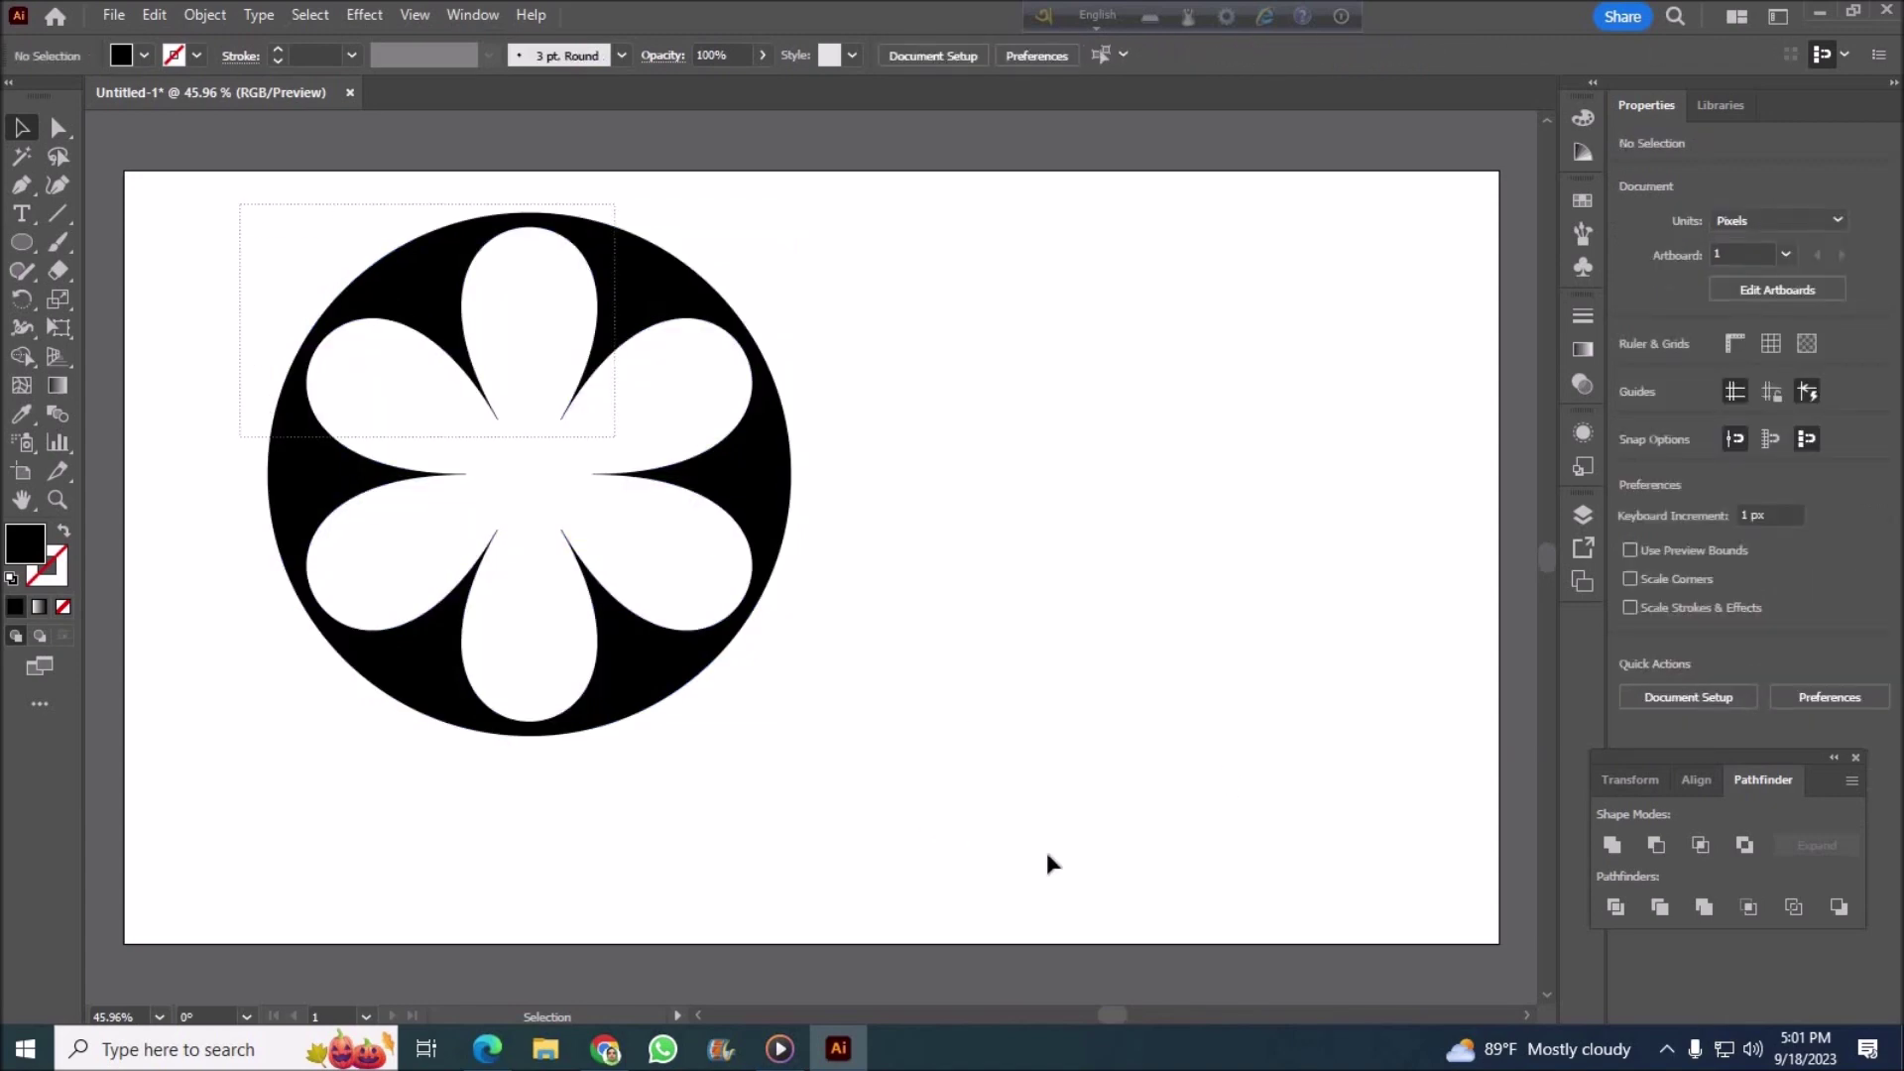
Step: Open the Symbols panel and scale the flower-cutout circle down to 418 px
click(1582, 266)
key(ctrl+shift+a)
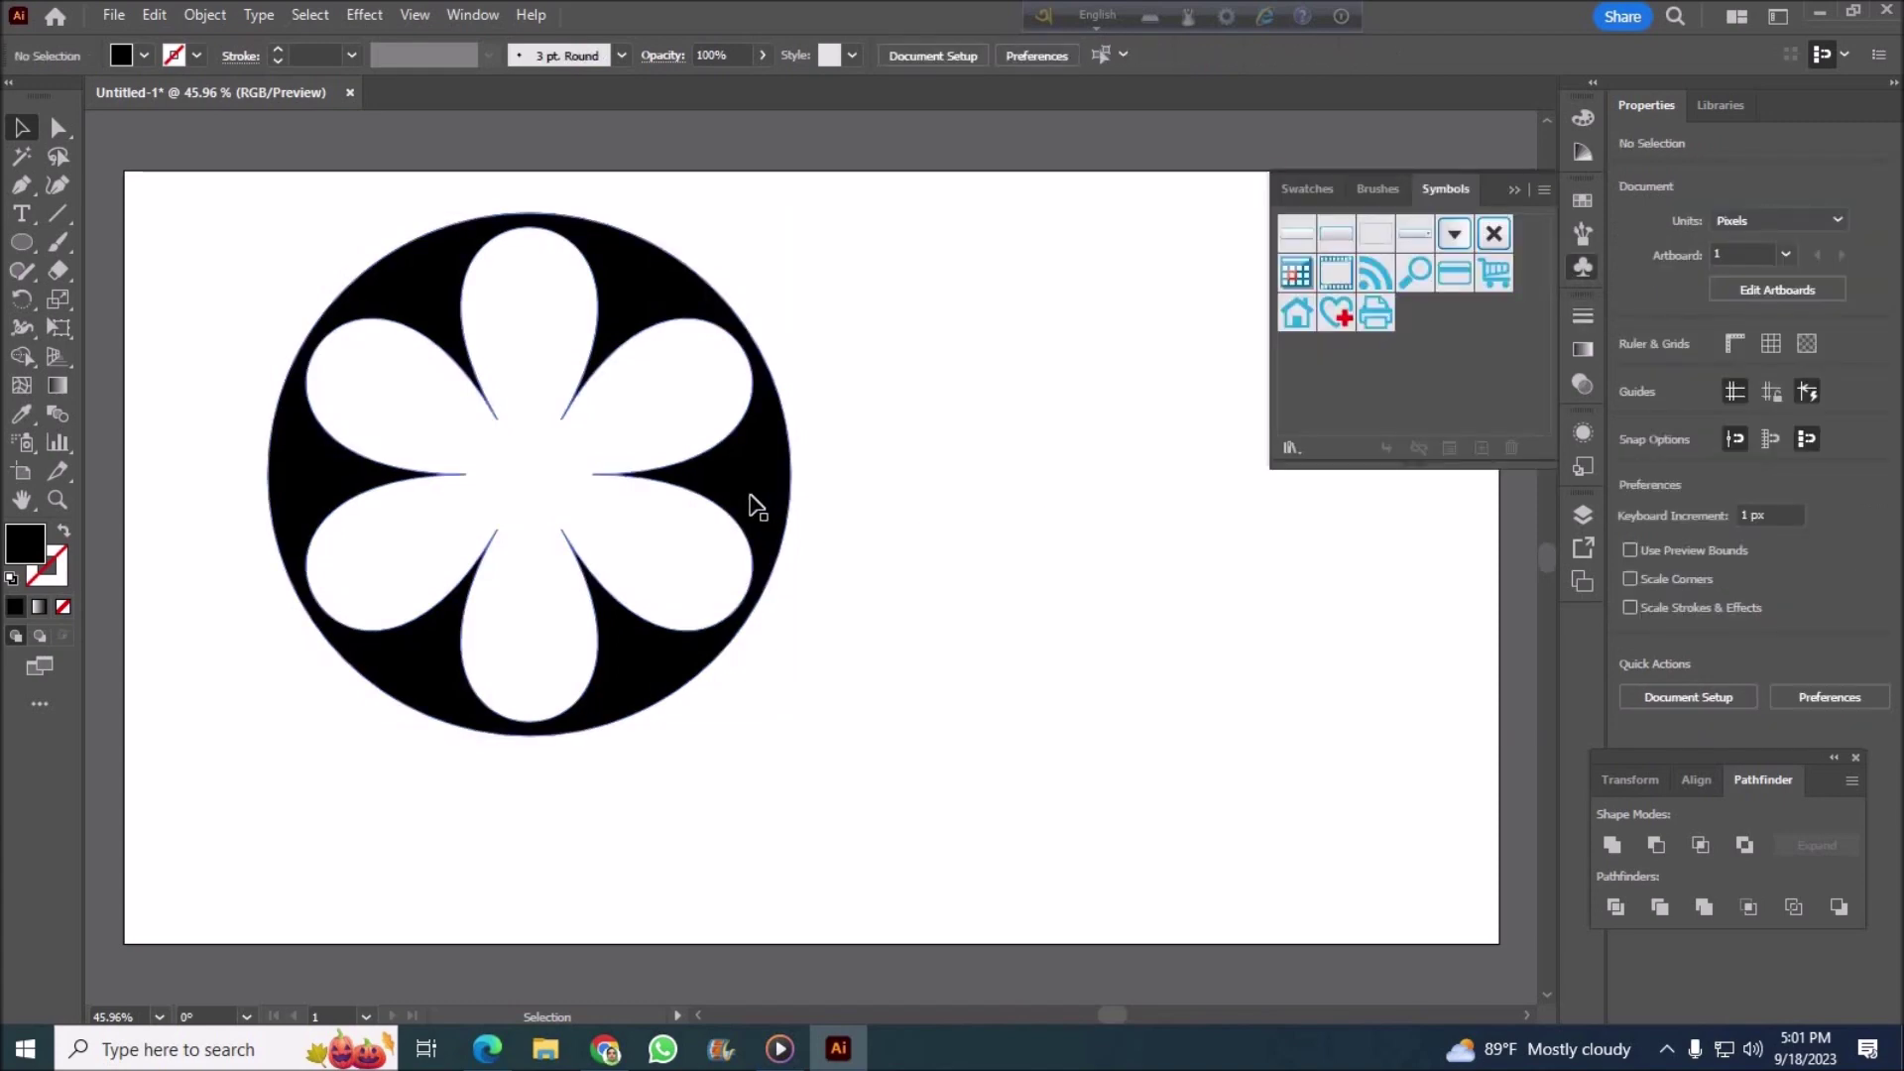
drag(344, 265, 882, 755)
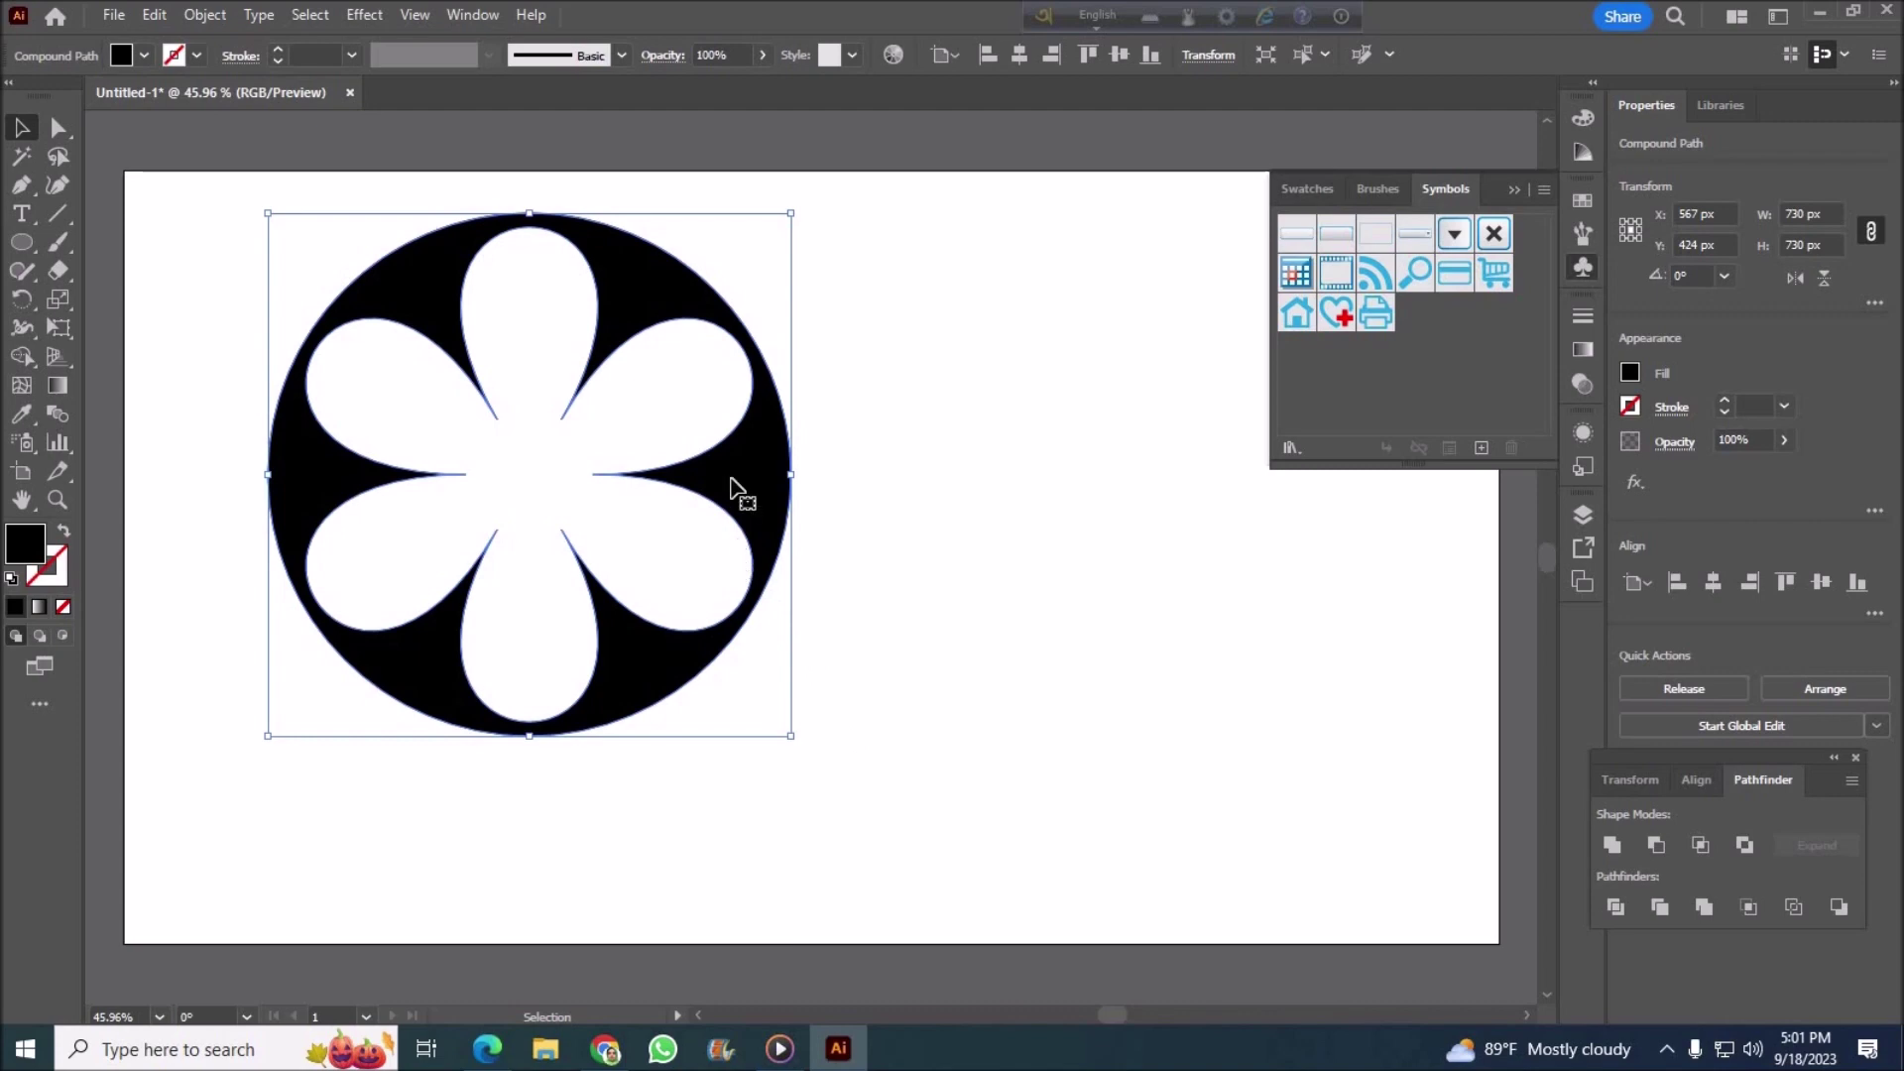
drag(267, 212, 379, 324)
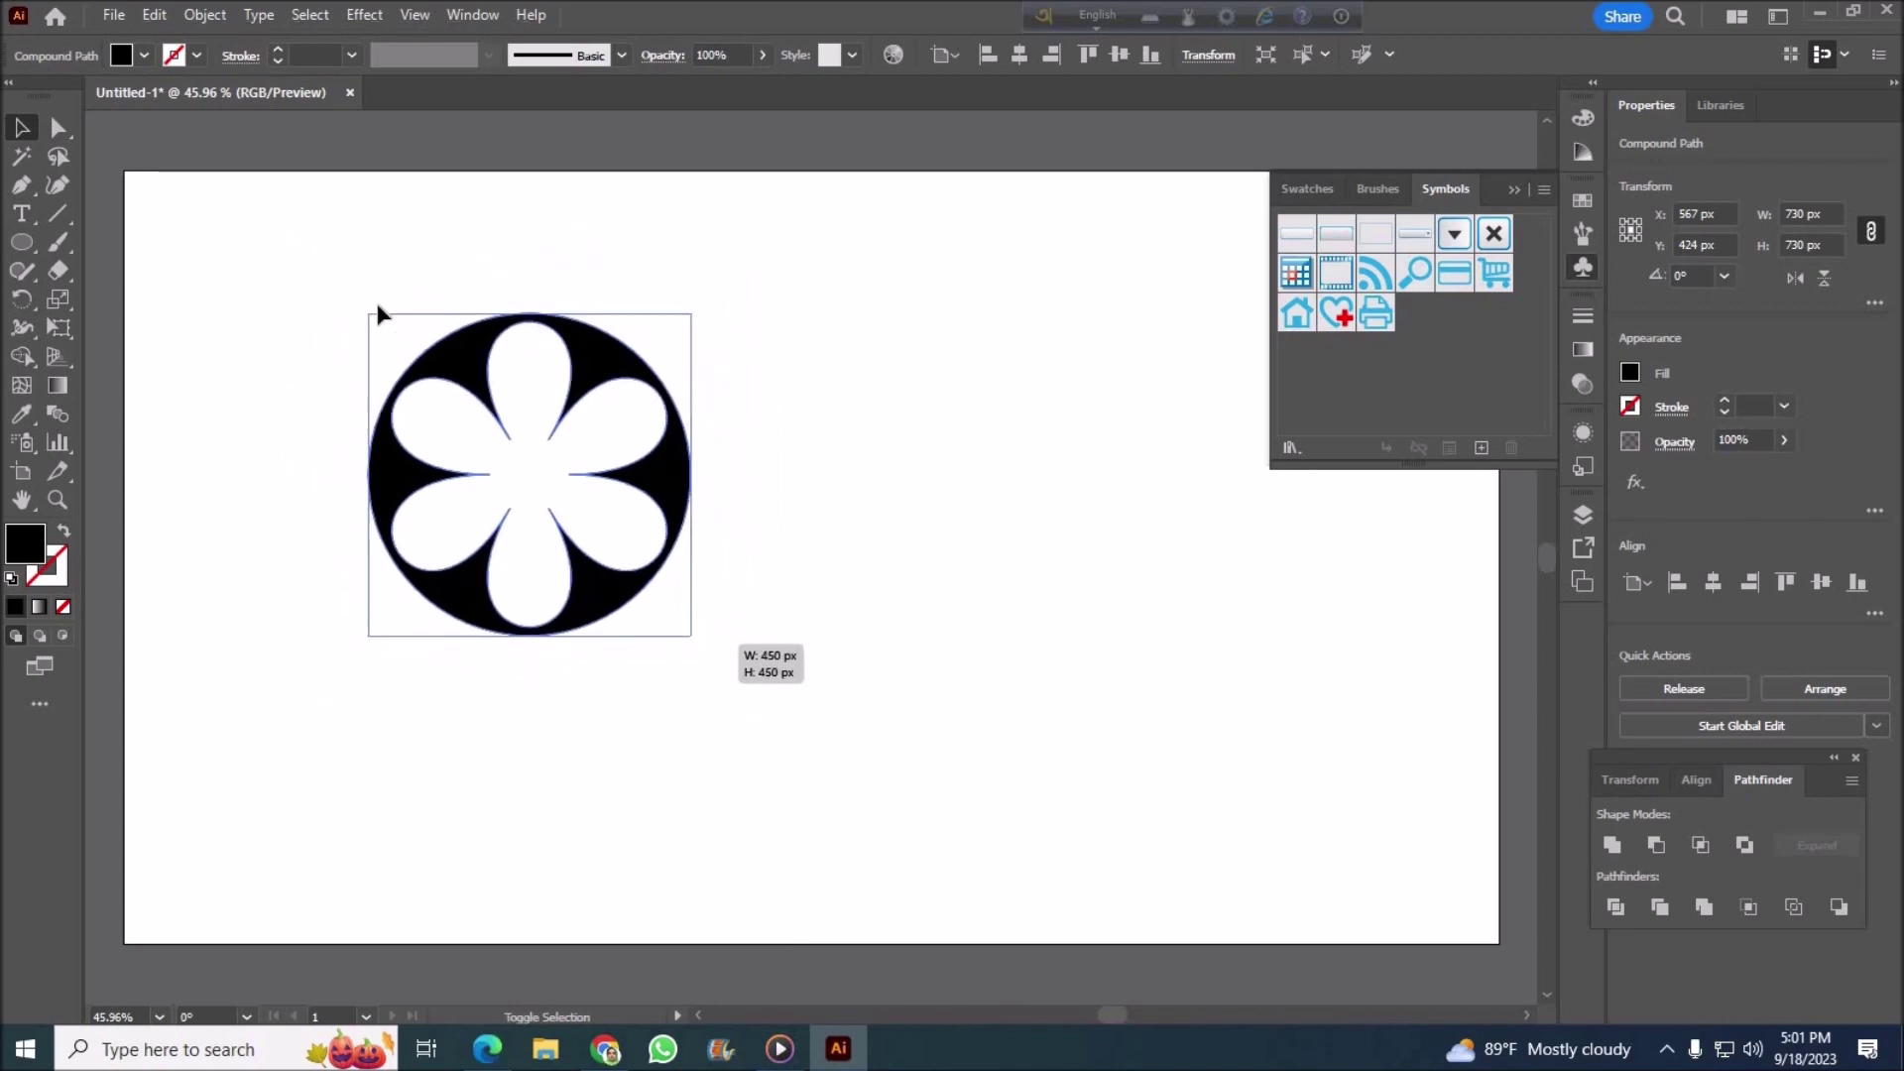
click(633, 635)
click(591, 516)
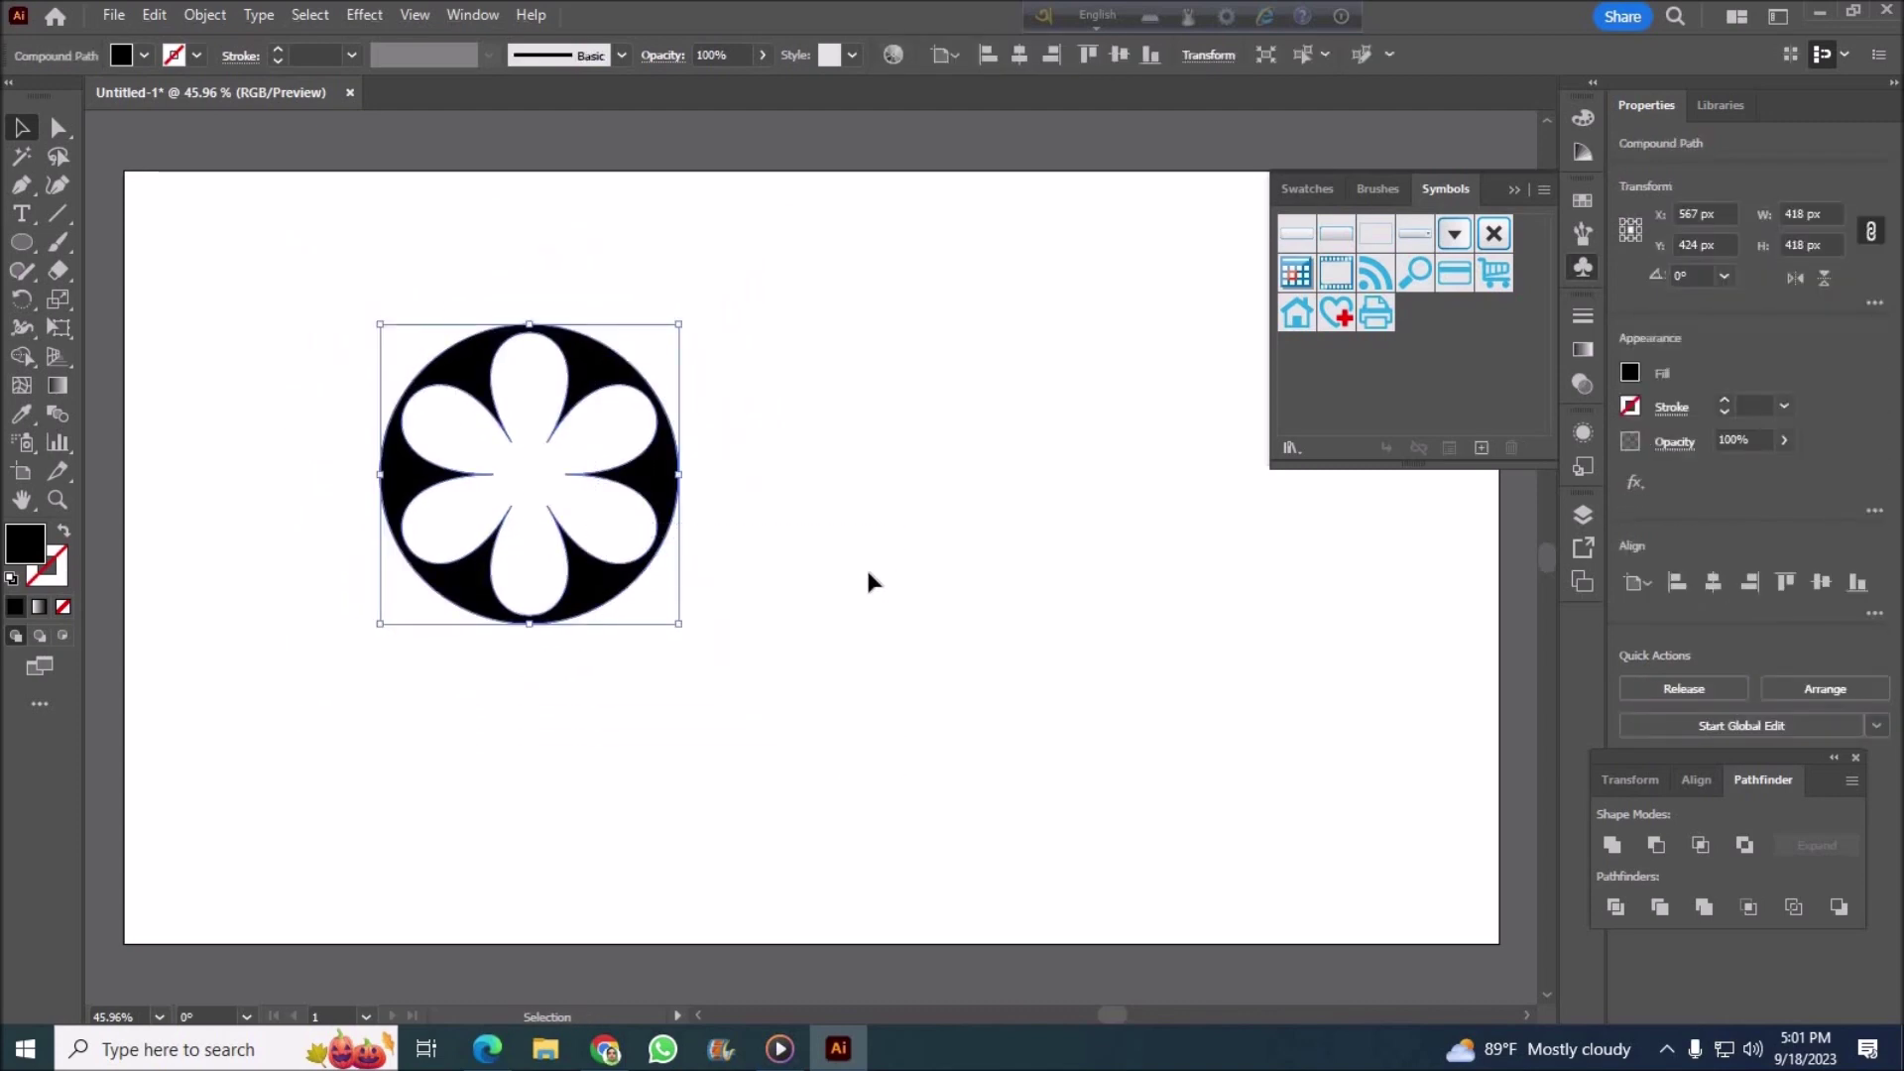
Step: Drag the flower circle into the Symbols panel and save it as a Static Symbol
click(871, 582)
drag(668, 489, 1402, 402)
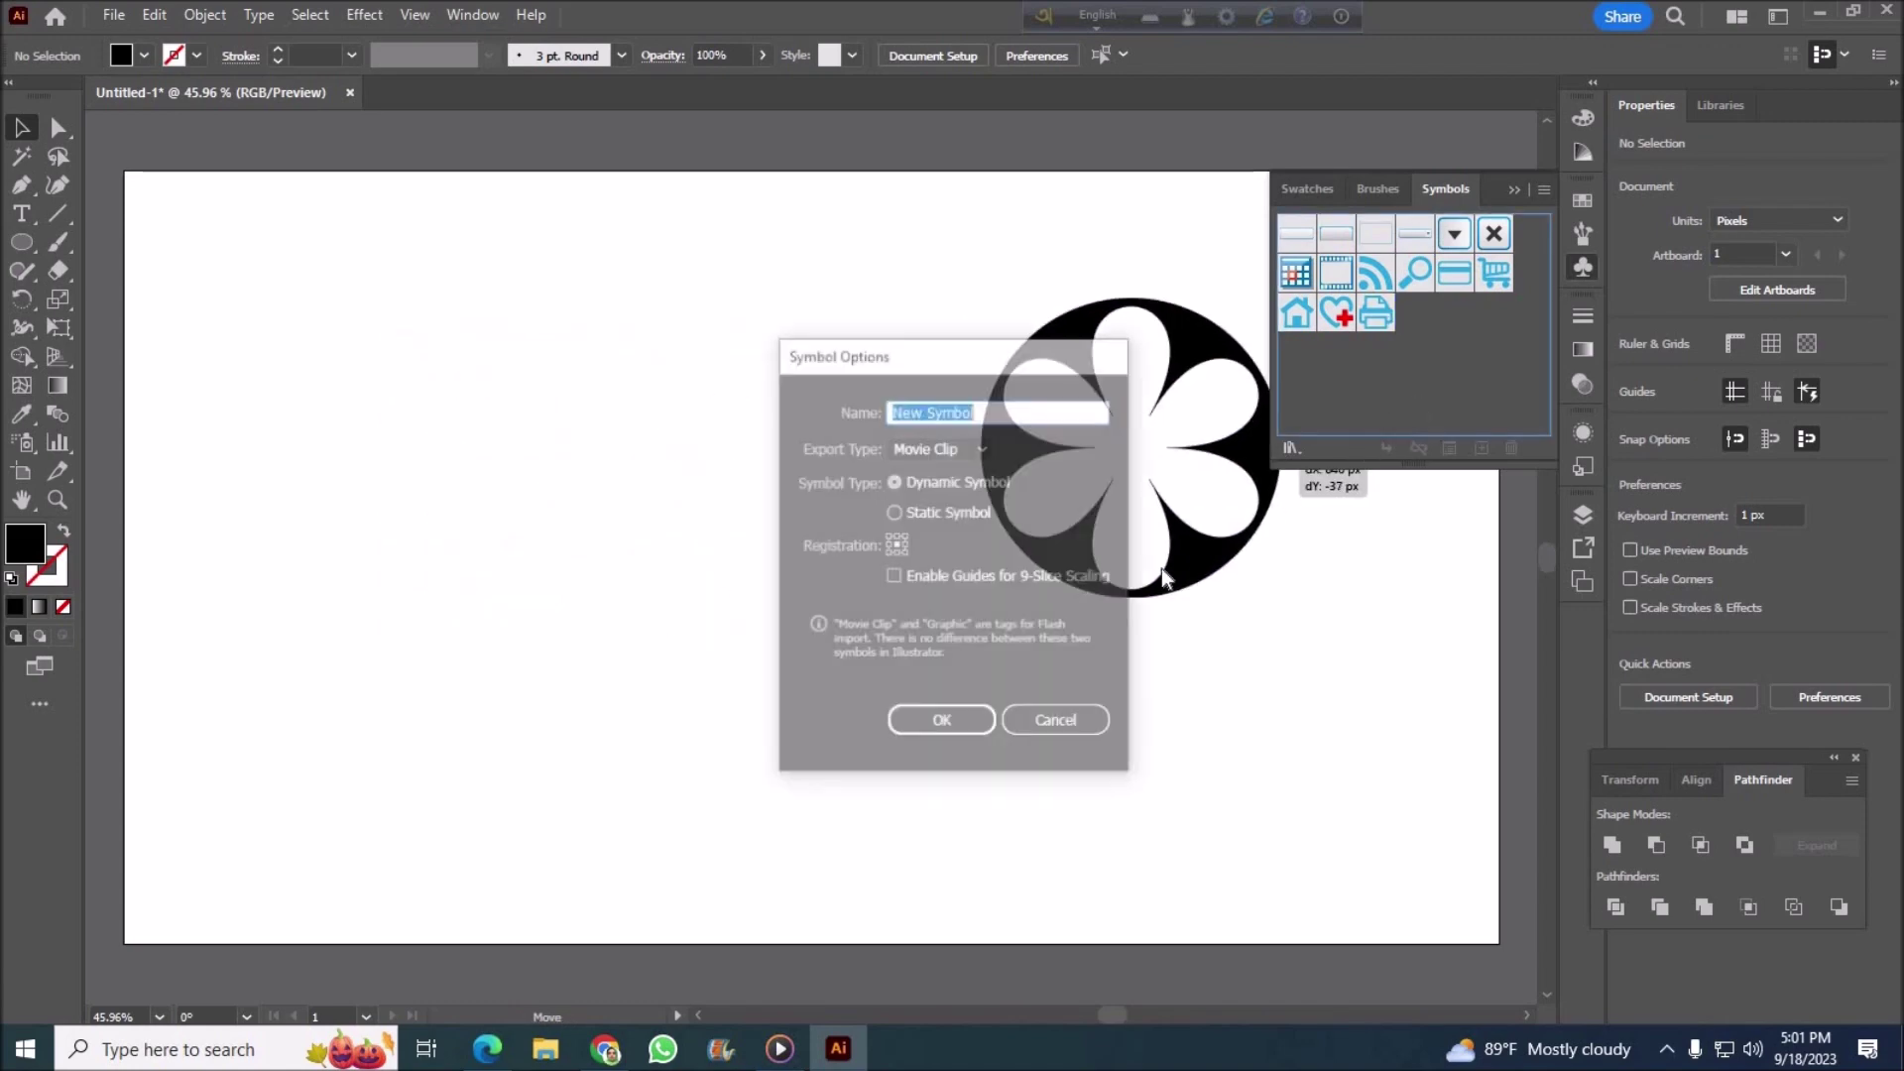
key(Tab)
key(Tab)
key(Down)
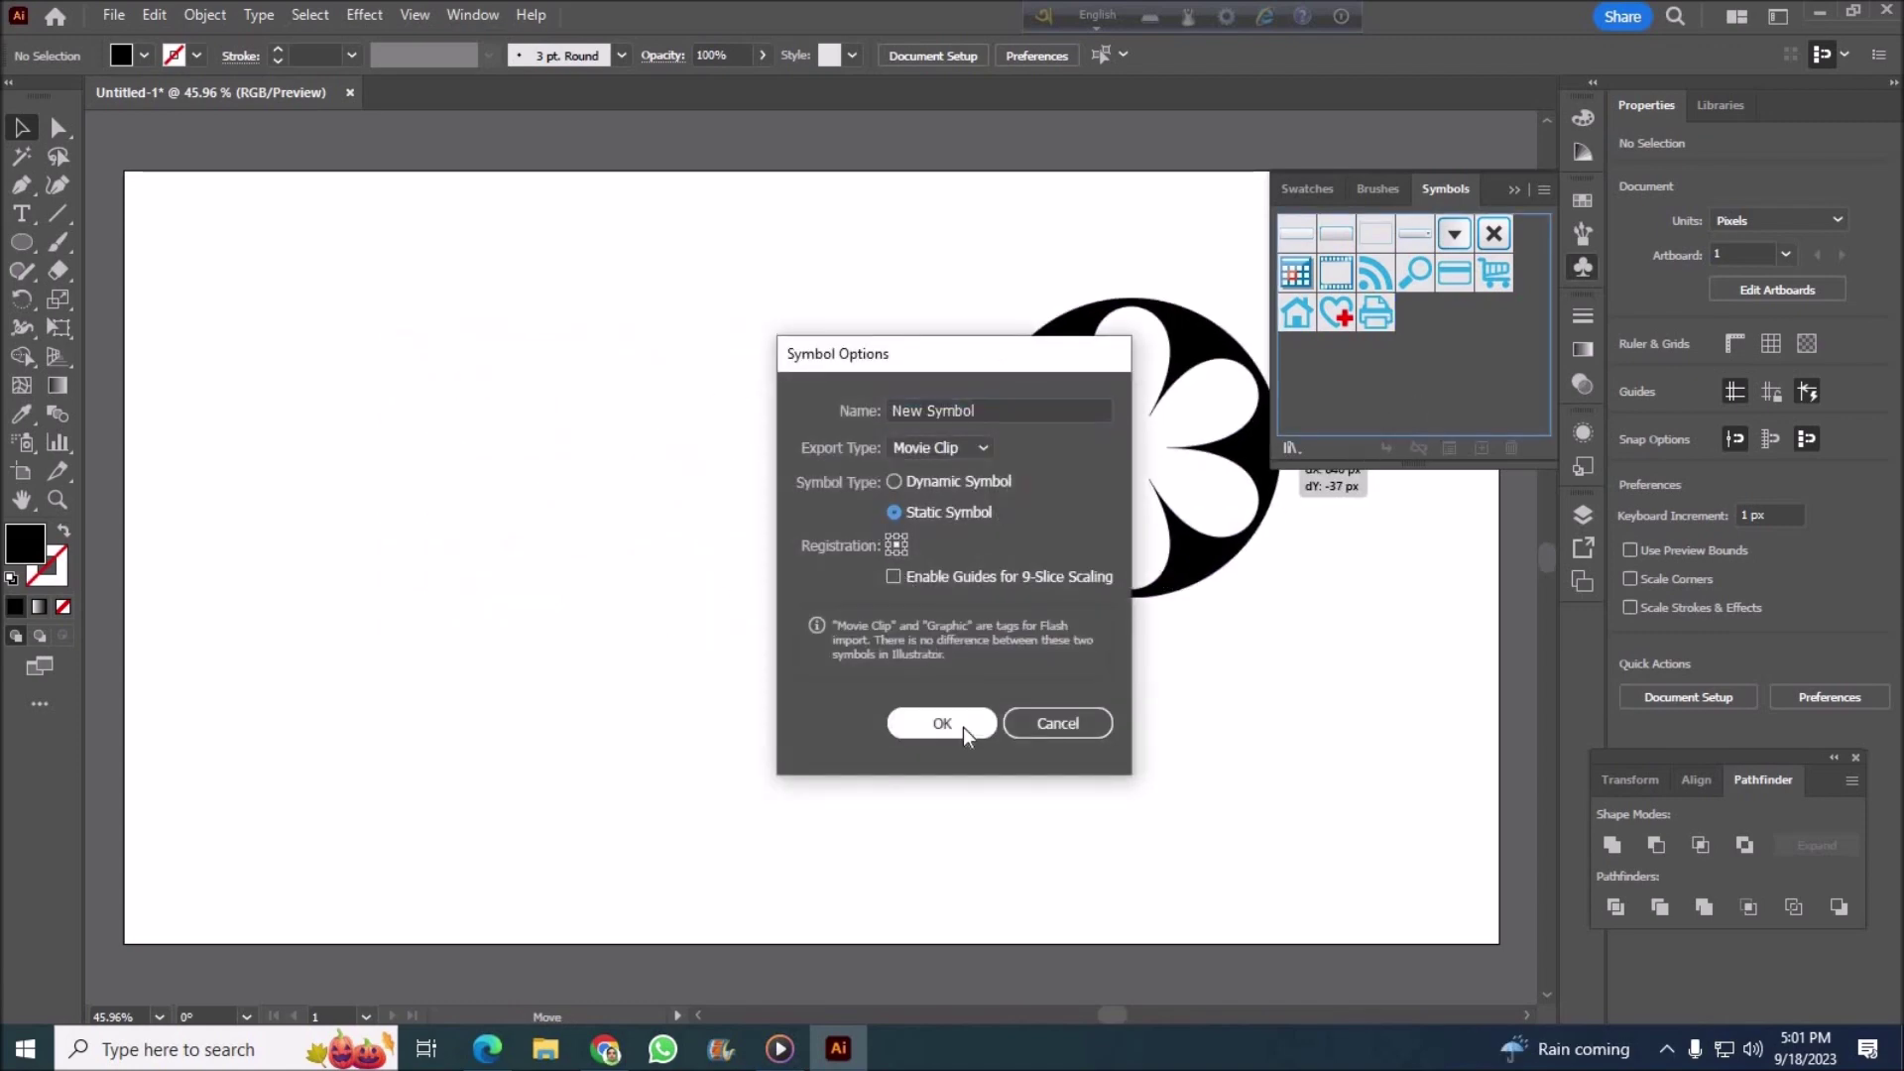
click(980, 732)
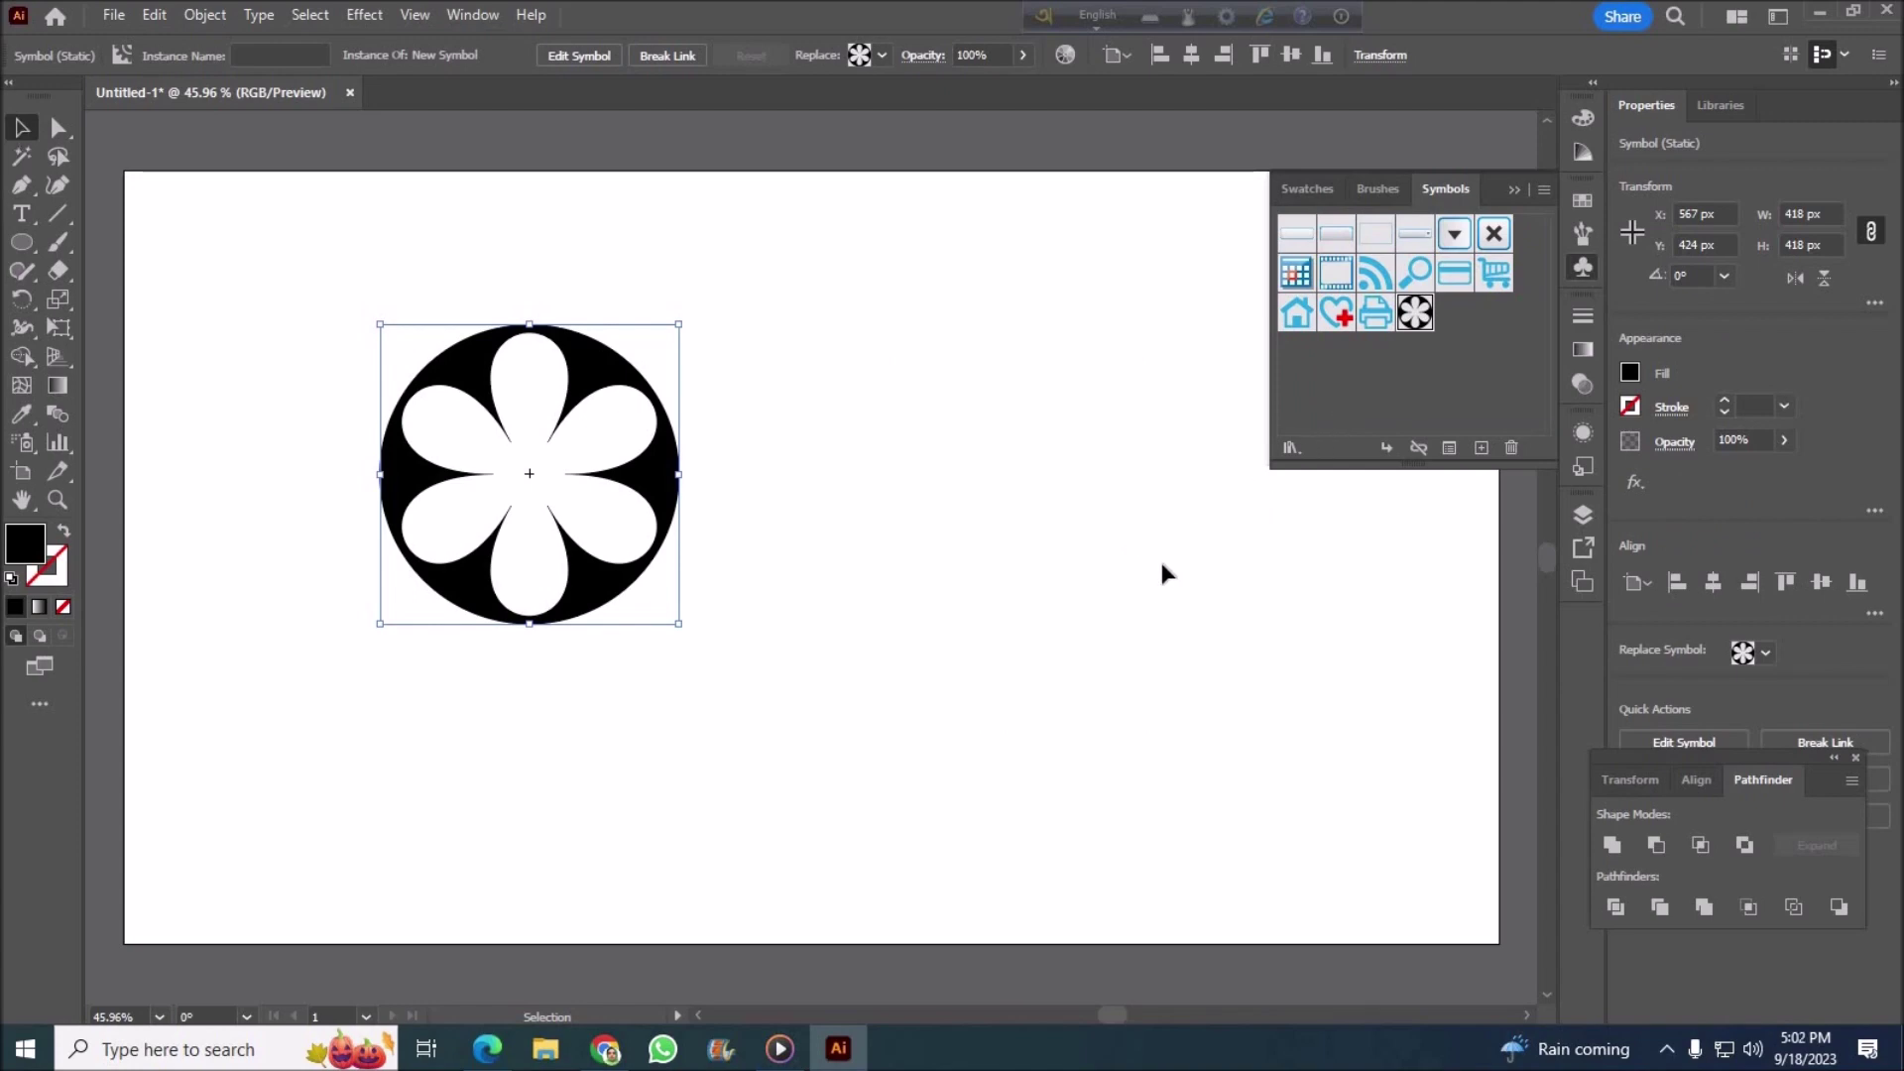
click(21, 213)
Step: Place a text object beside the flower and type the letter S at 500 pt
click(949, 471)
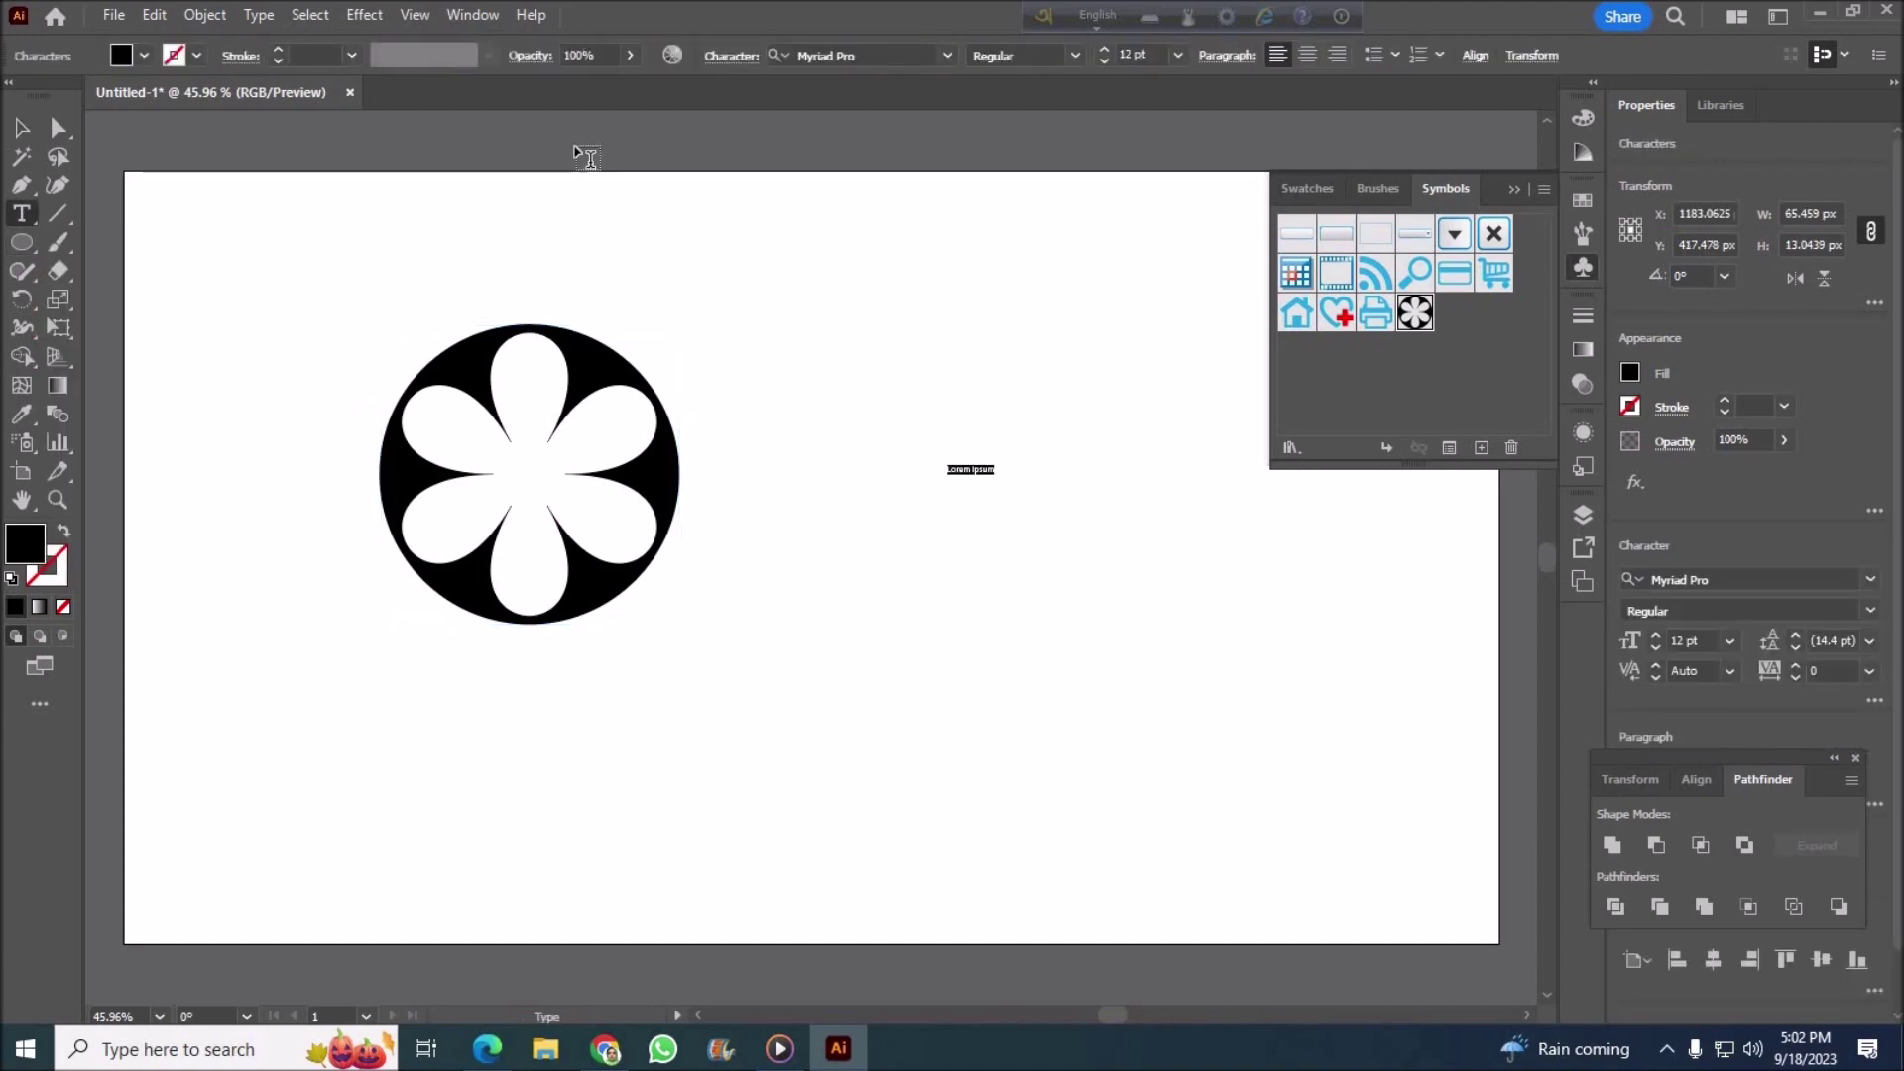
click(1131, 54)
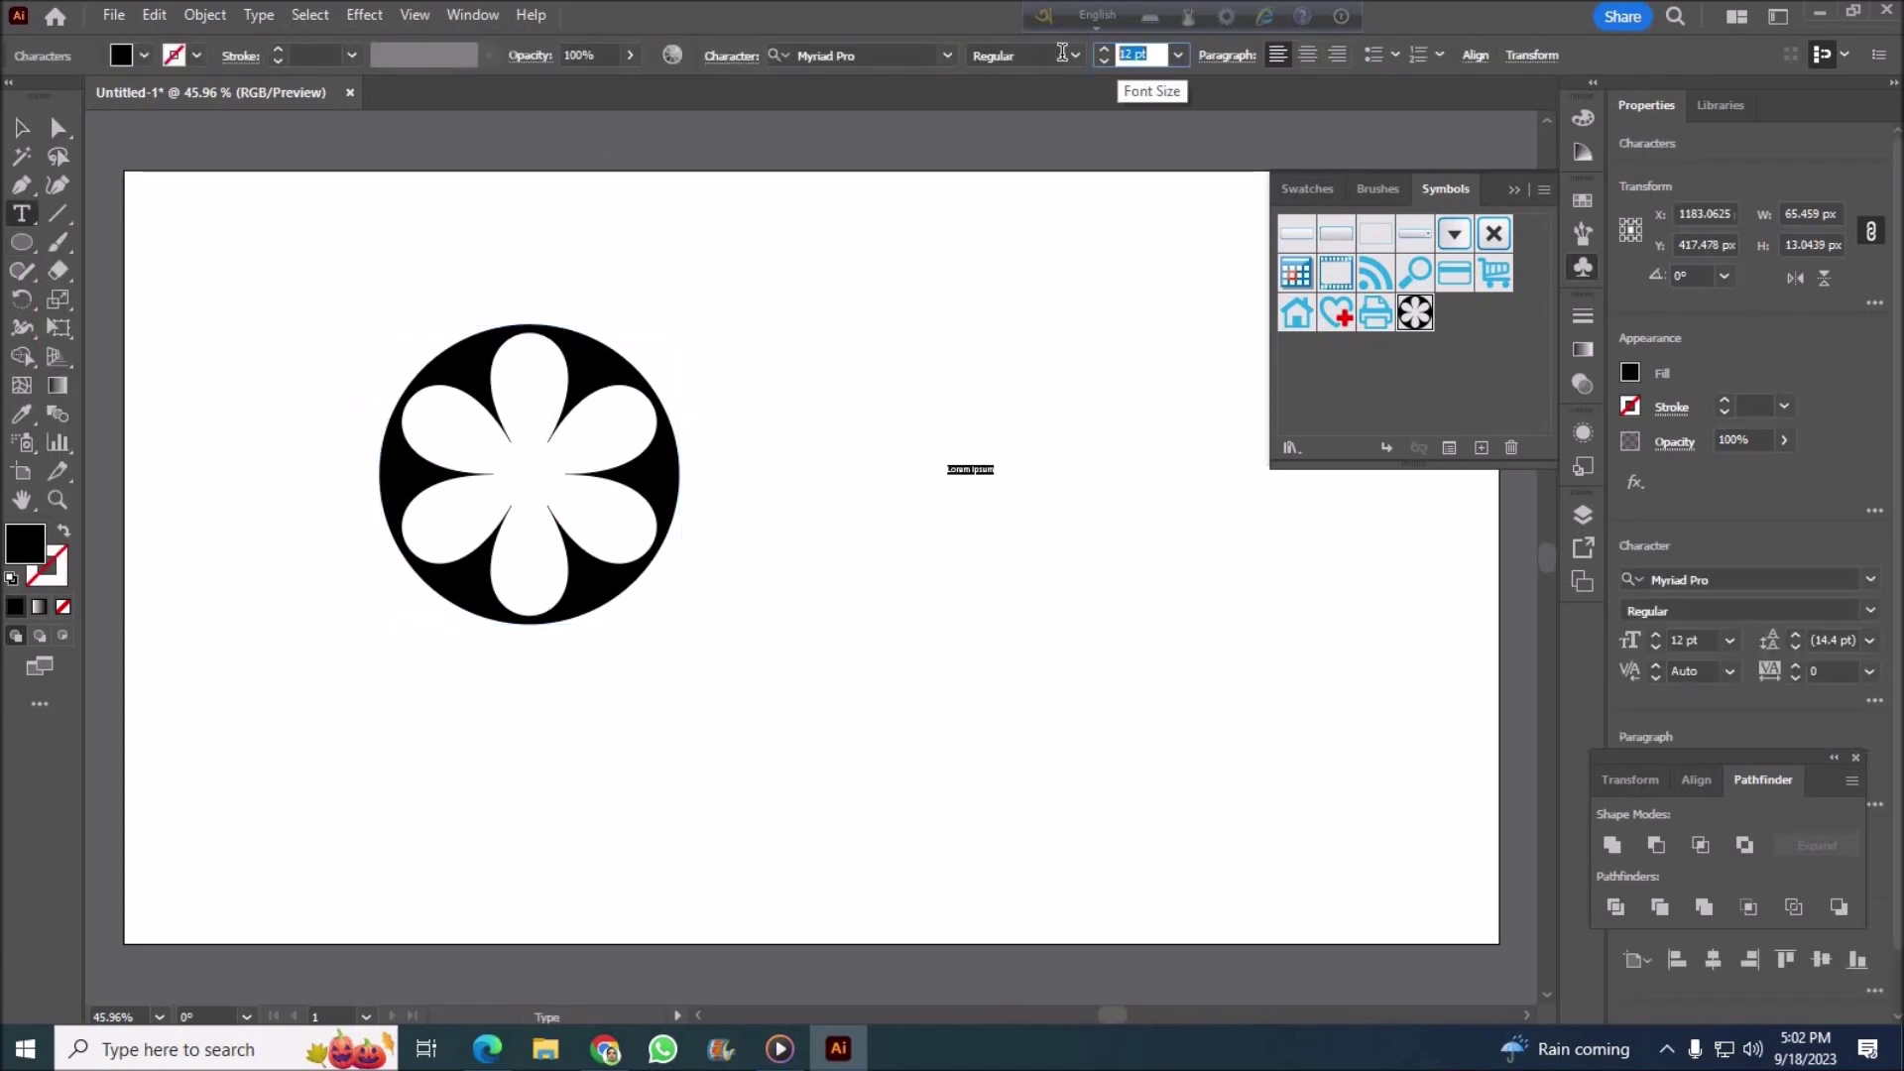
text(50)
key(Return)
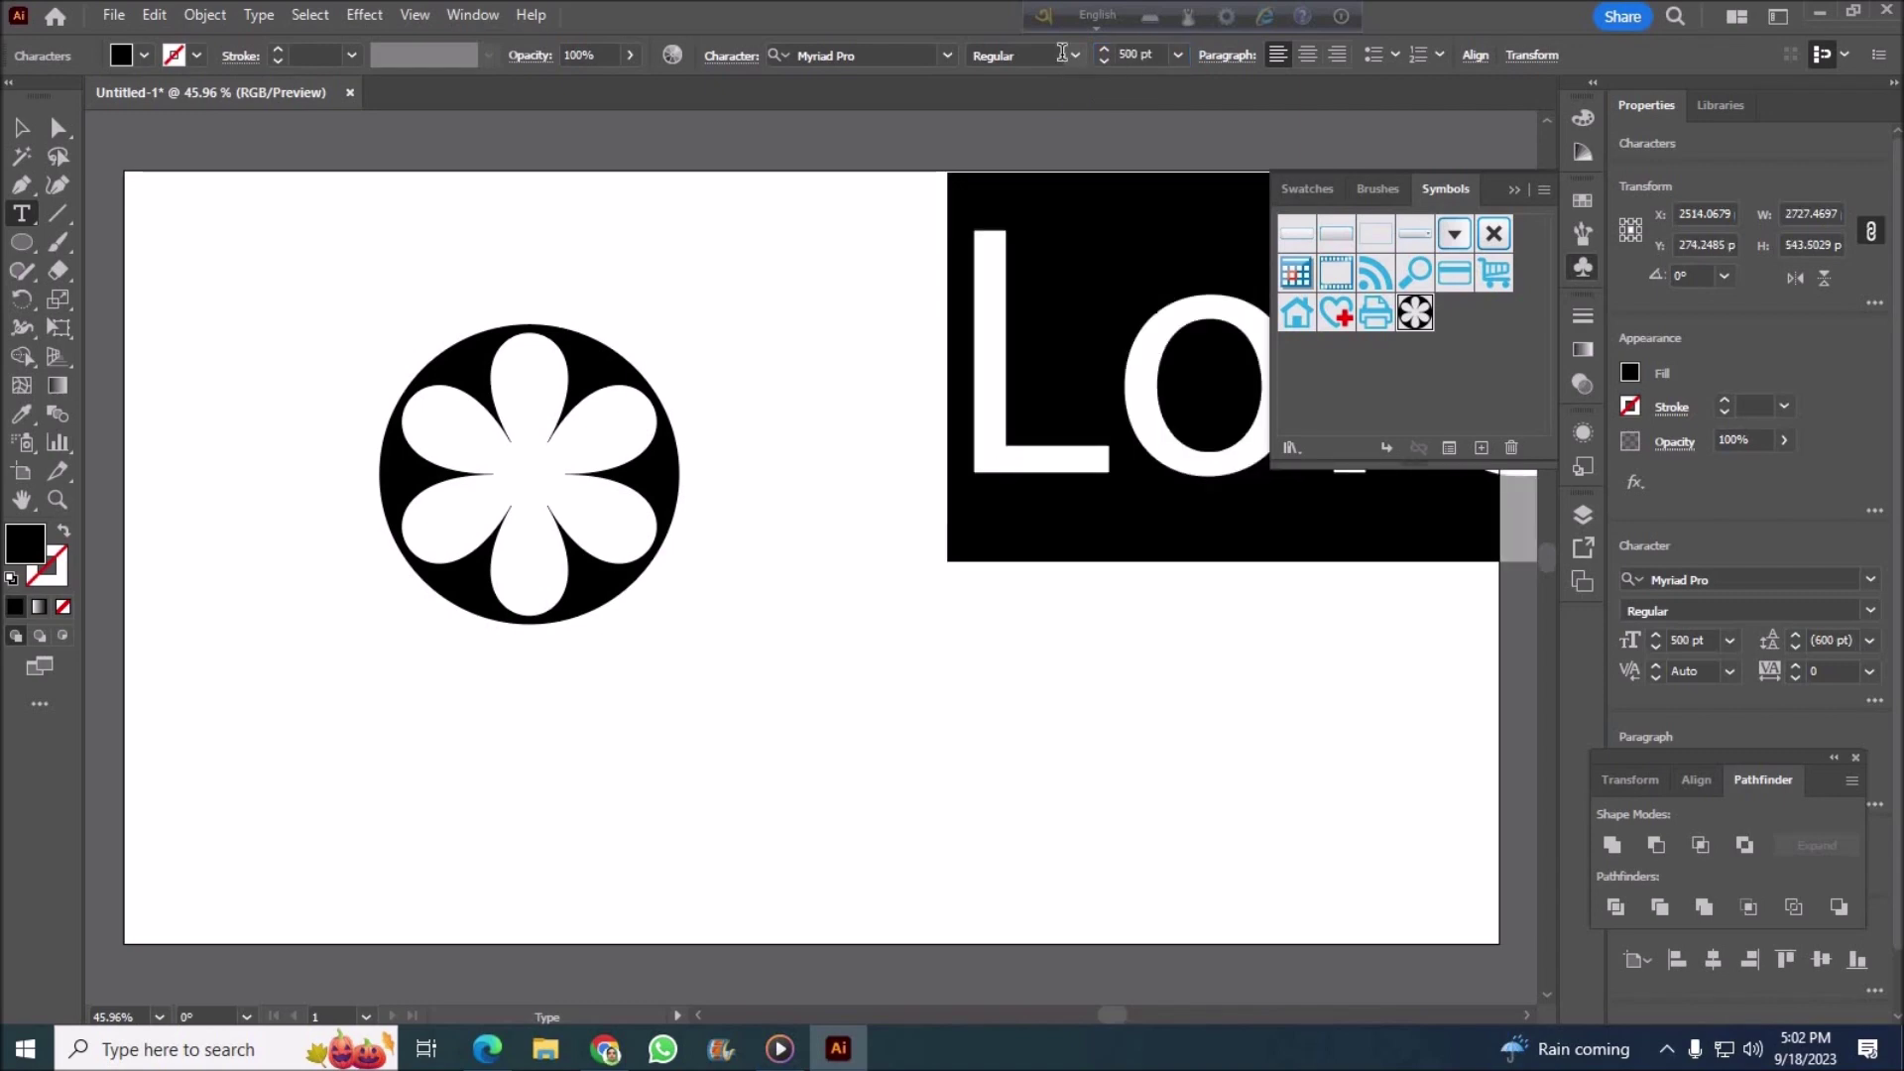
text(S)
Step: Set the letter S to Myriad Pro Bold
drag(1044, 355, 860, 238)
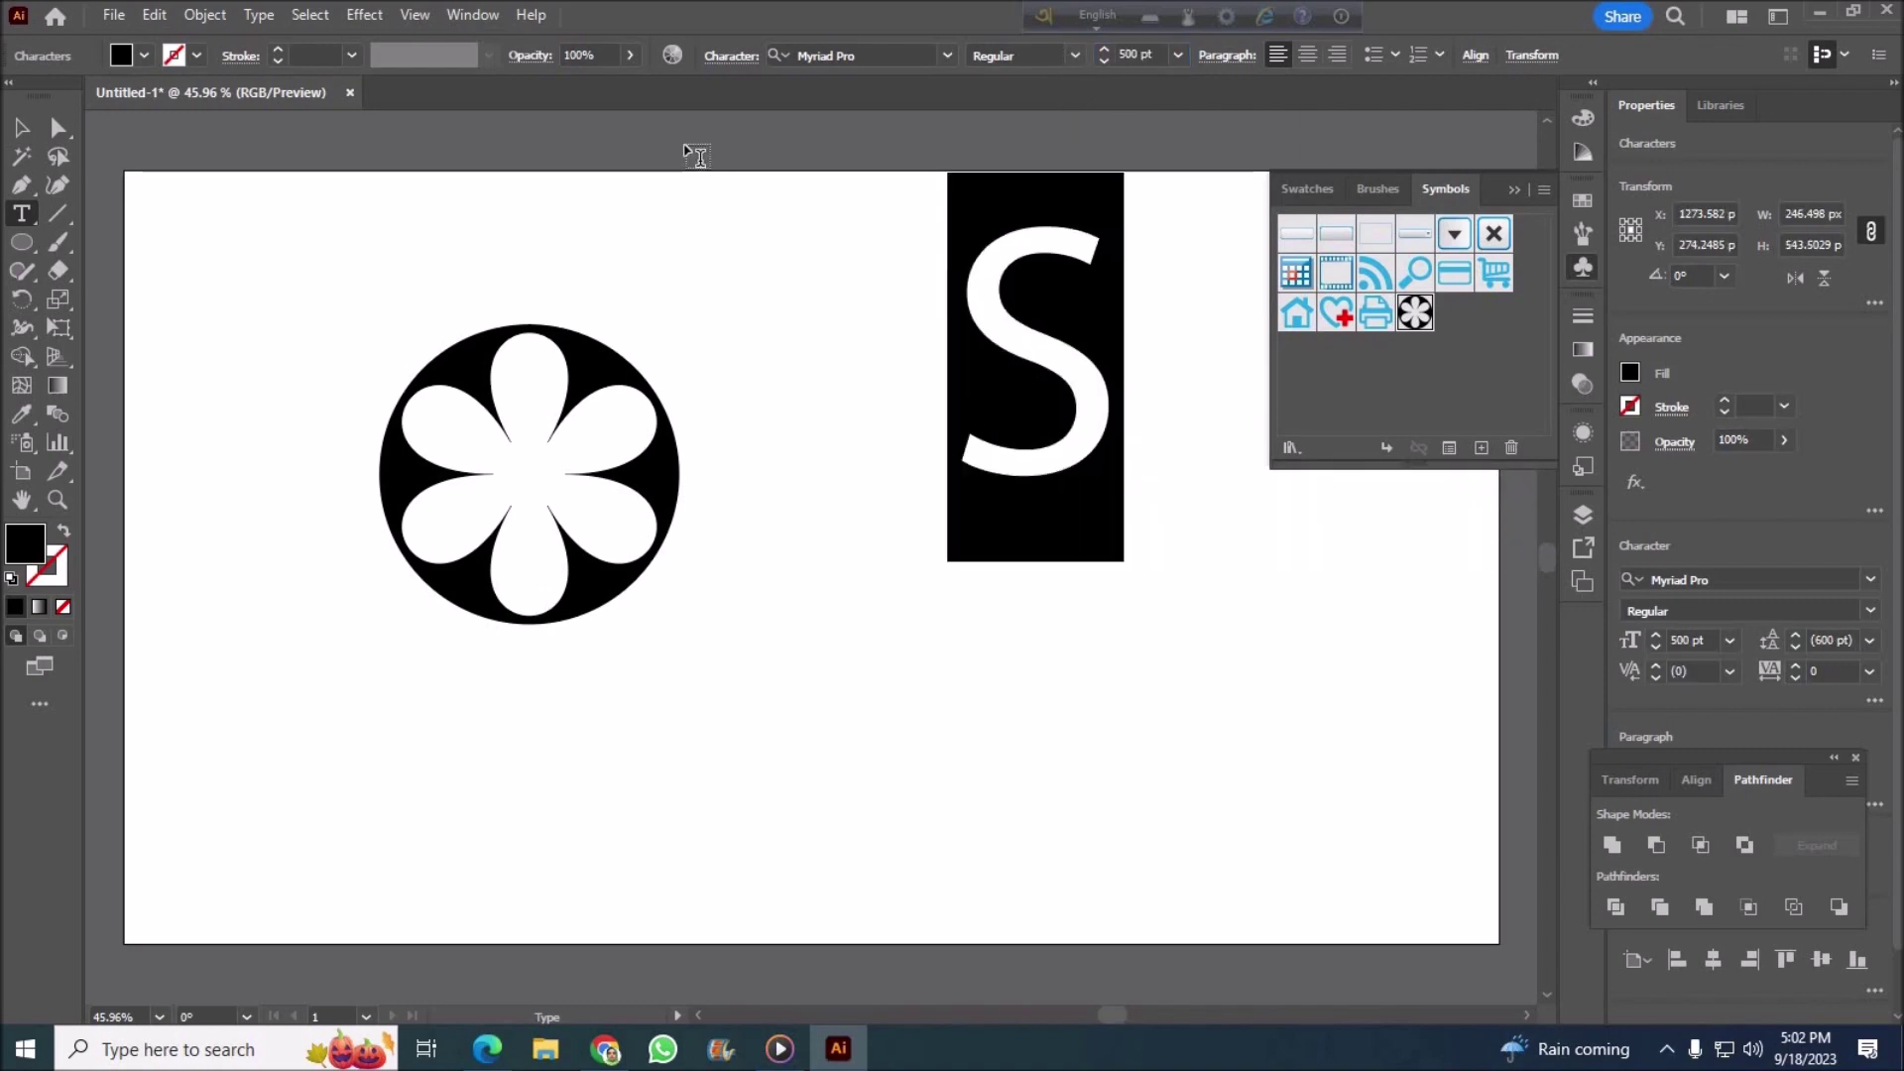
click(1075, 56)
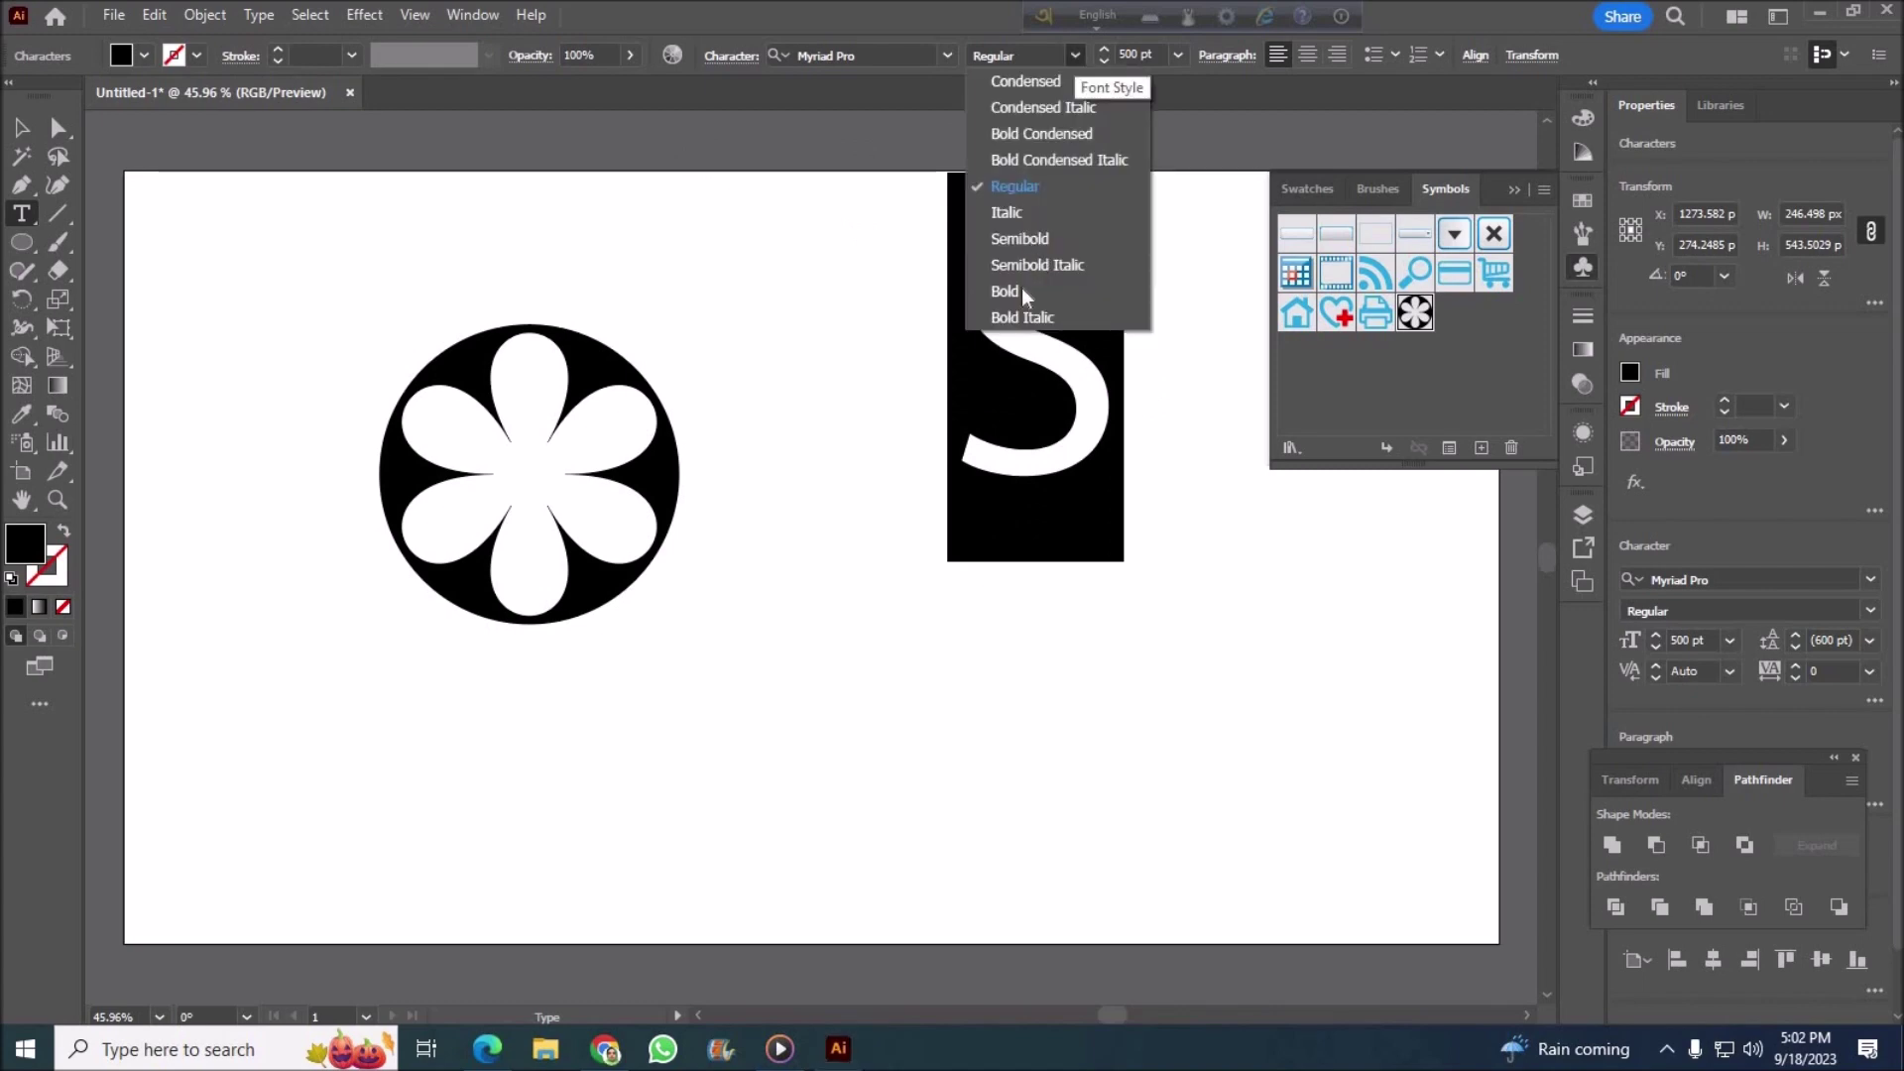
click(1022, 288)
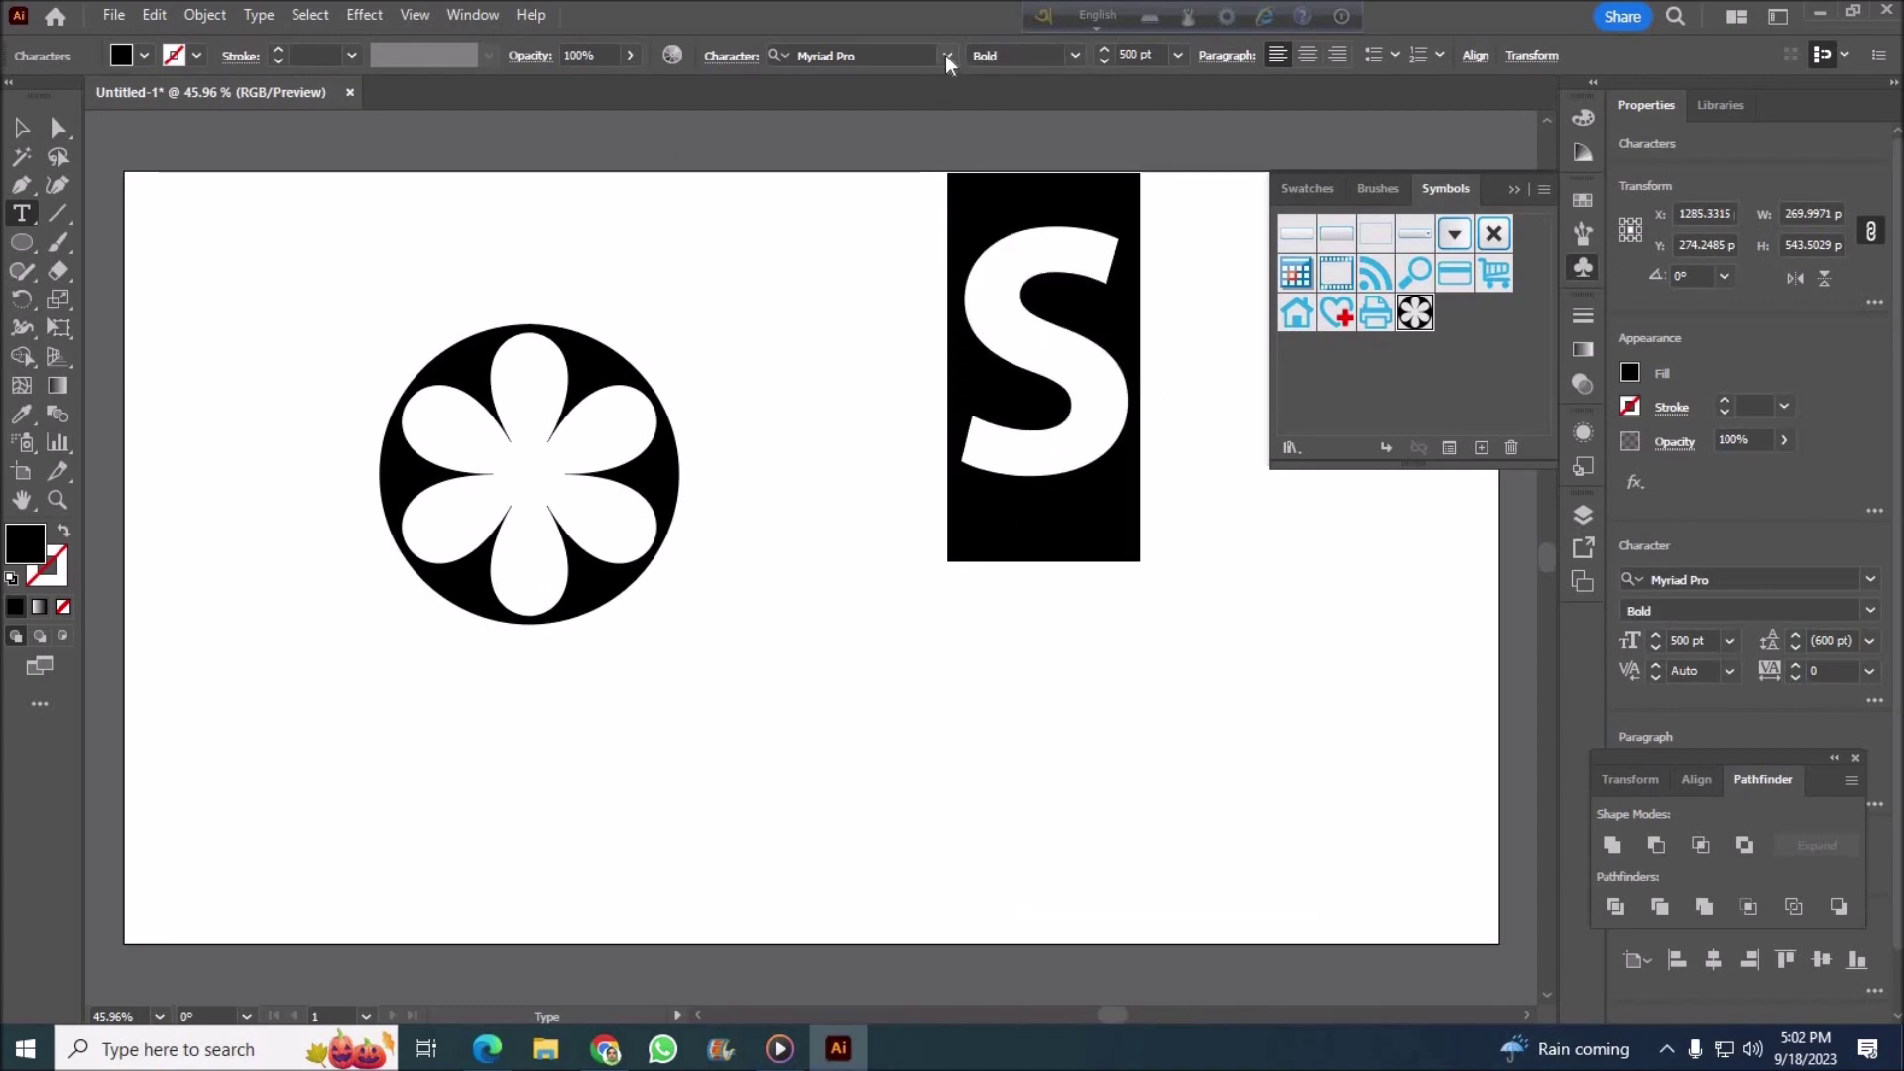
click(943, 56)
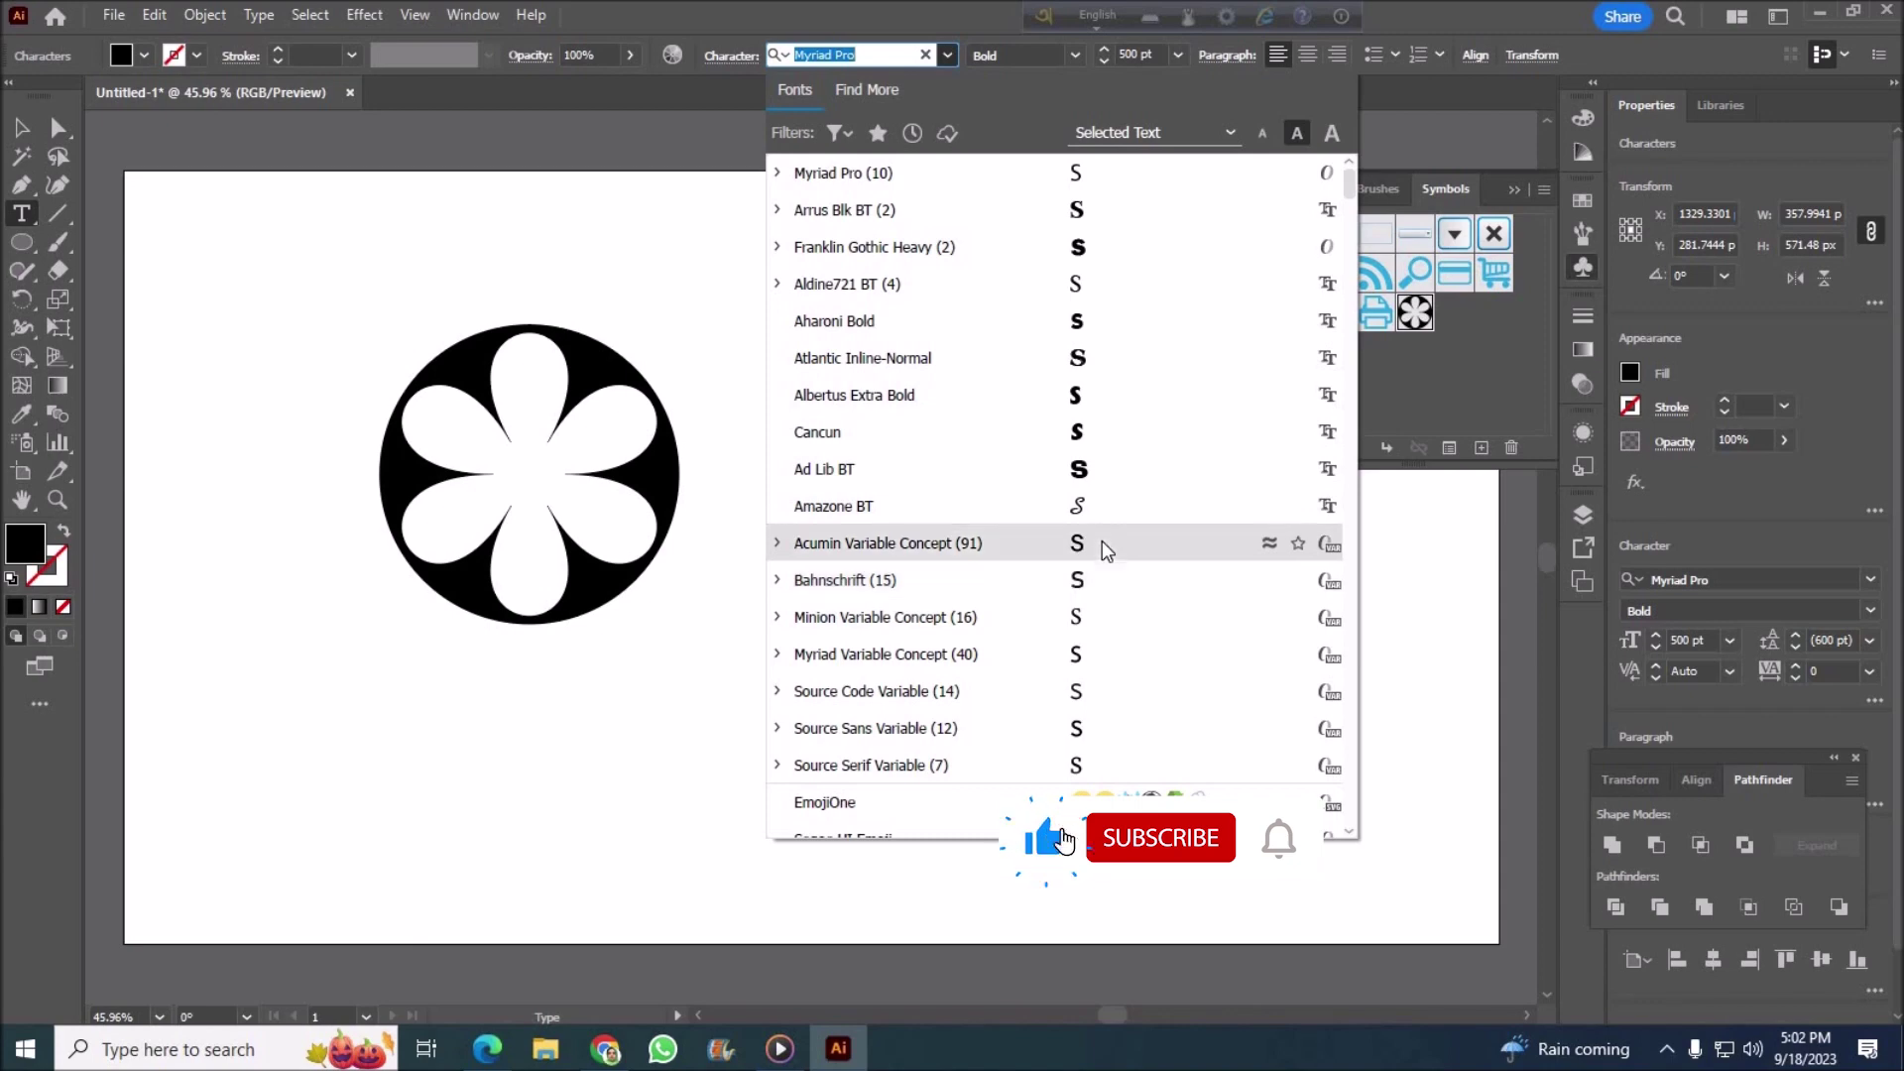
Step: Change the S to Arrus Blk BT and select it as a whole object
scroll(1080, 495, down, 5)
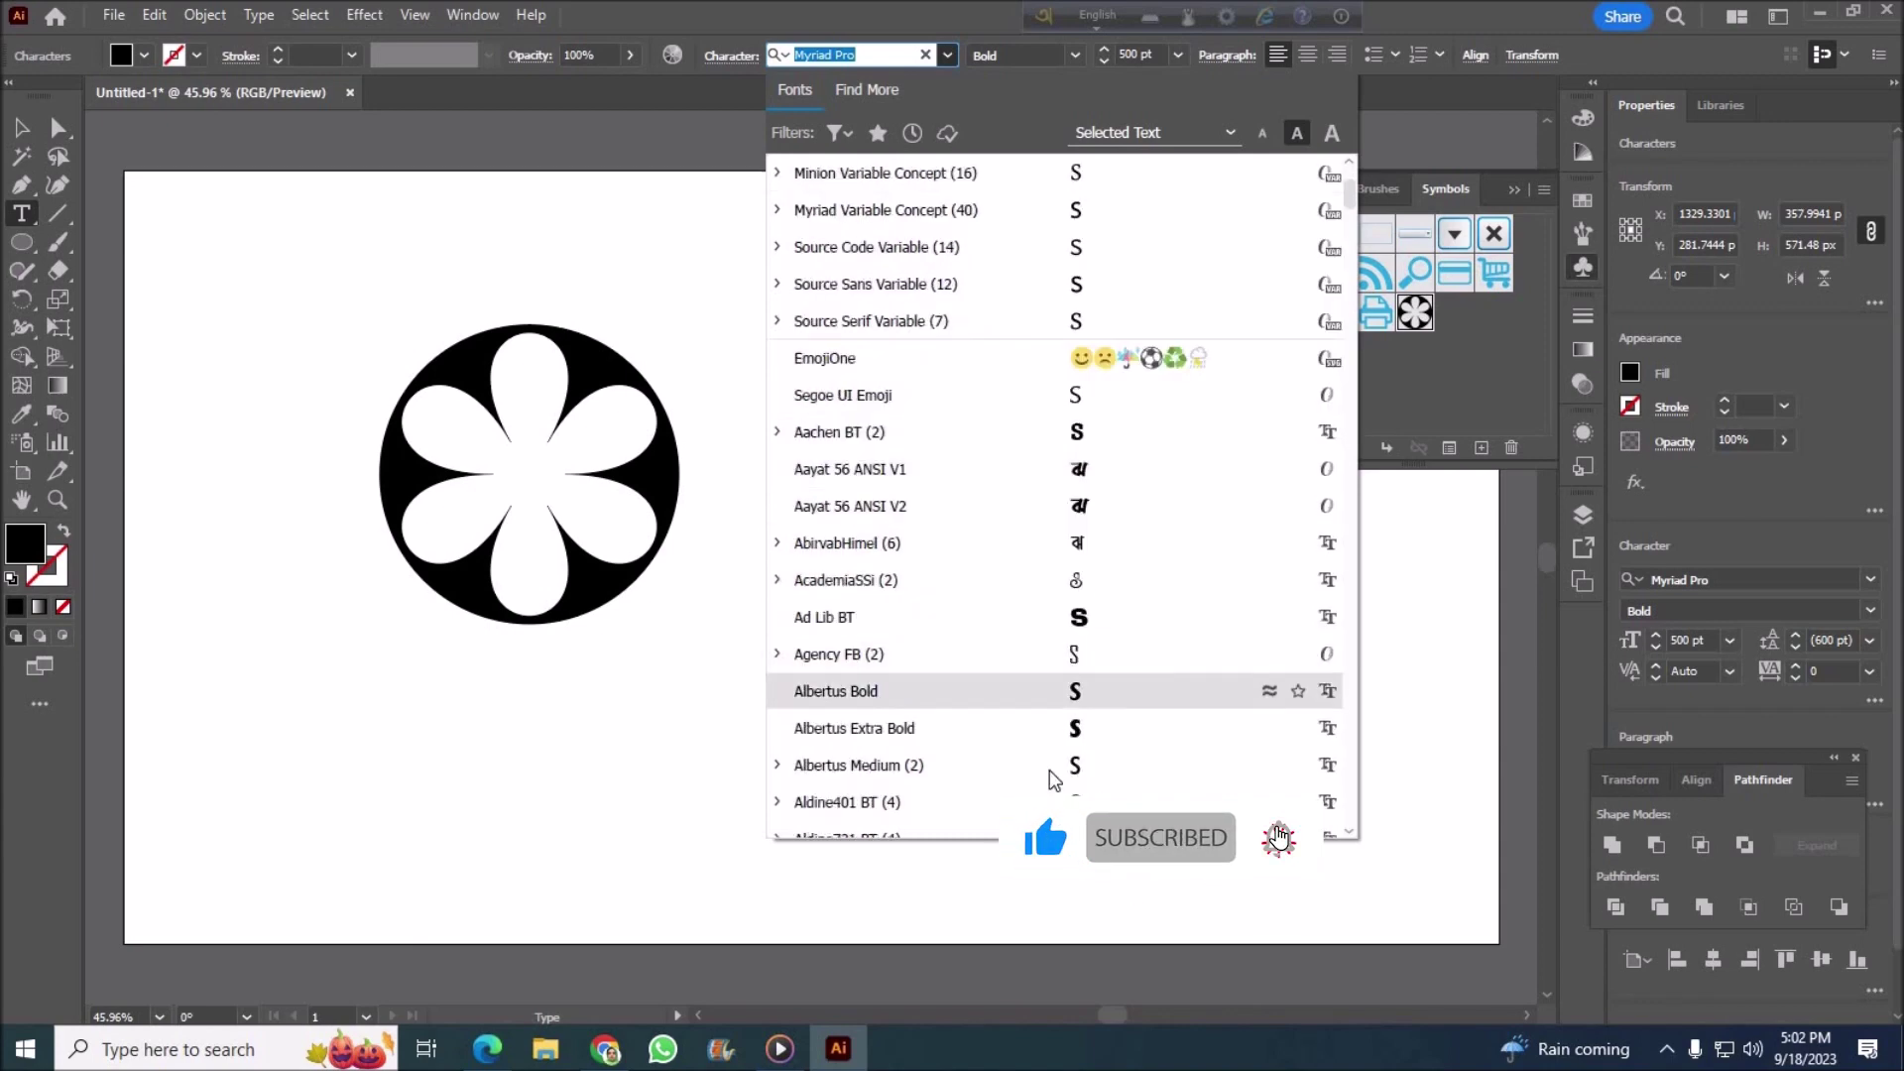
scroll(1053, 779, down, 3)
scroll(991, 793, down, 2)
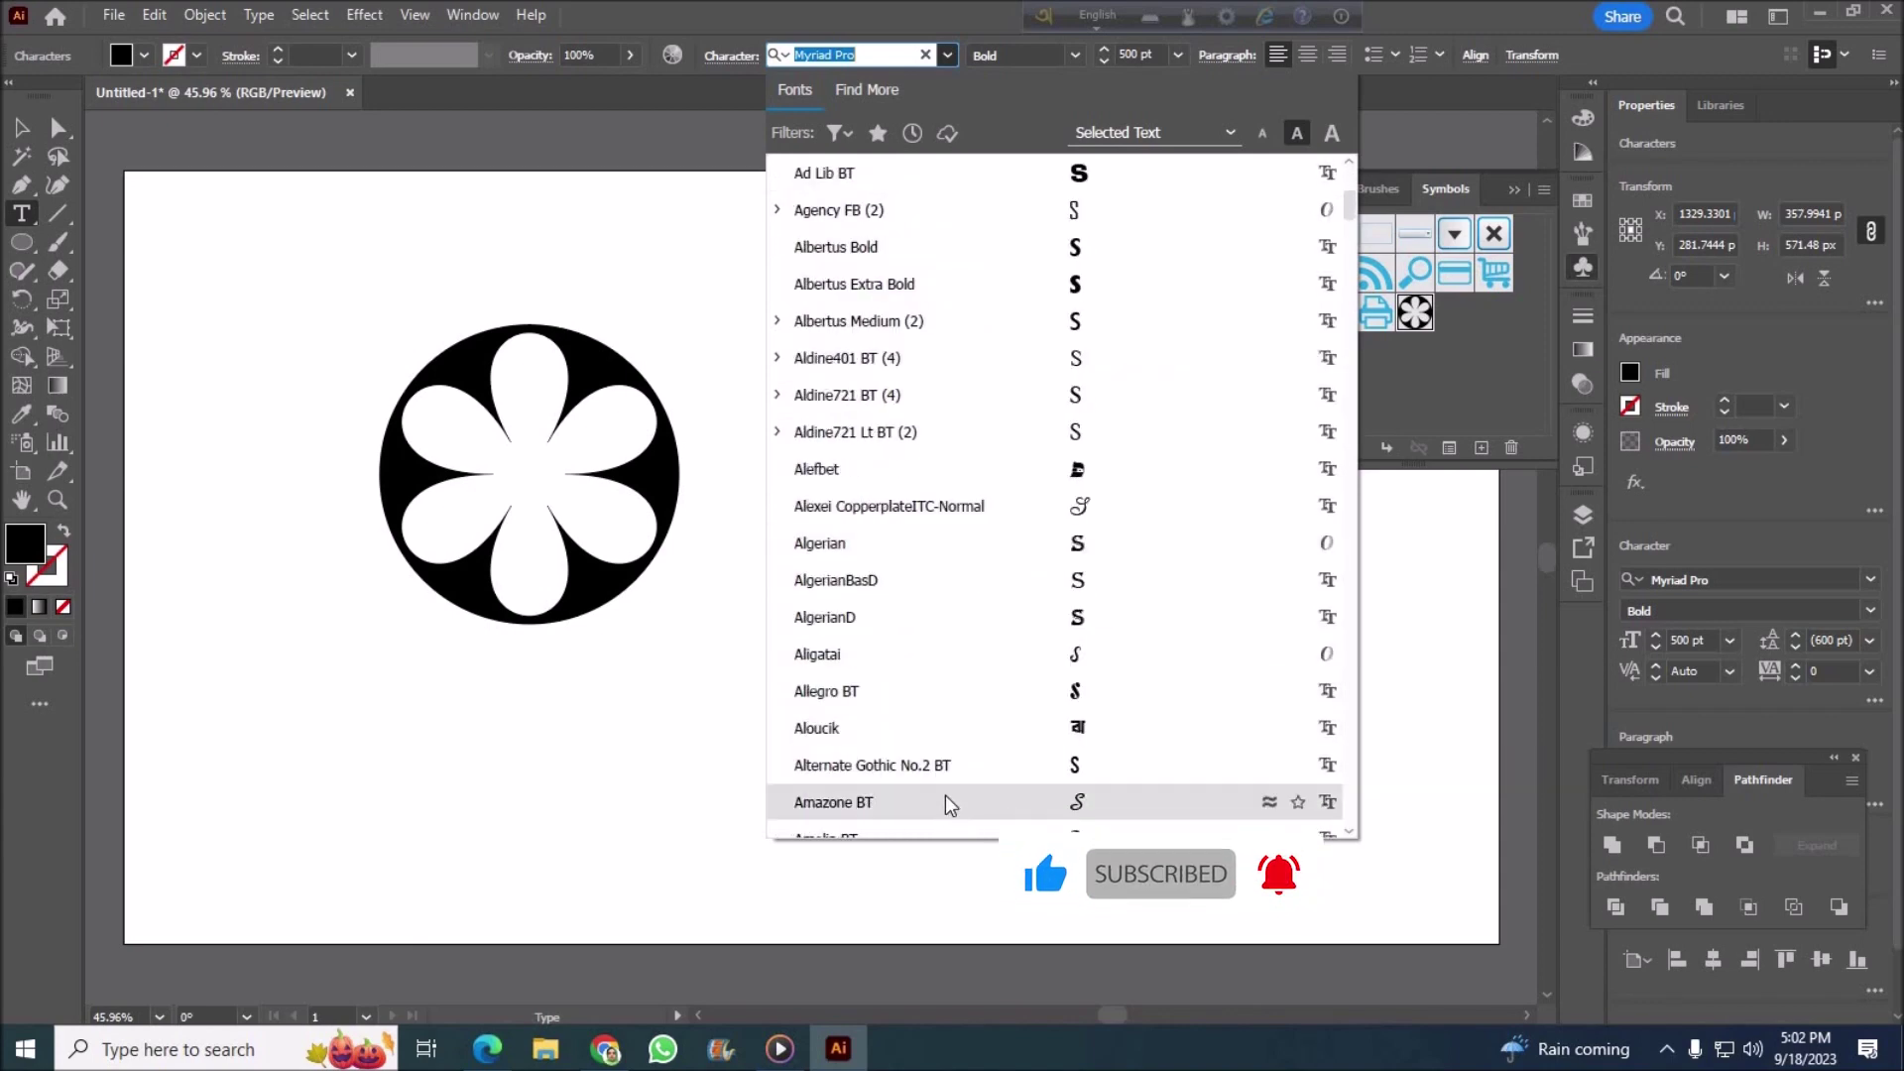
scroll(944, 793, down, 1)
scroll(944, 782, down, 3)
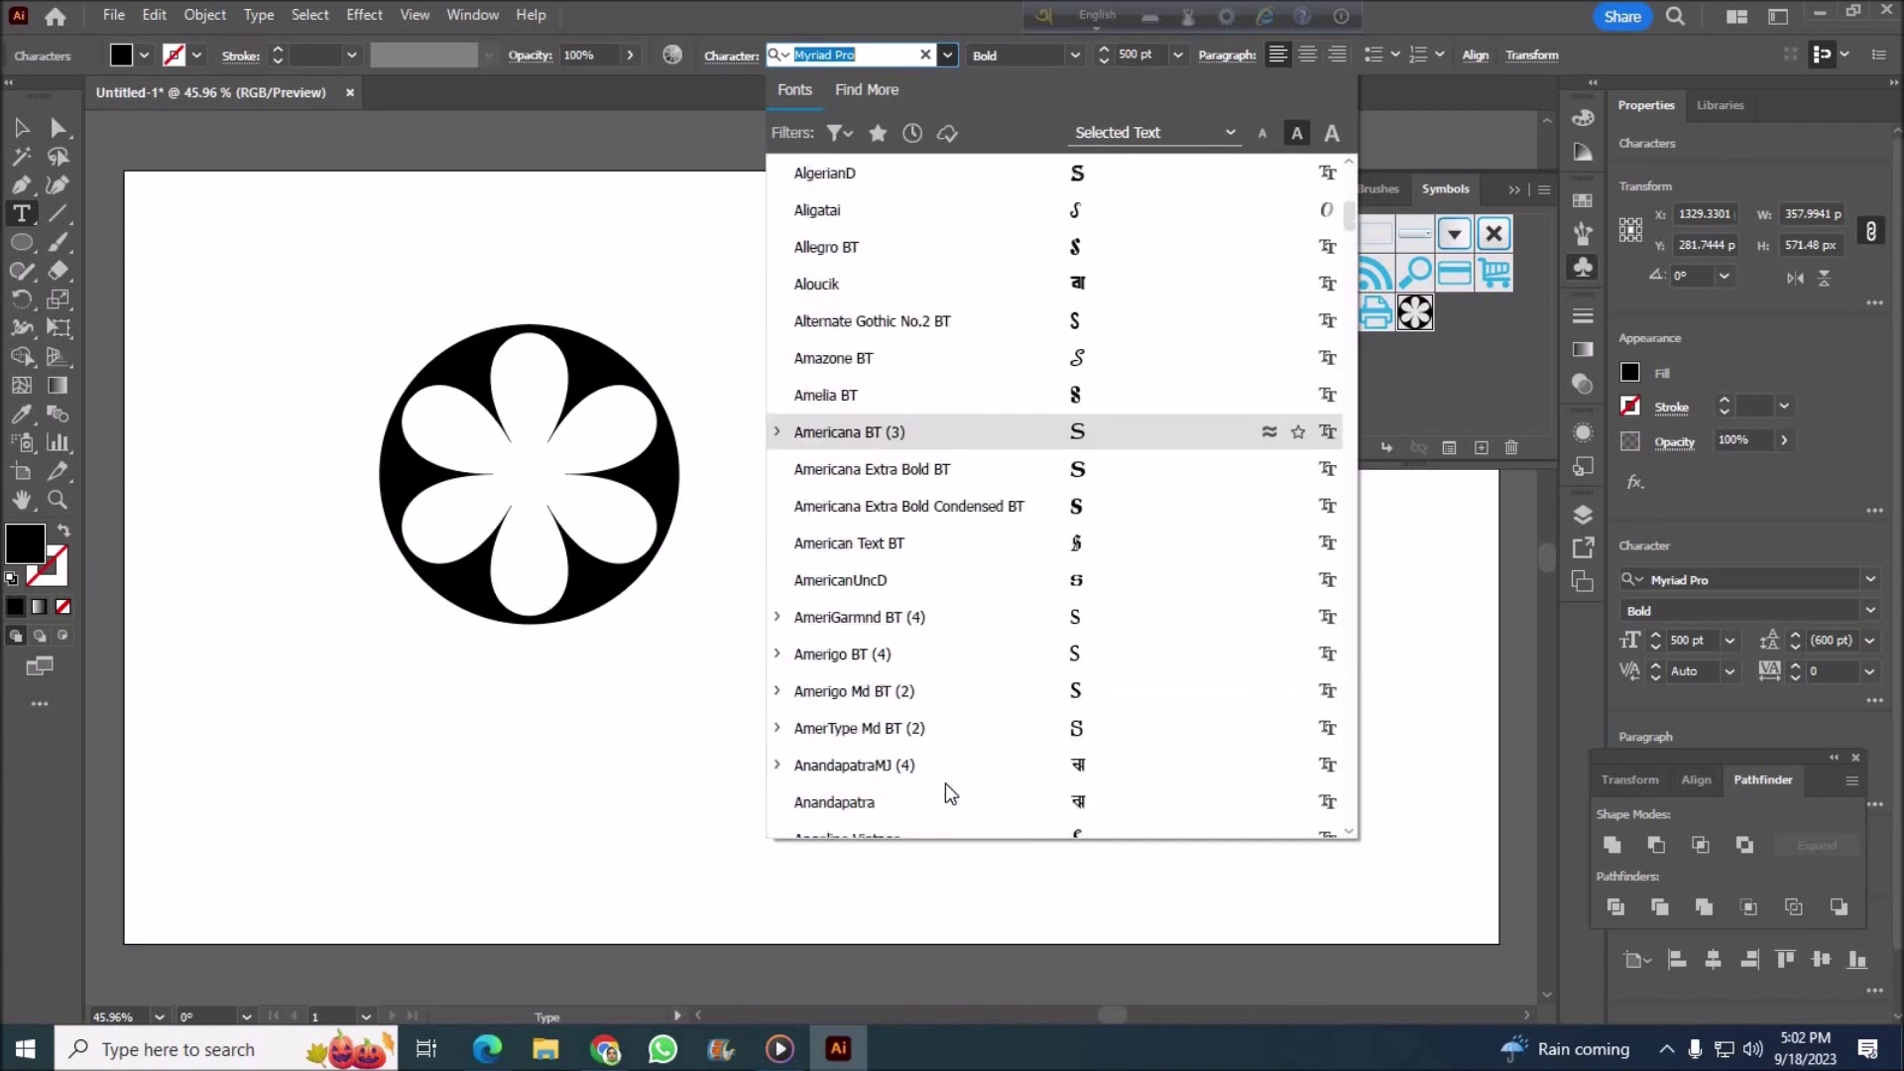
scroll(945, 783, down, 2)
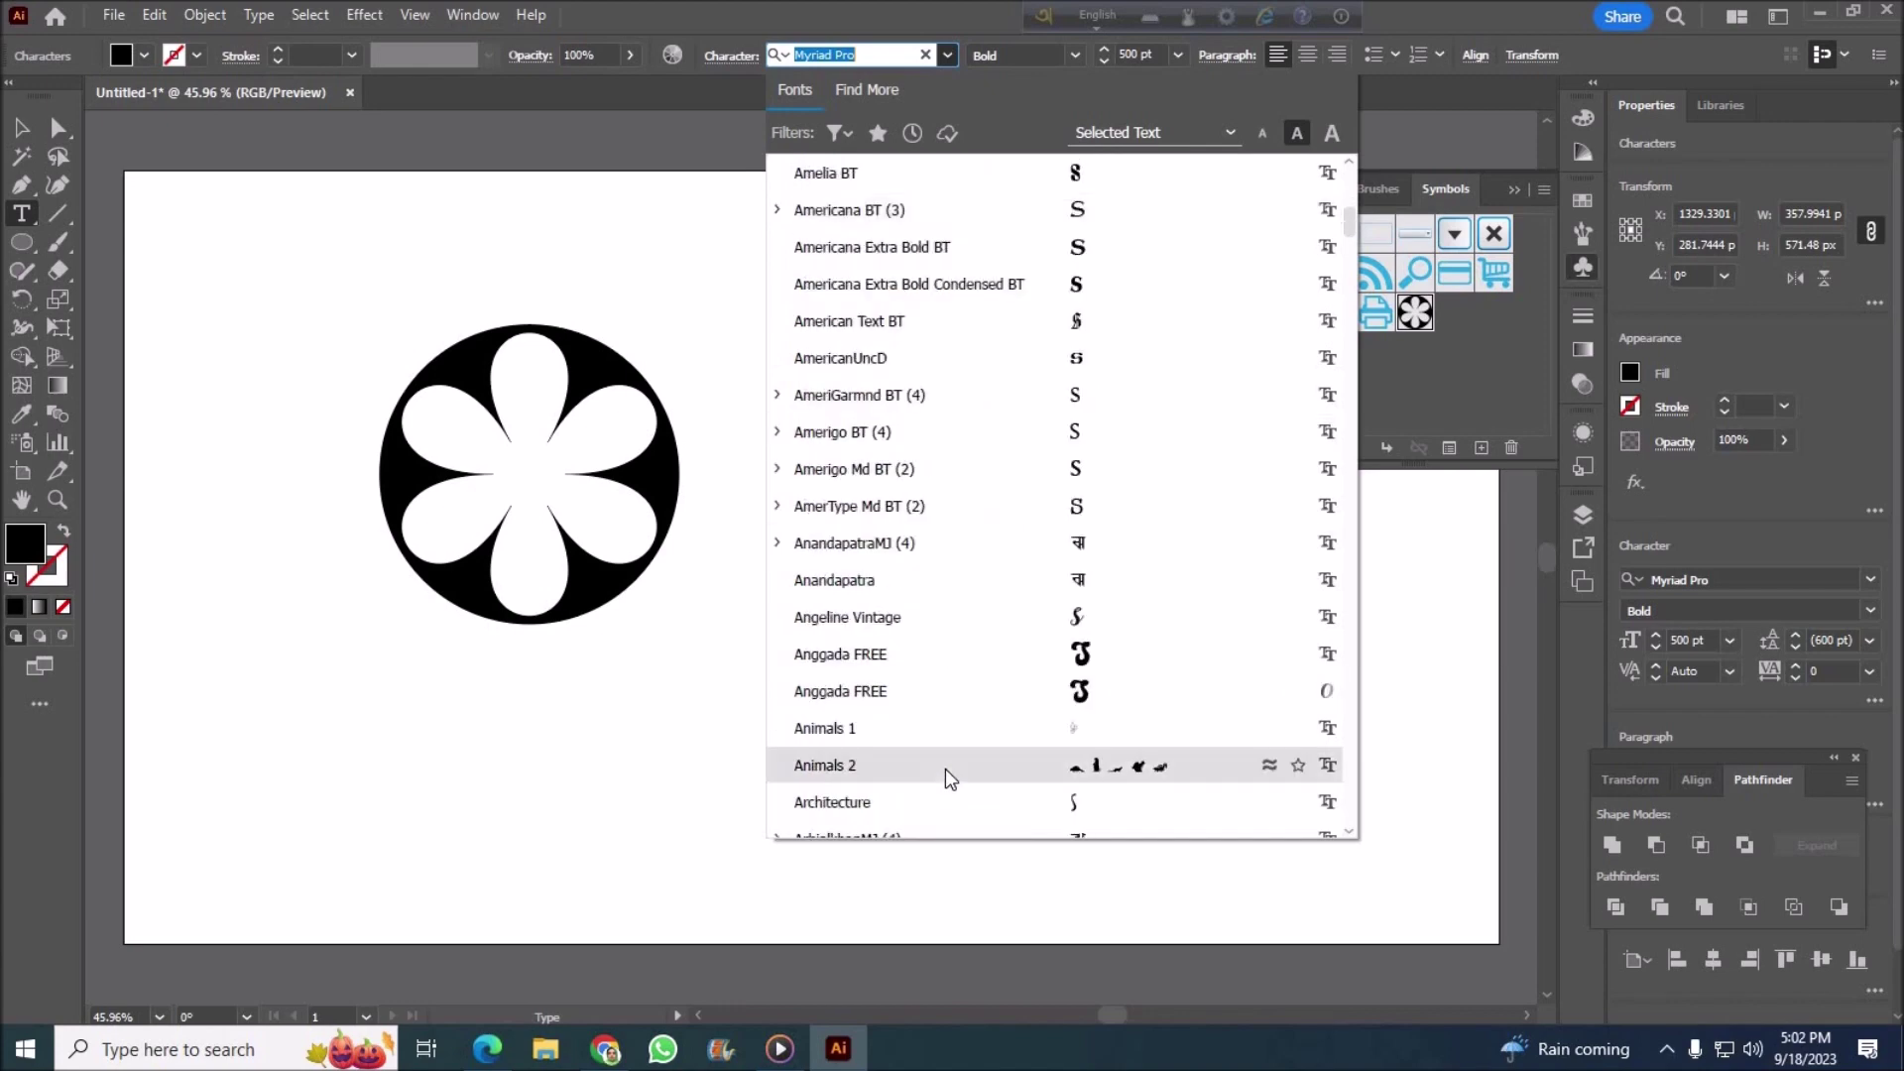
scroll(944, 769, down, 3)
scroll(931, 745, down, 2)
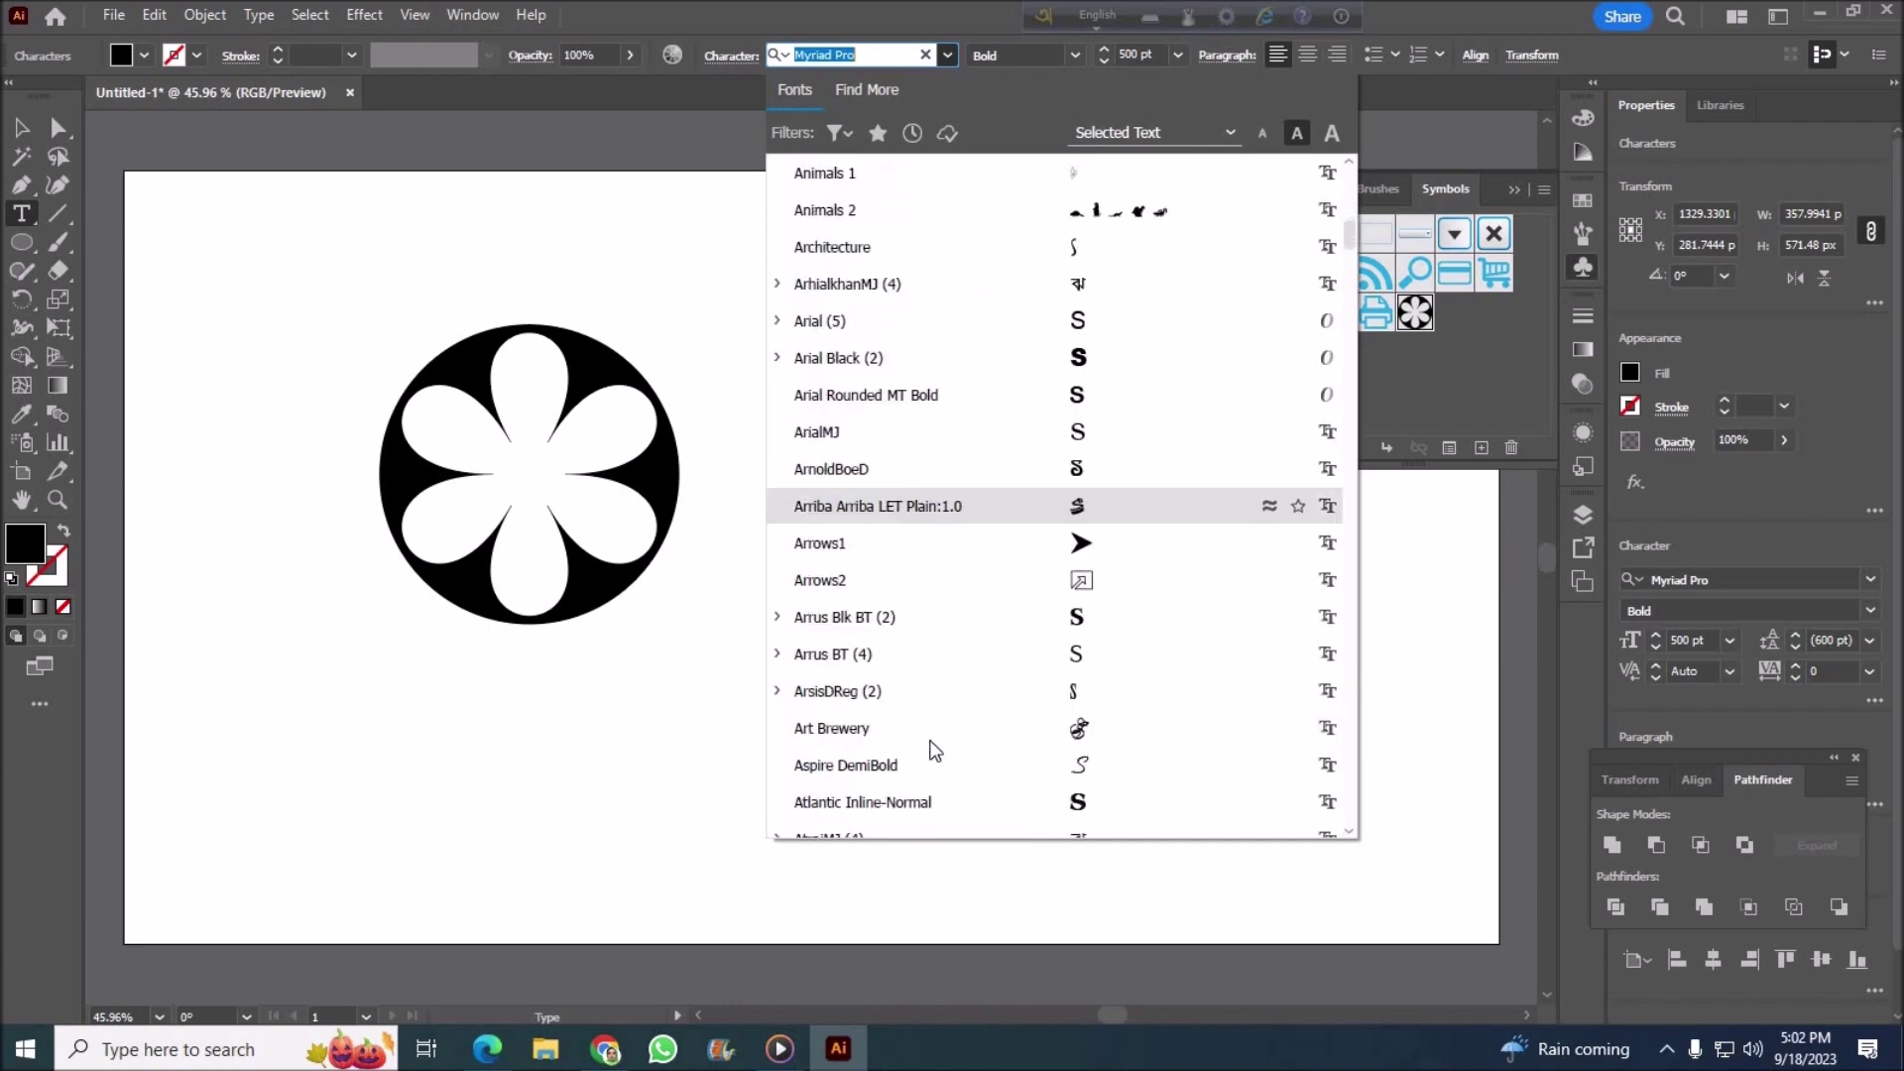
scroll(929, 748, down, 1)
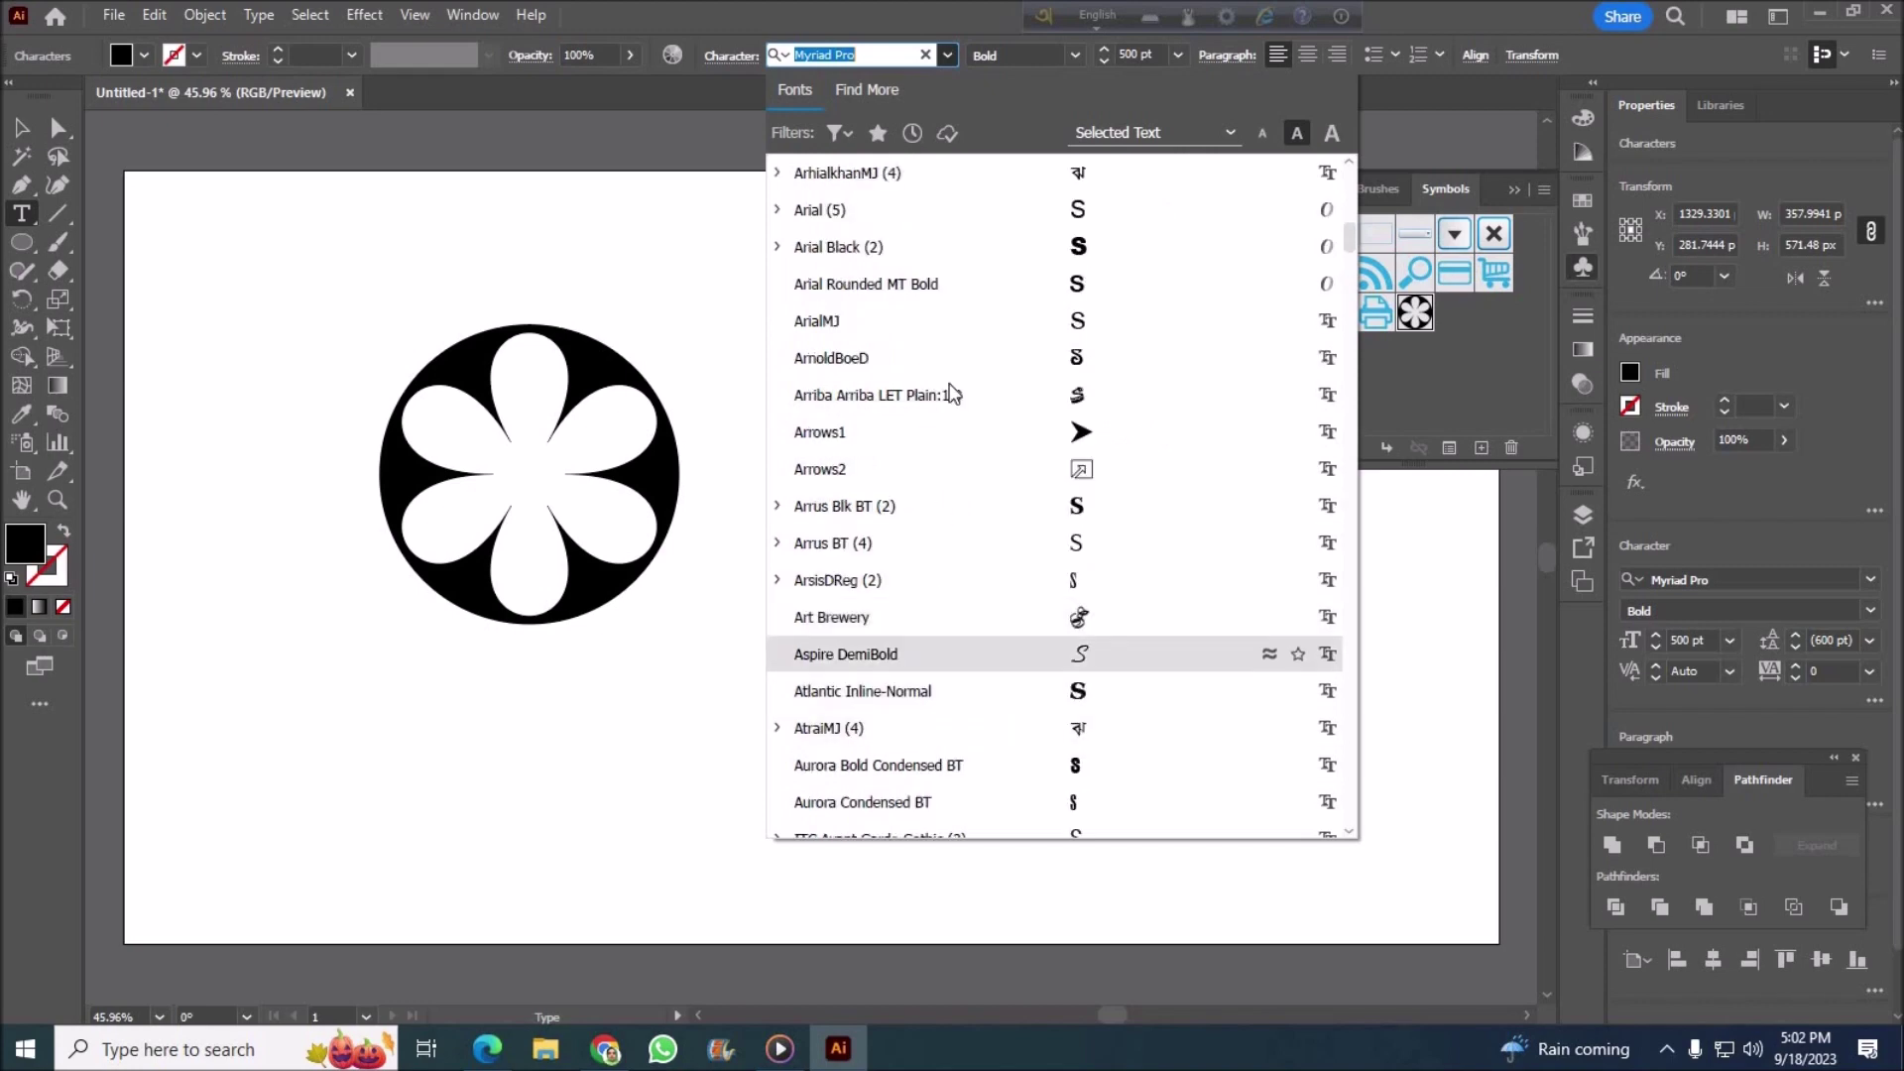
scroll(955, 294, up, 1)
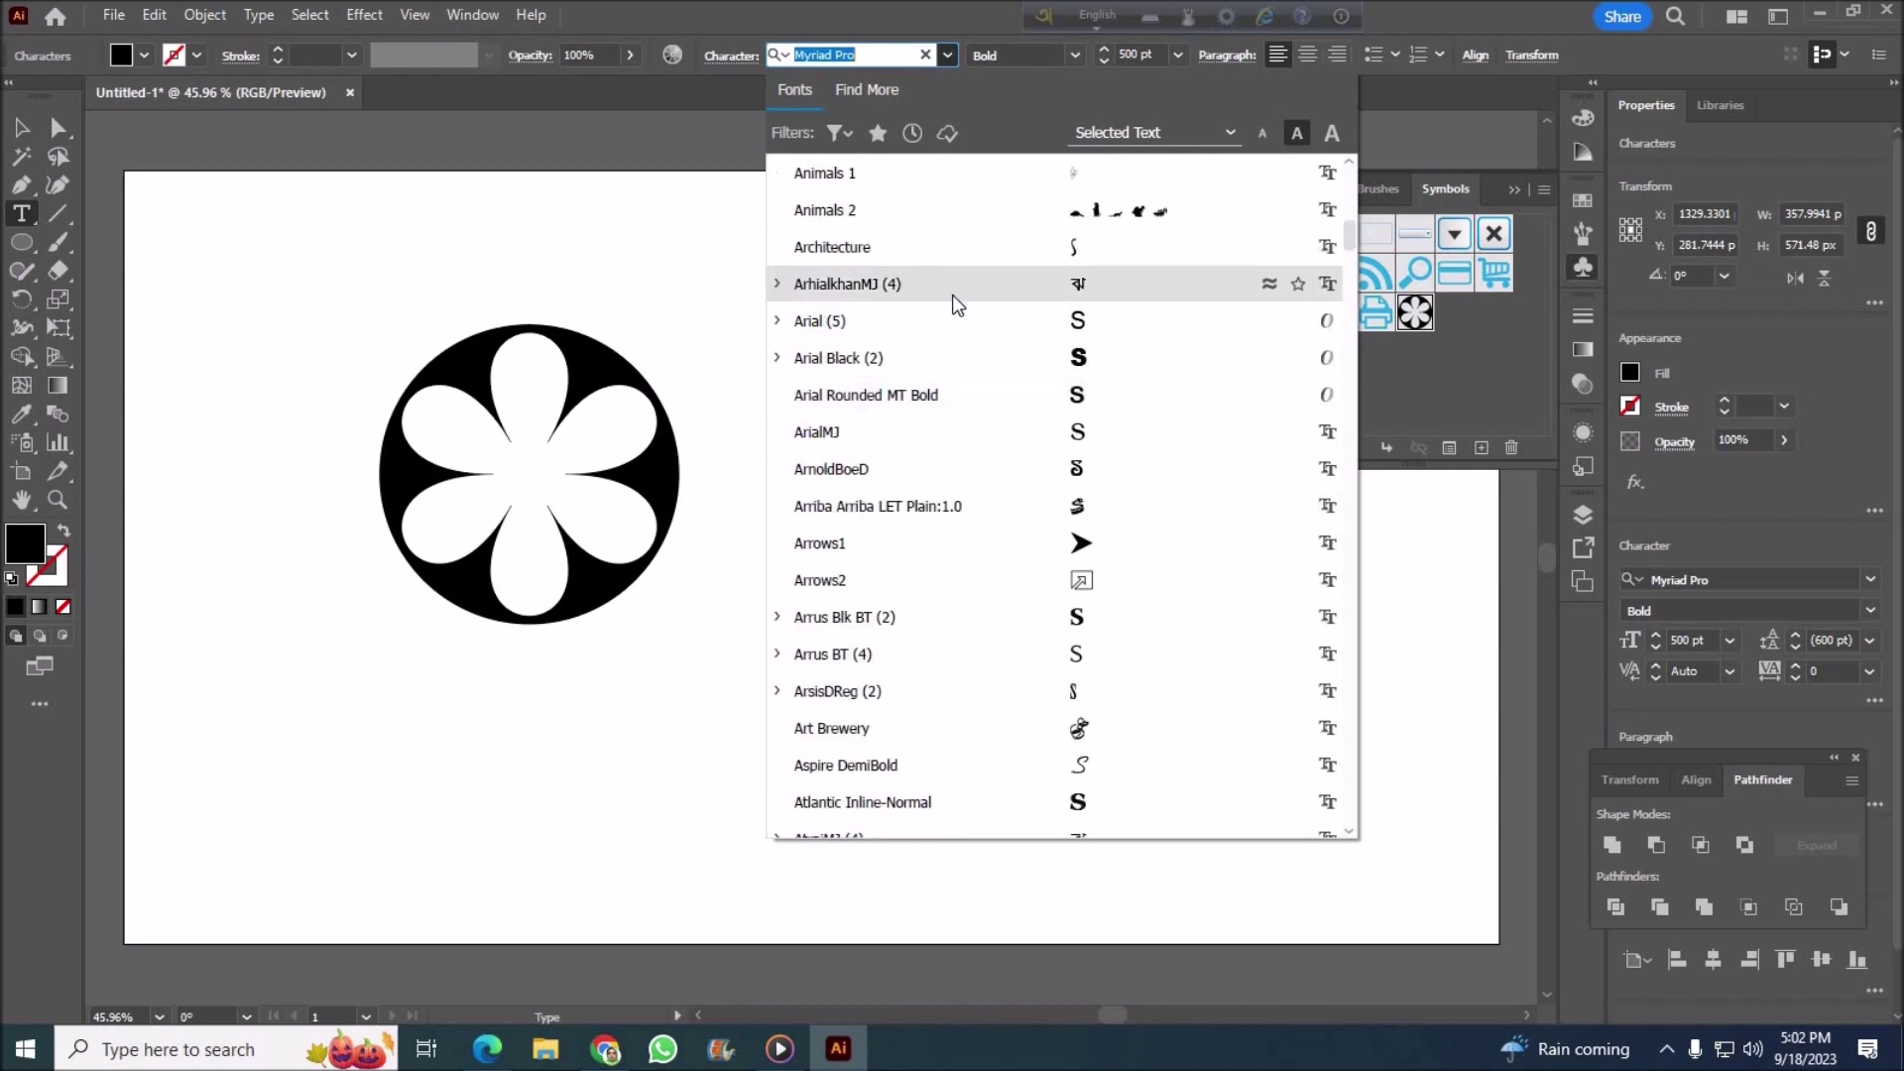
scroll(956, 353, up, 2)
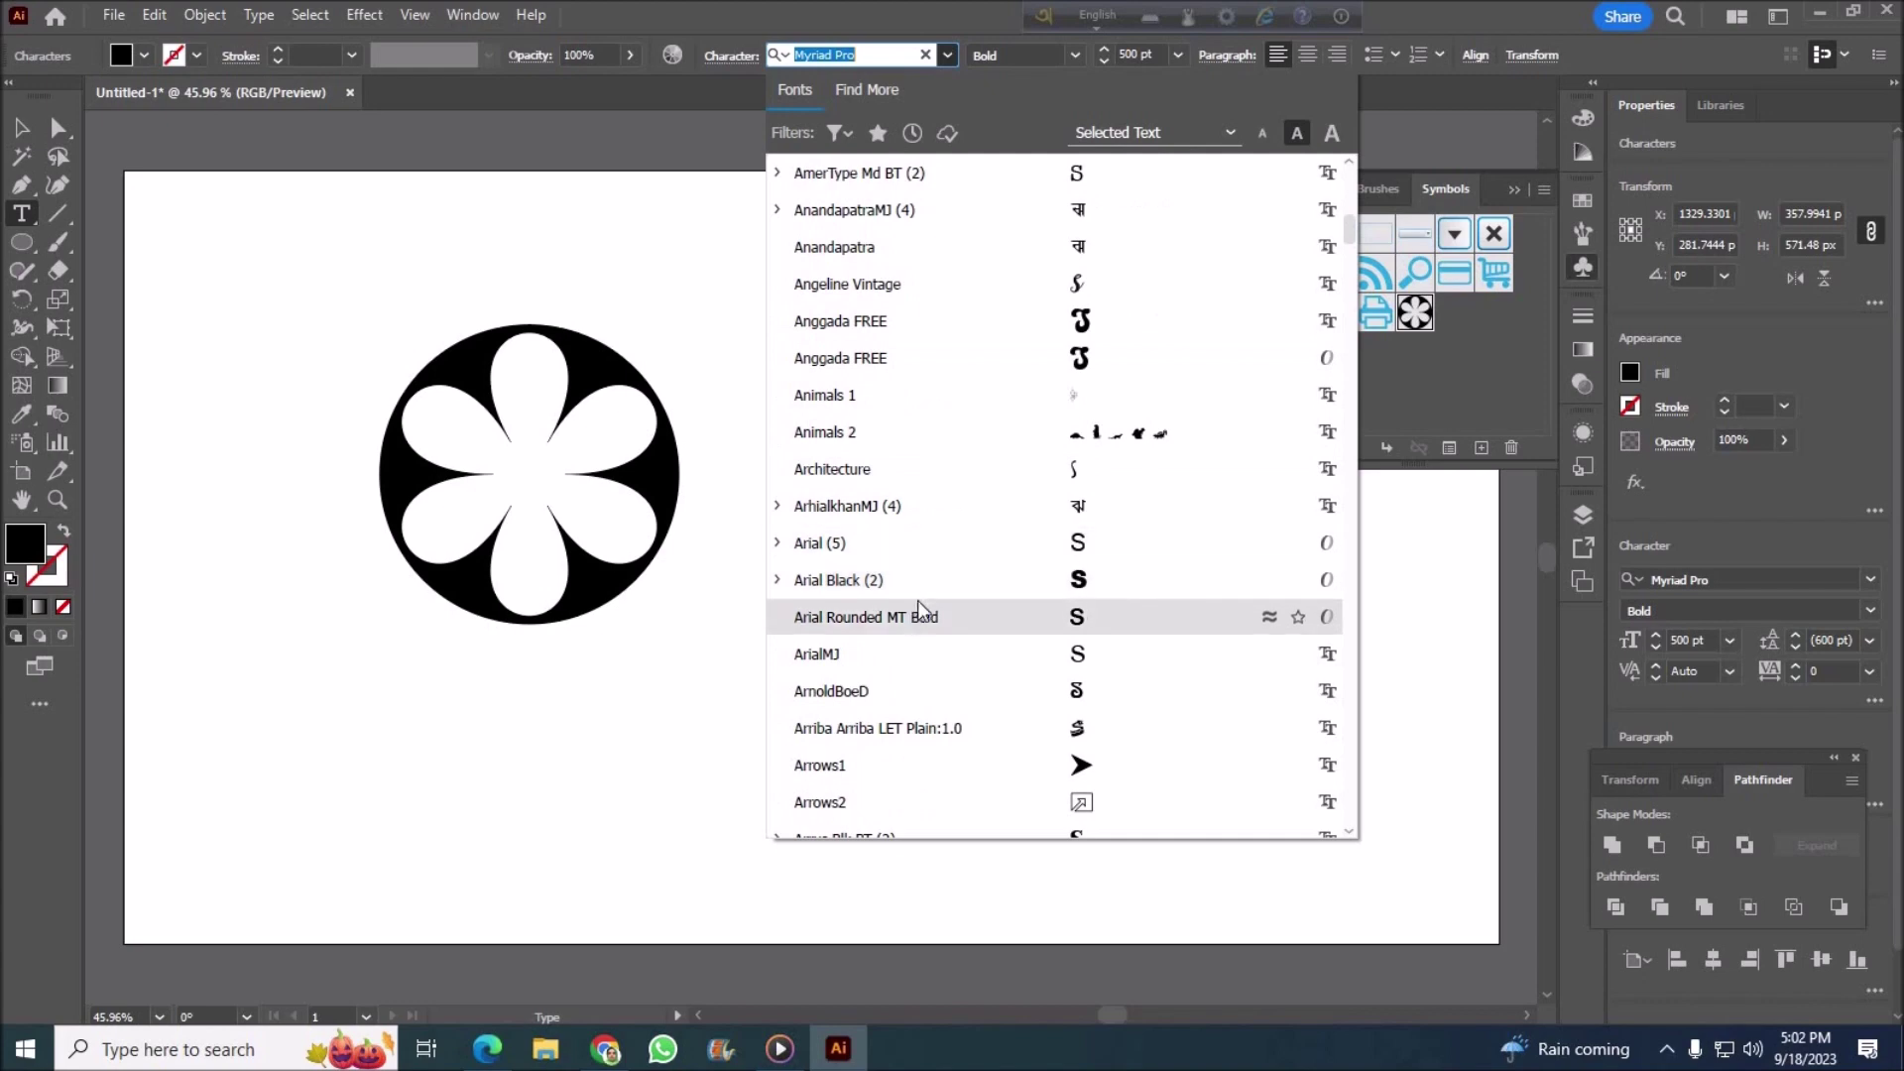
scroll(922, 619, up, 2)
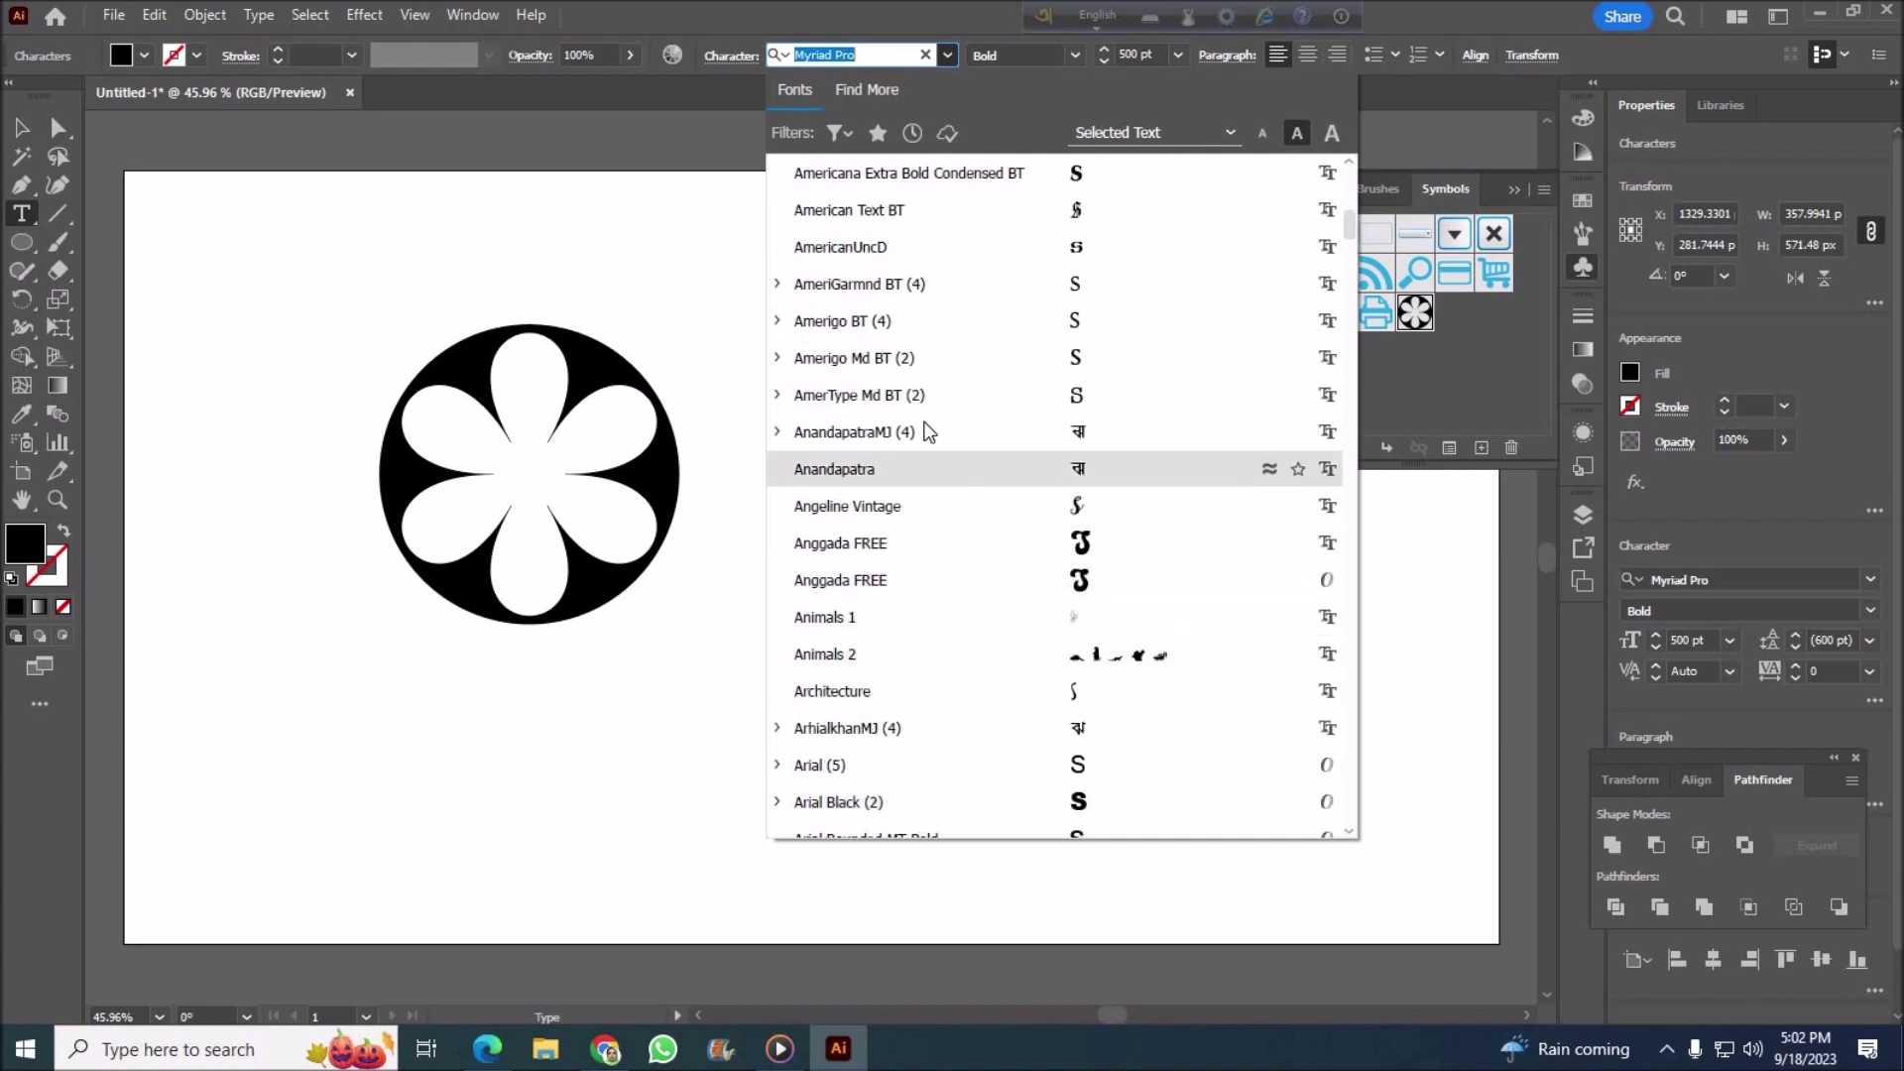
scroll(924, 466, up, 1)
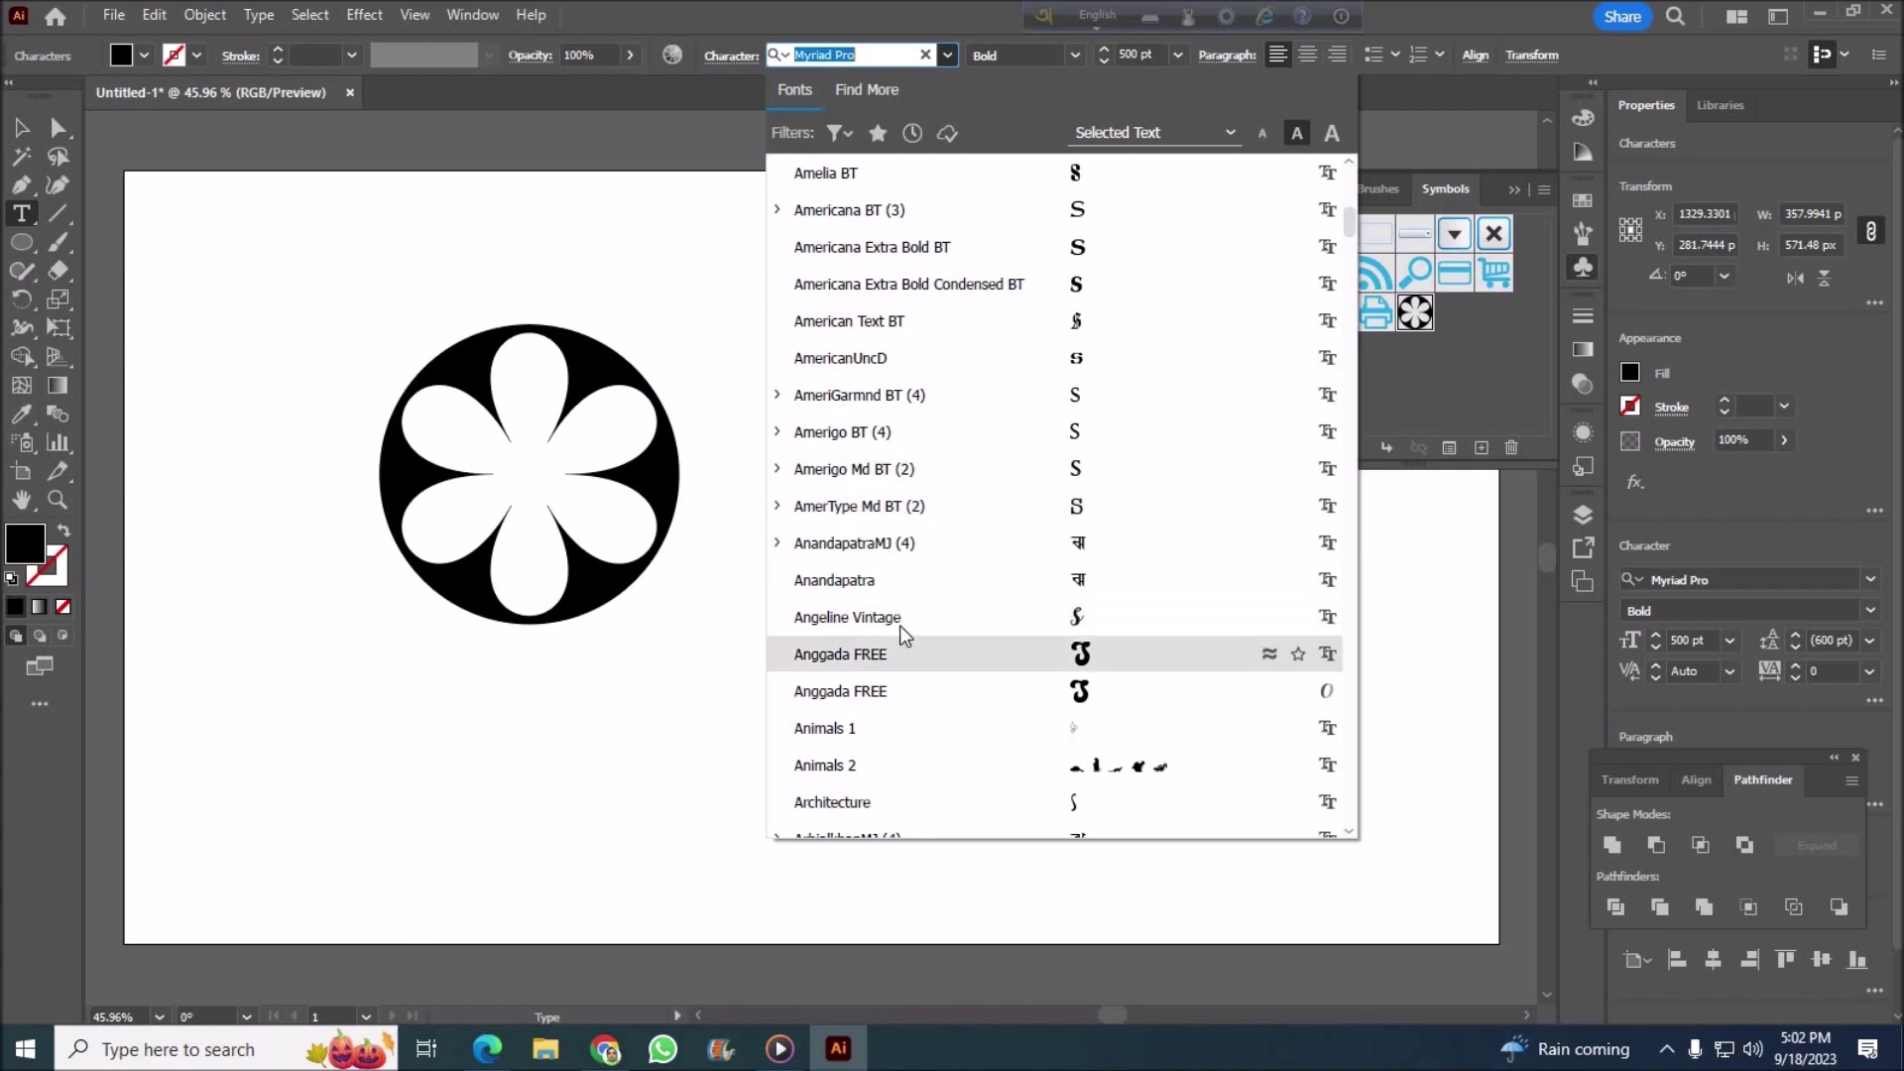
scroll(907, 674, down, 1)
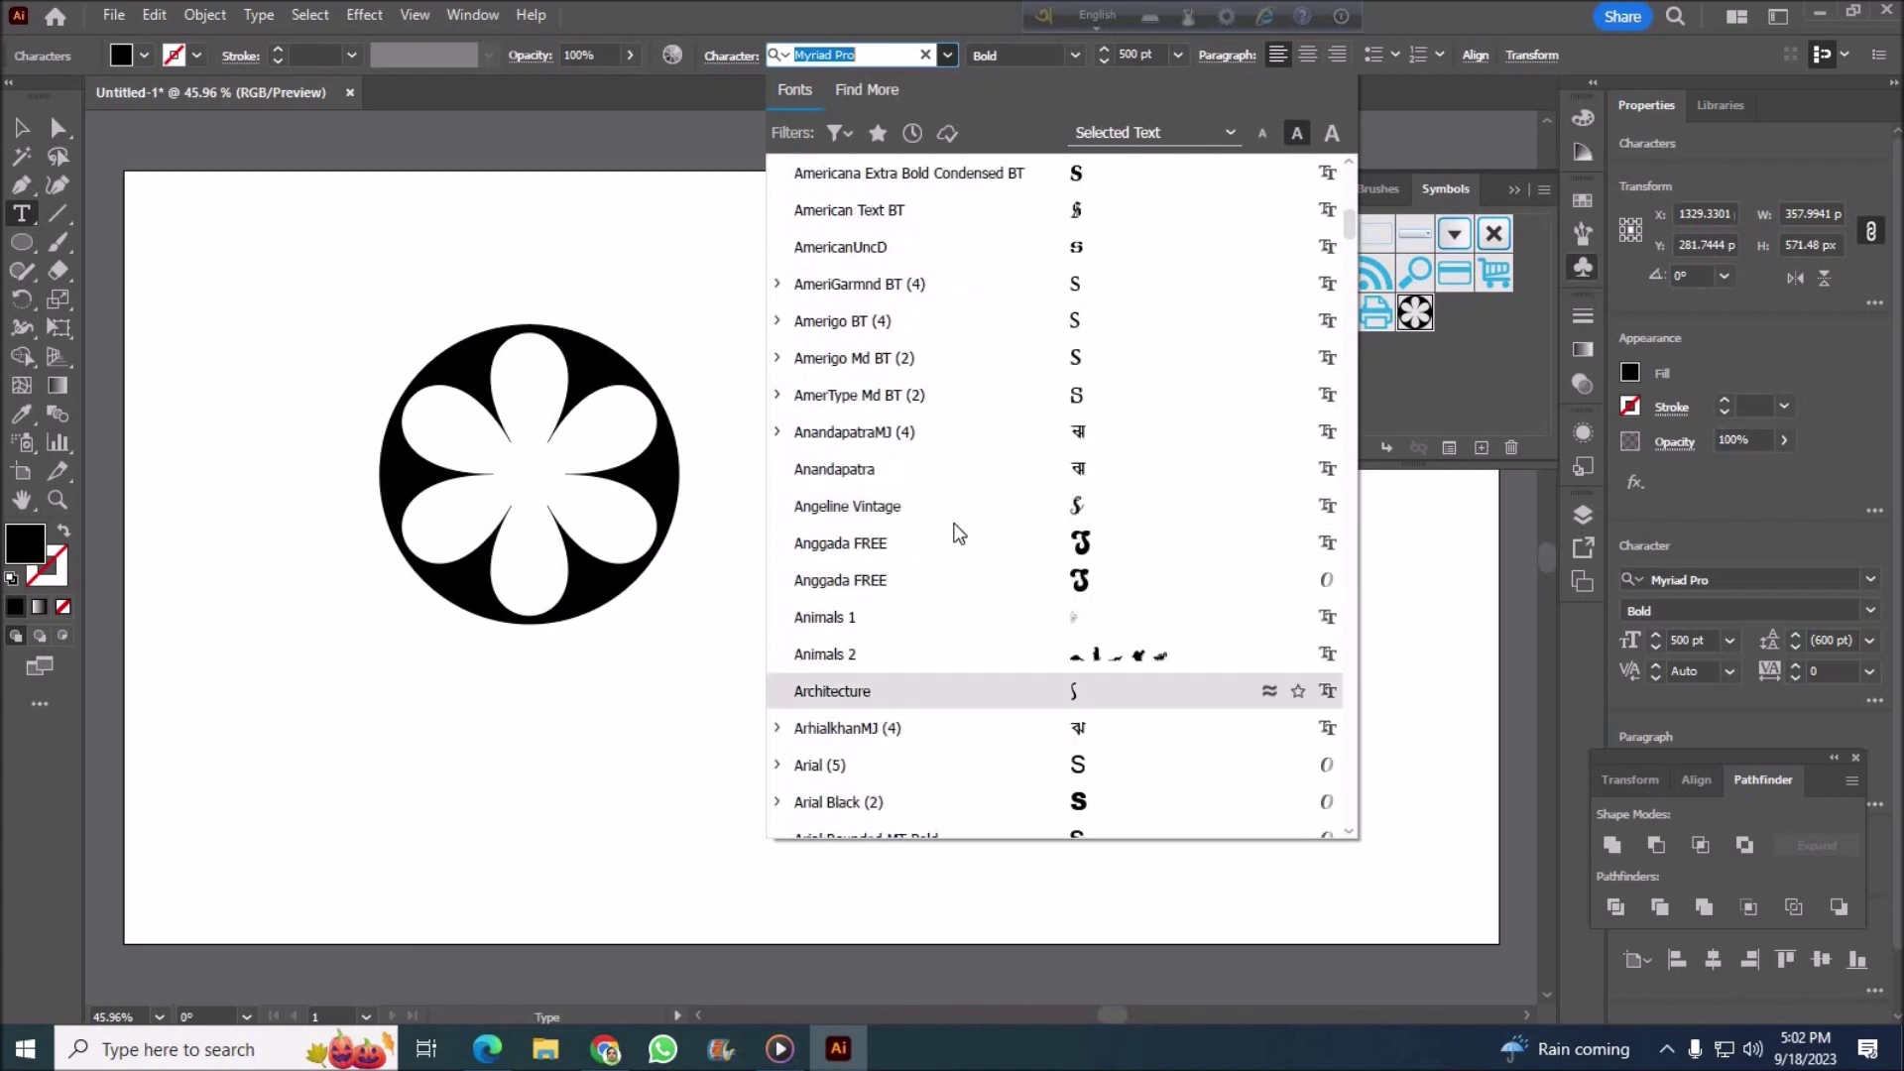
scroll(962, 555, up, 2)
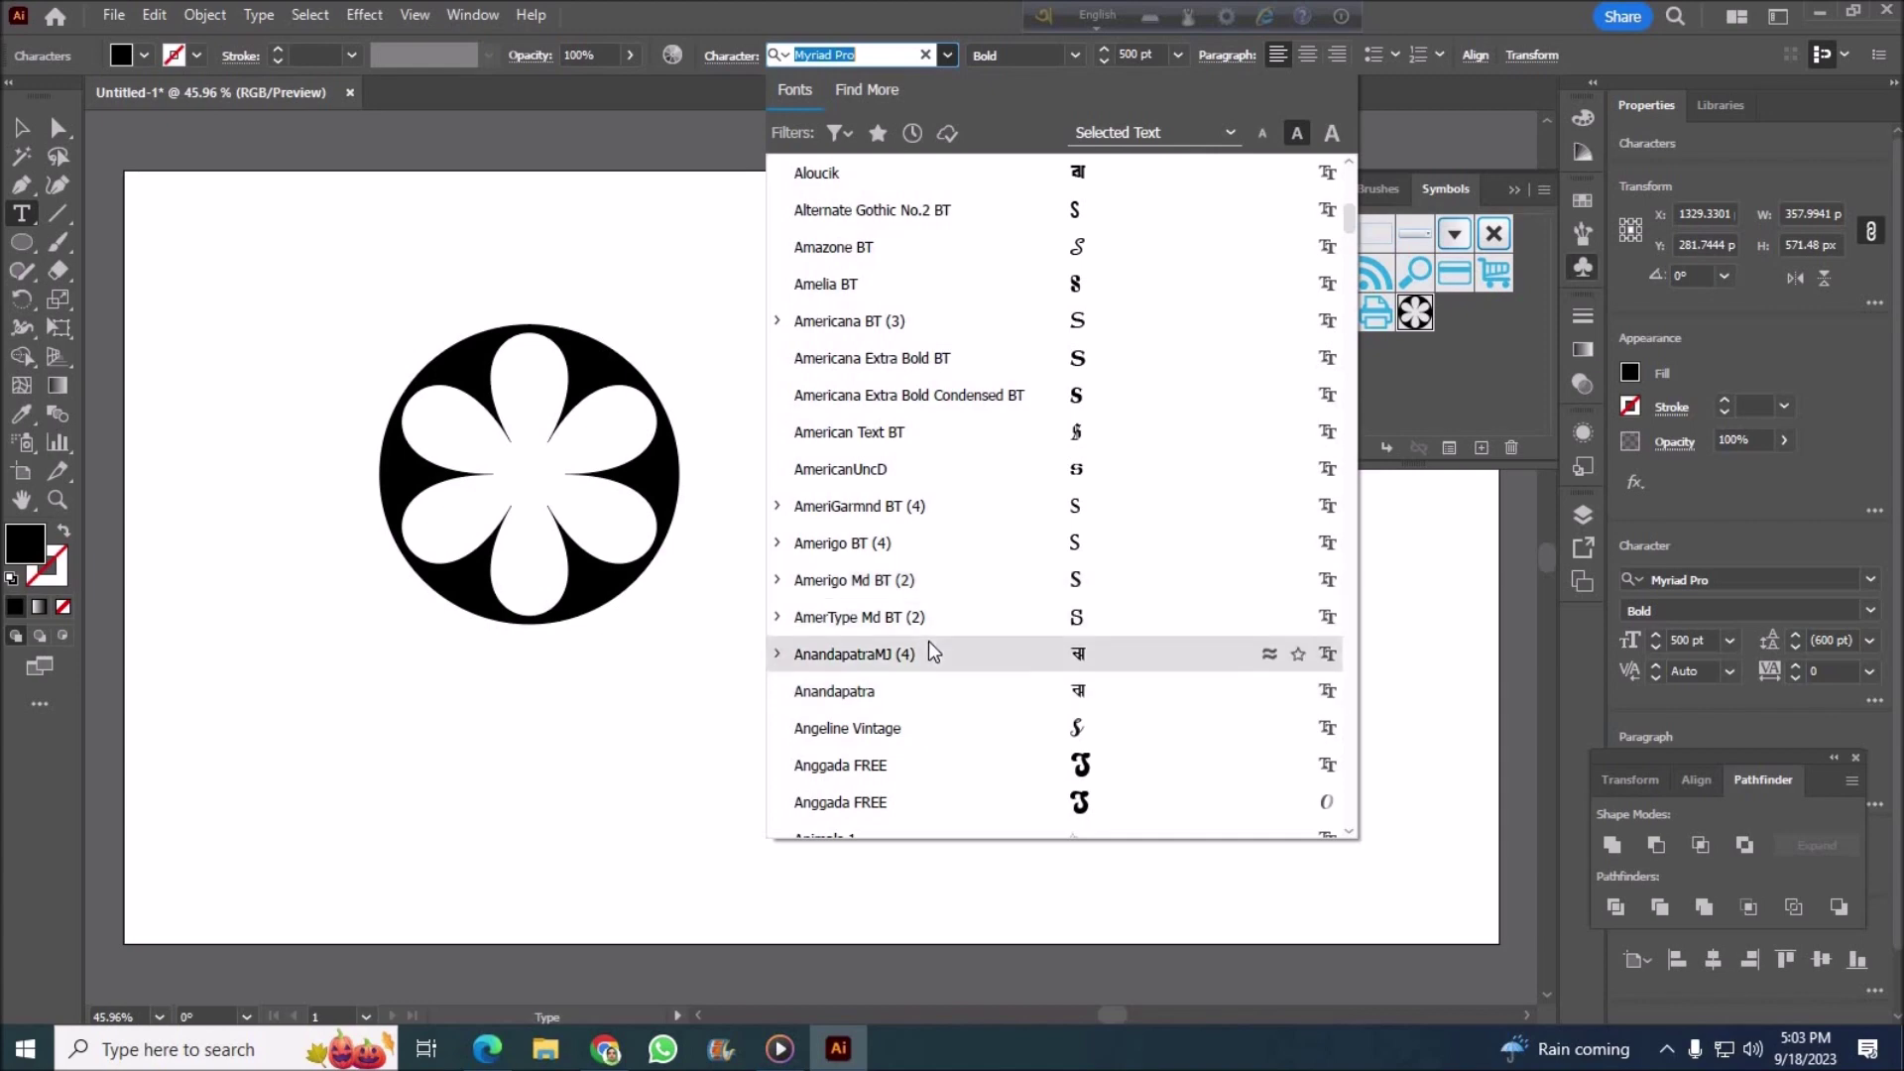
scroll(929, 643, down, 2)
scroll(907, 756, down, 2)
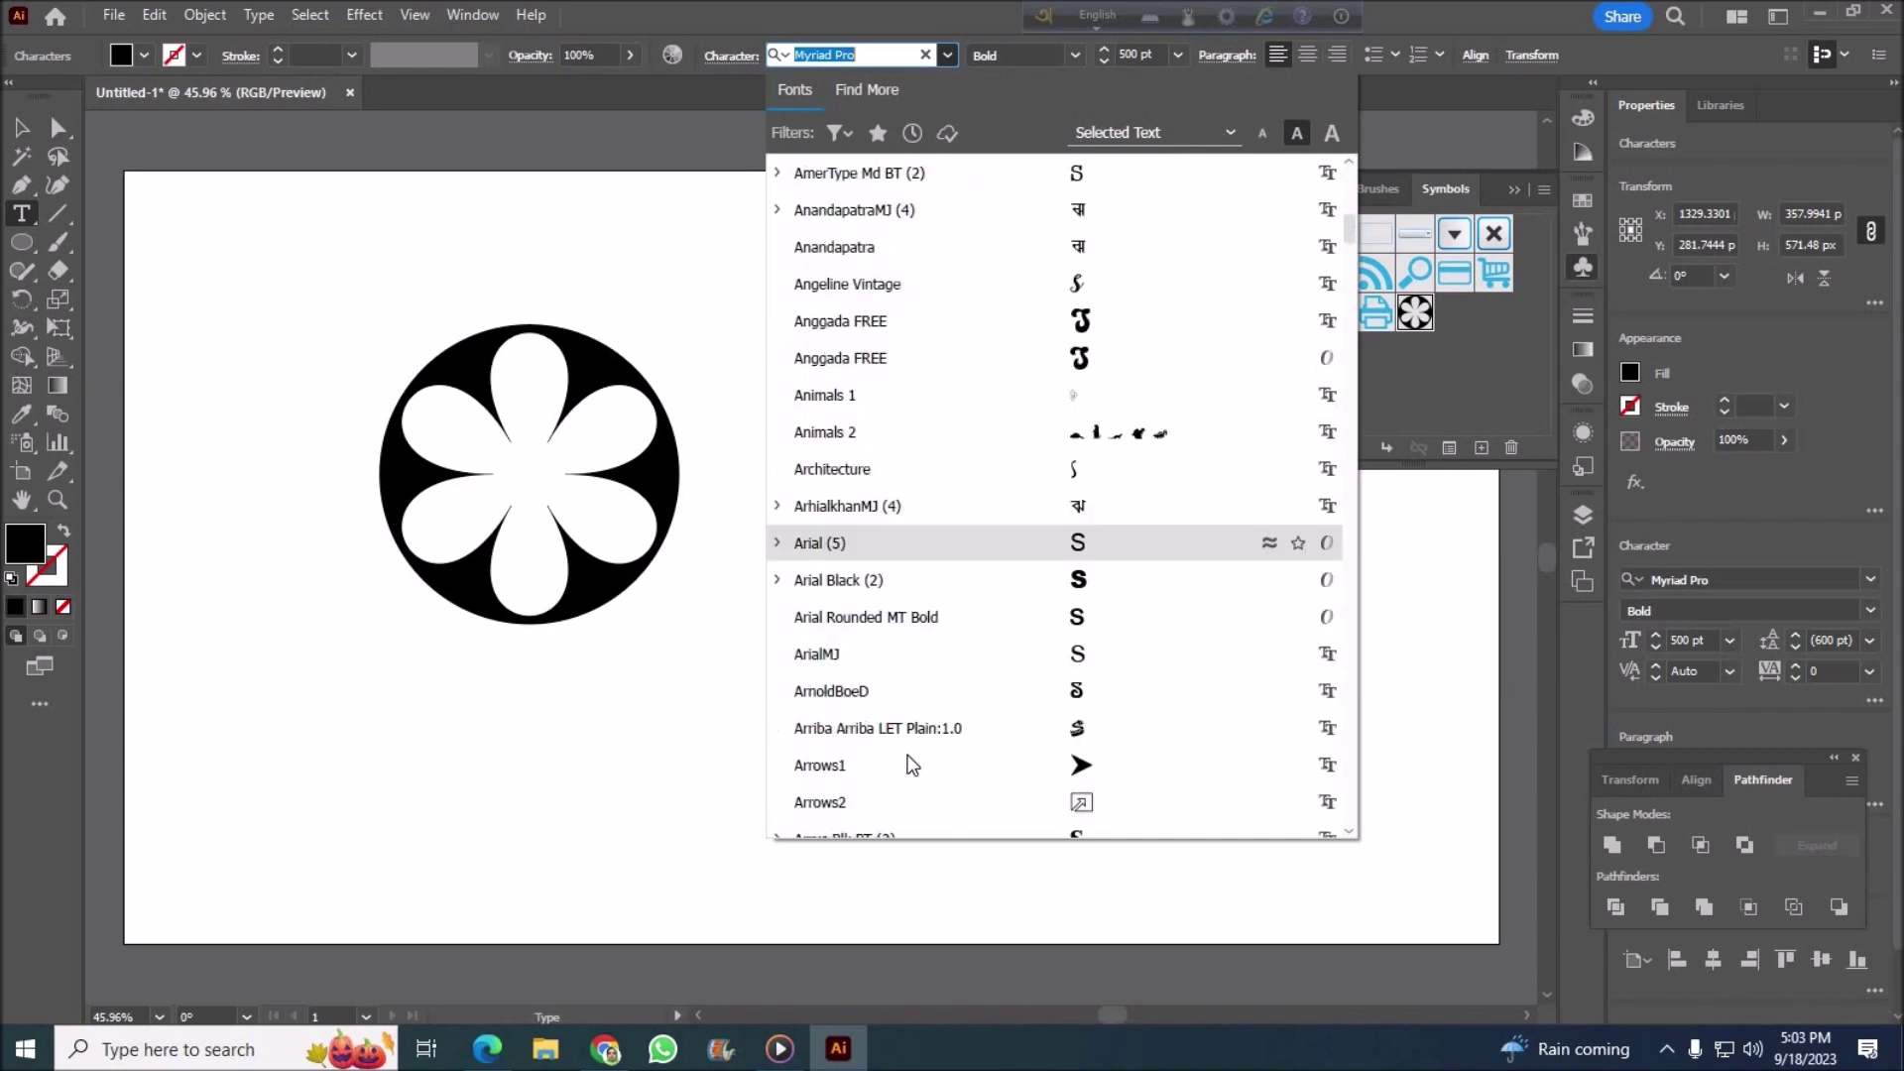
scroll(910, 760, down, 1)
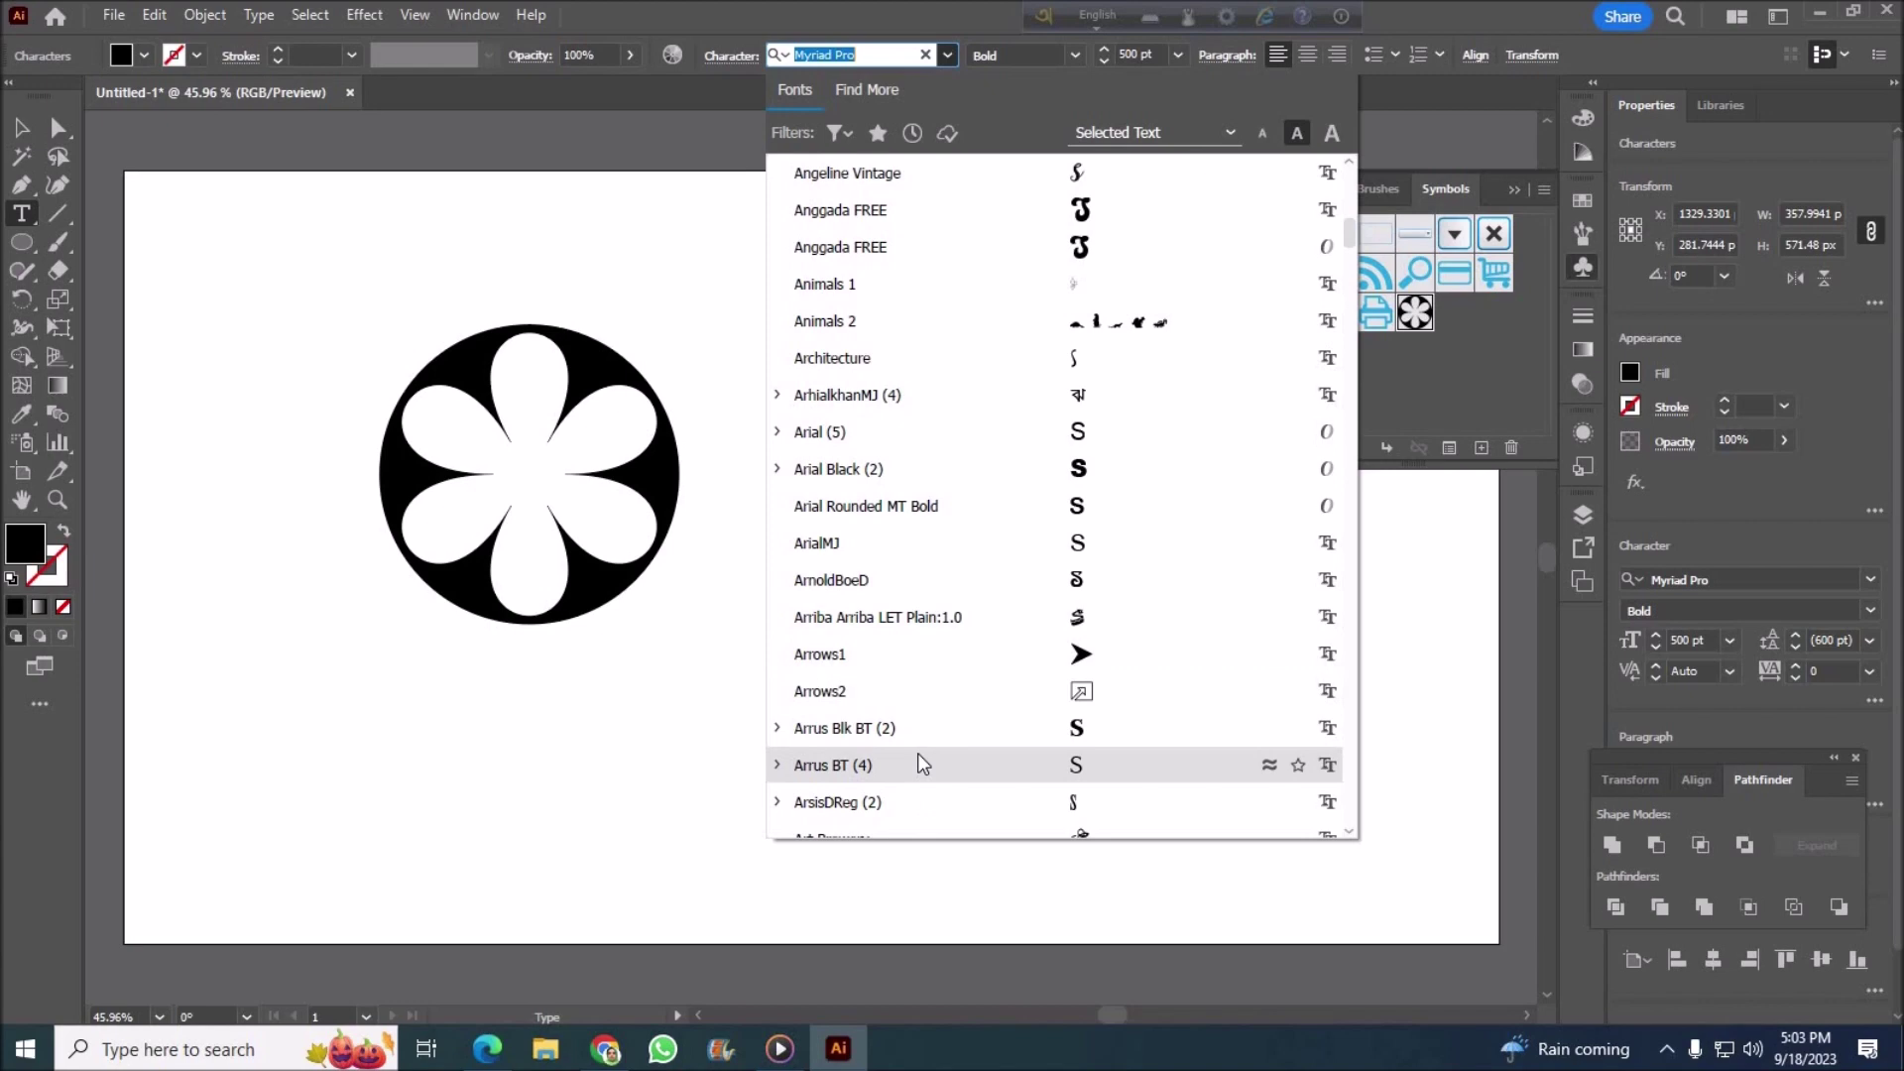
click(1021, 730)
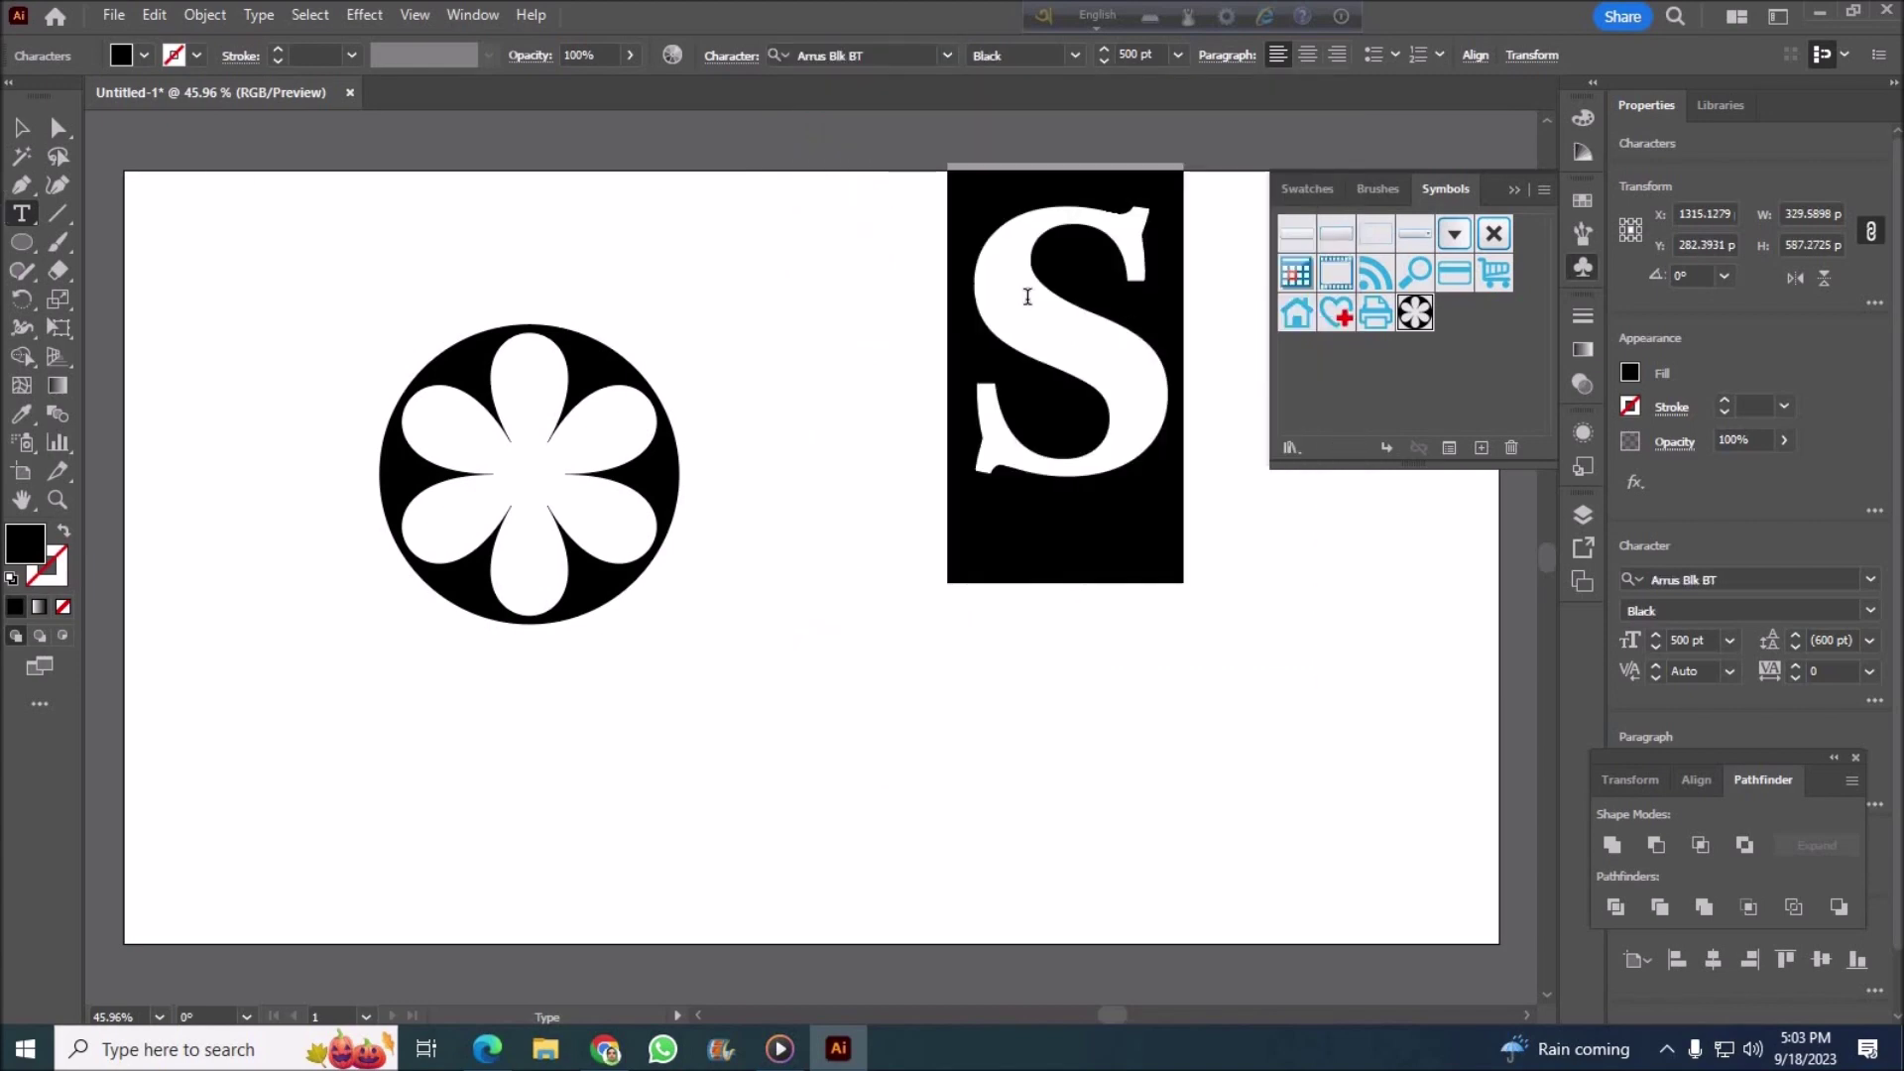
click(21, 127)
click(1059, 326)
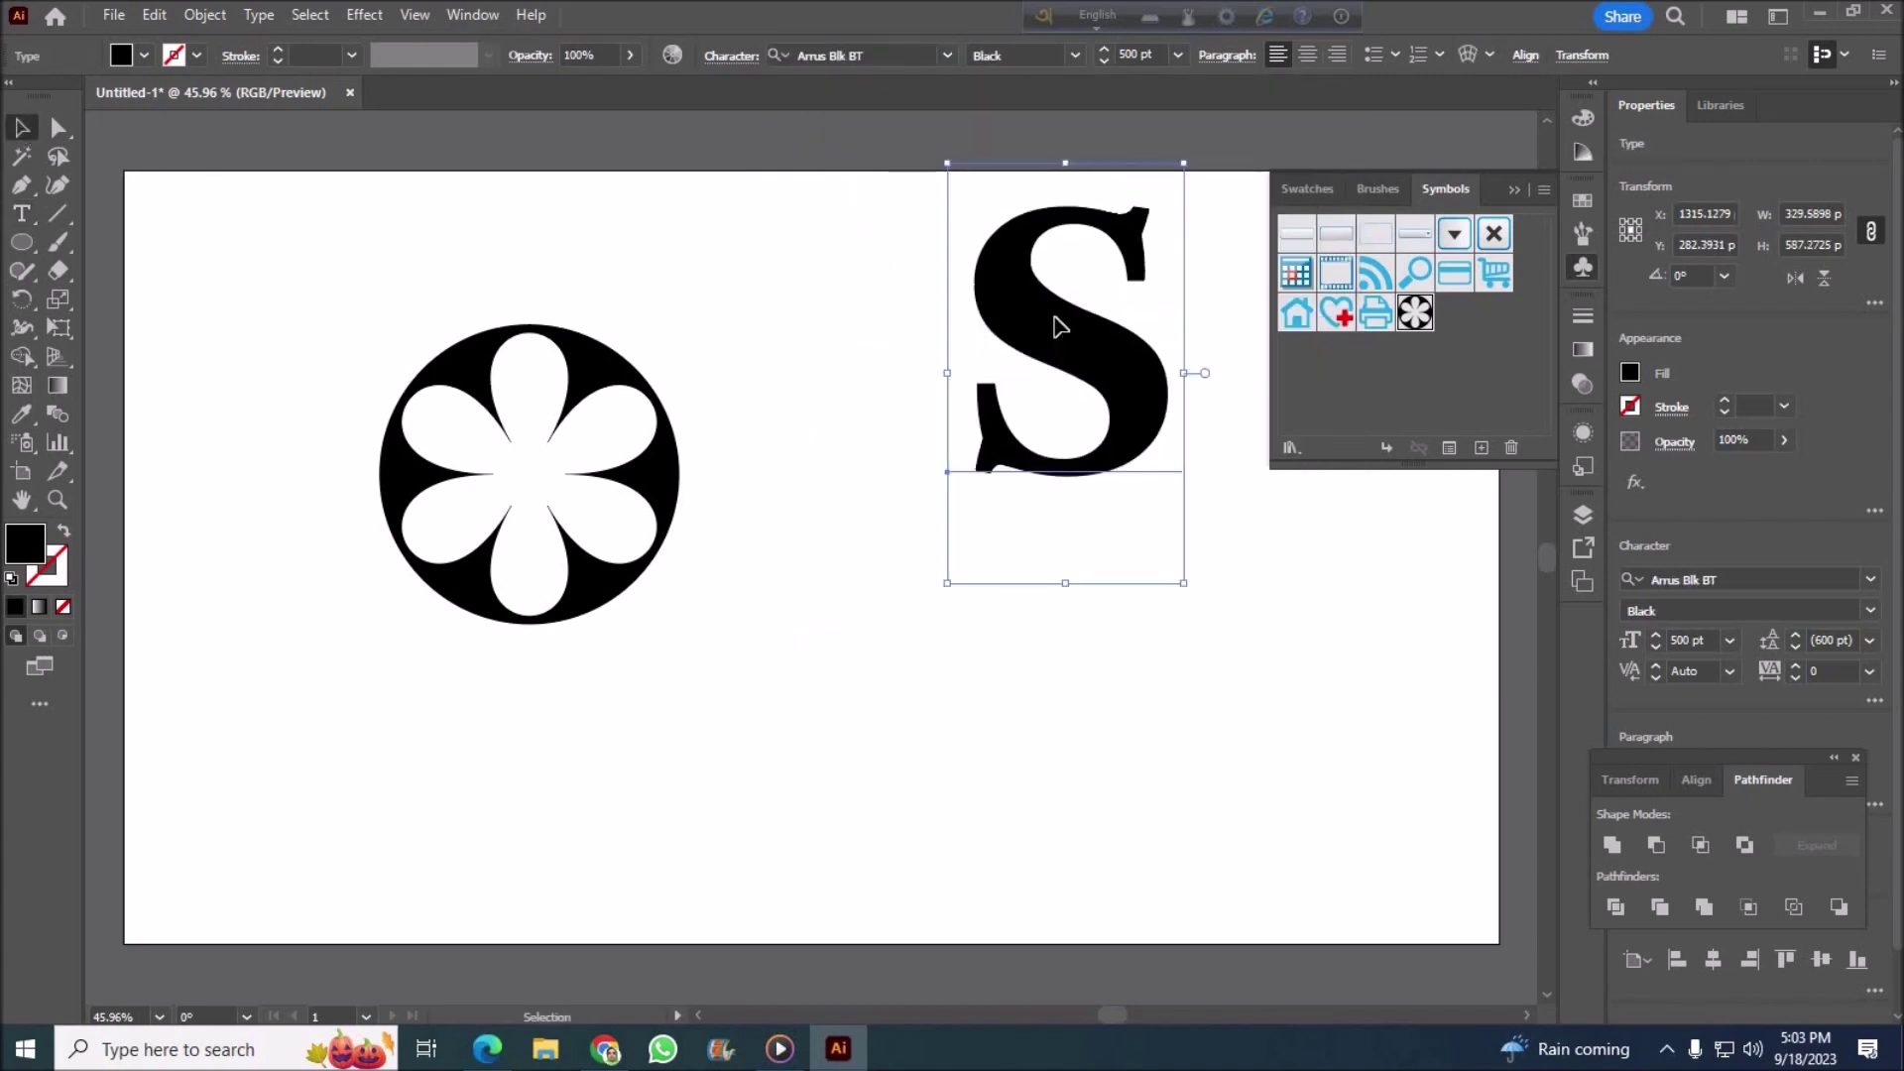
Step: Move the S down-left and scale it from its centre to about 1201 pt
drag(1094, 555, 984, 721)
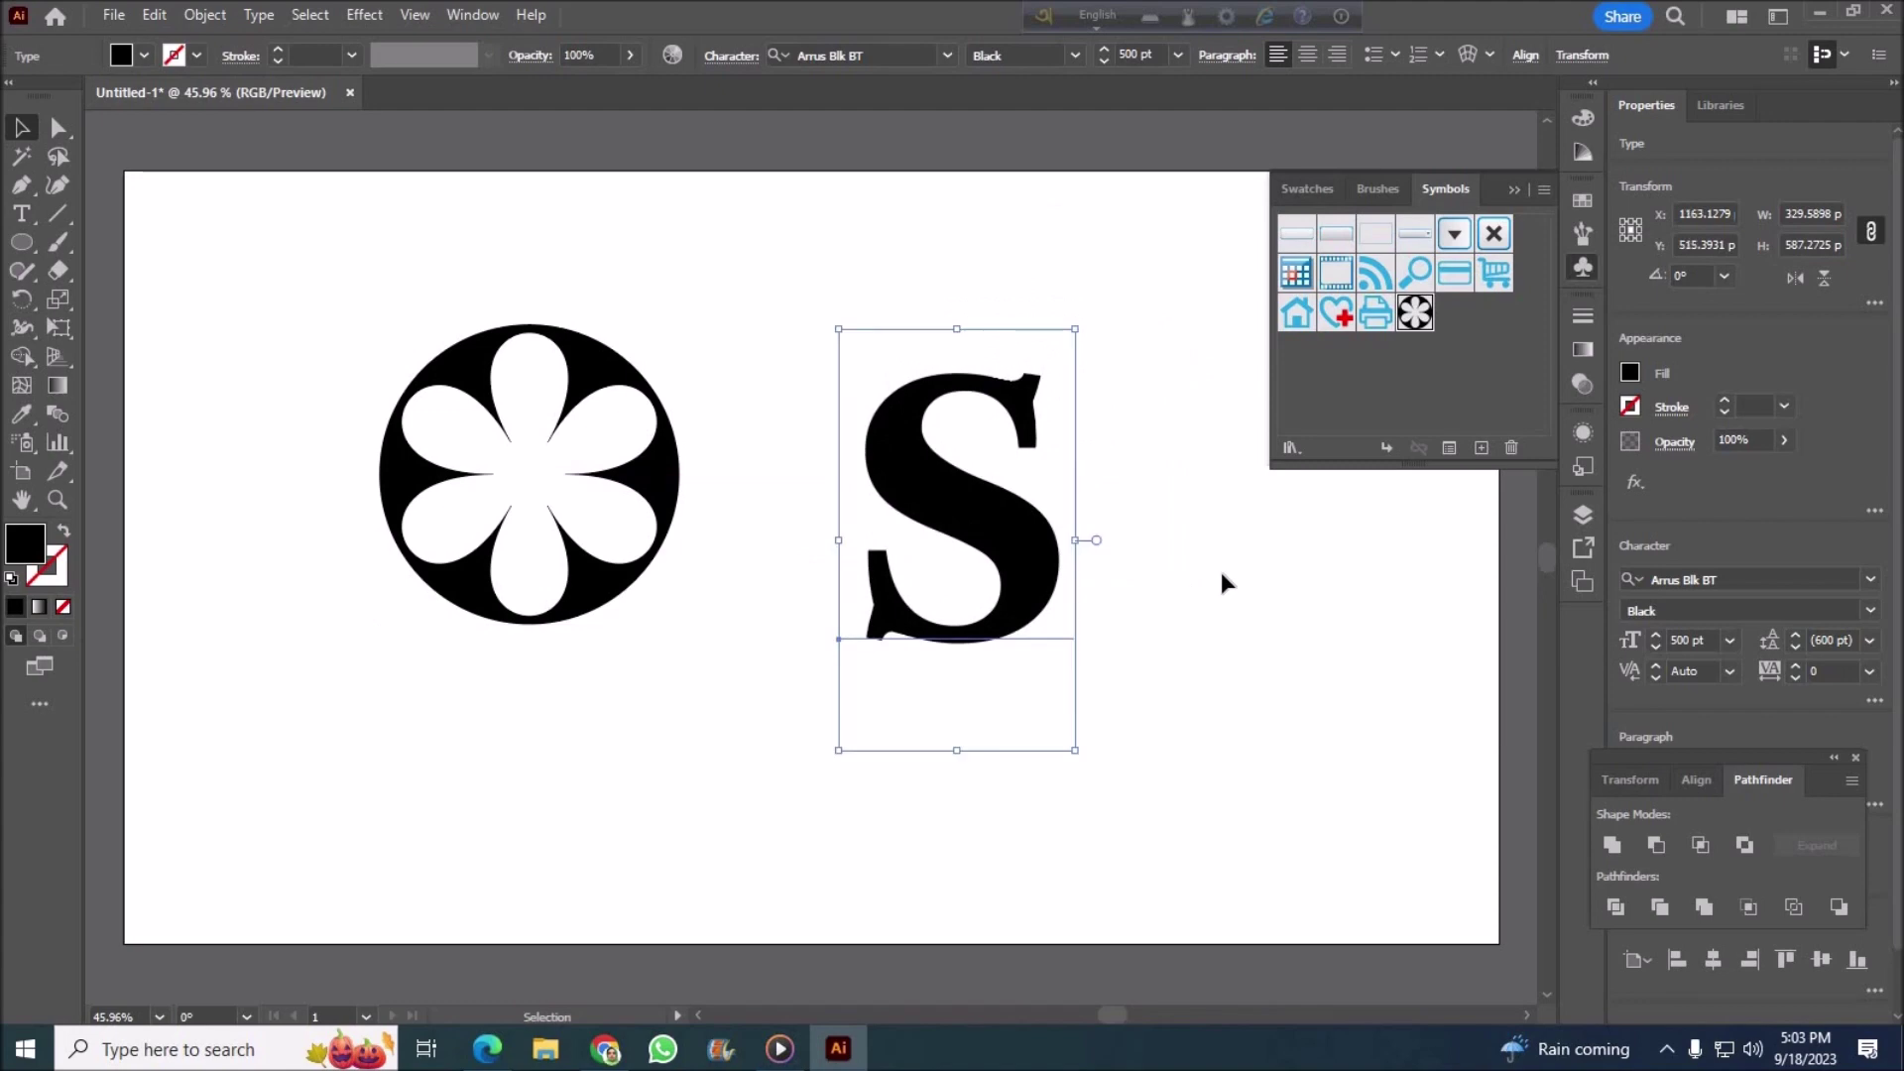
drag(1165, 866, 1179, 932)
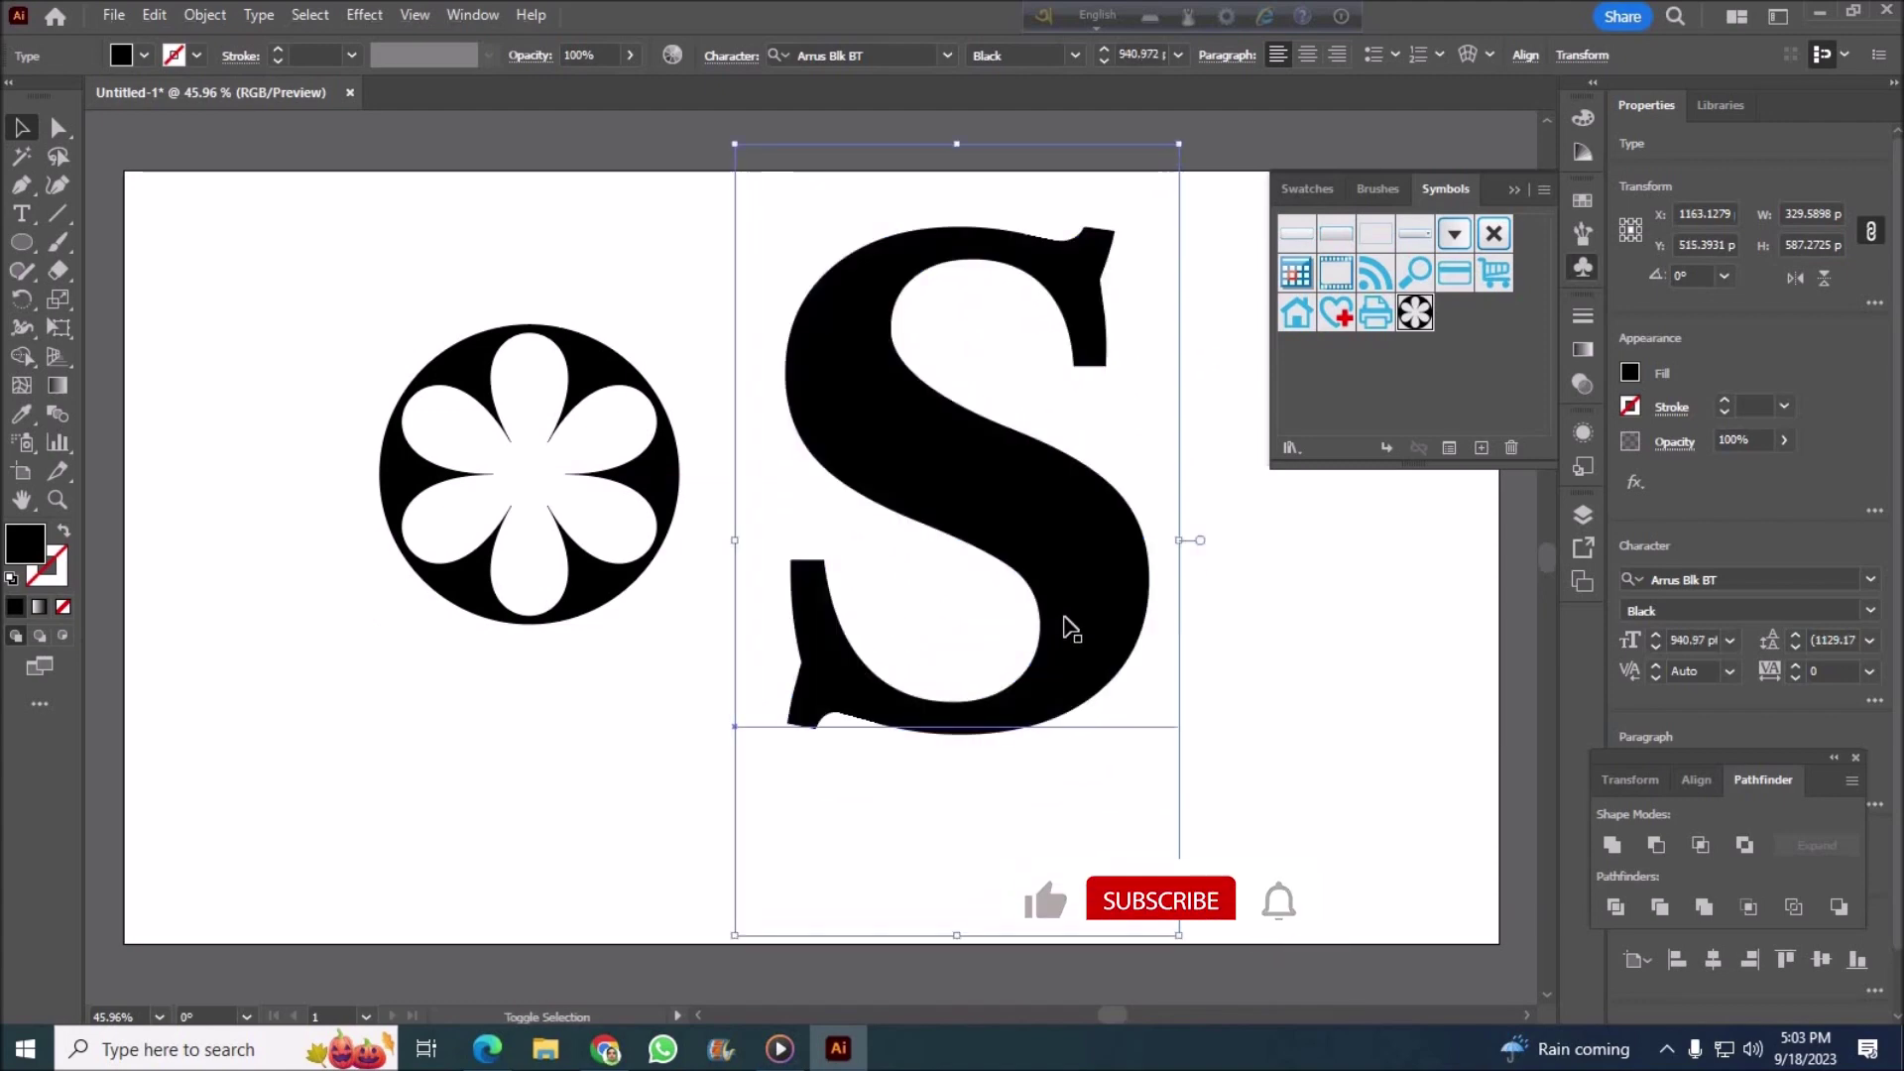
key(ctrl+shift+a)
click(992, 595)
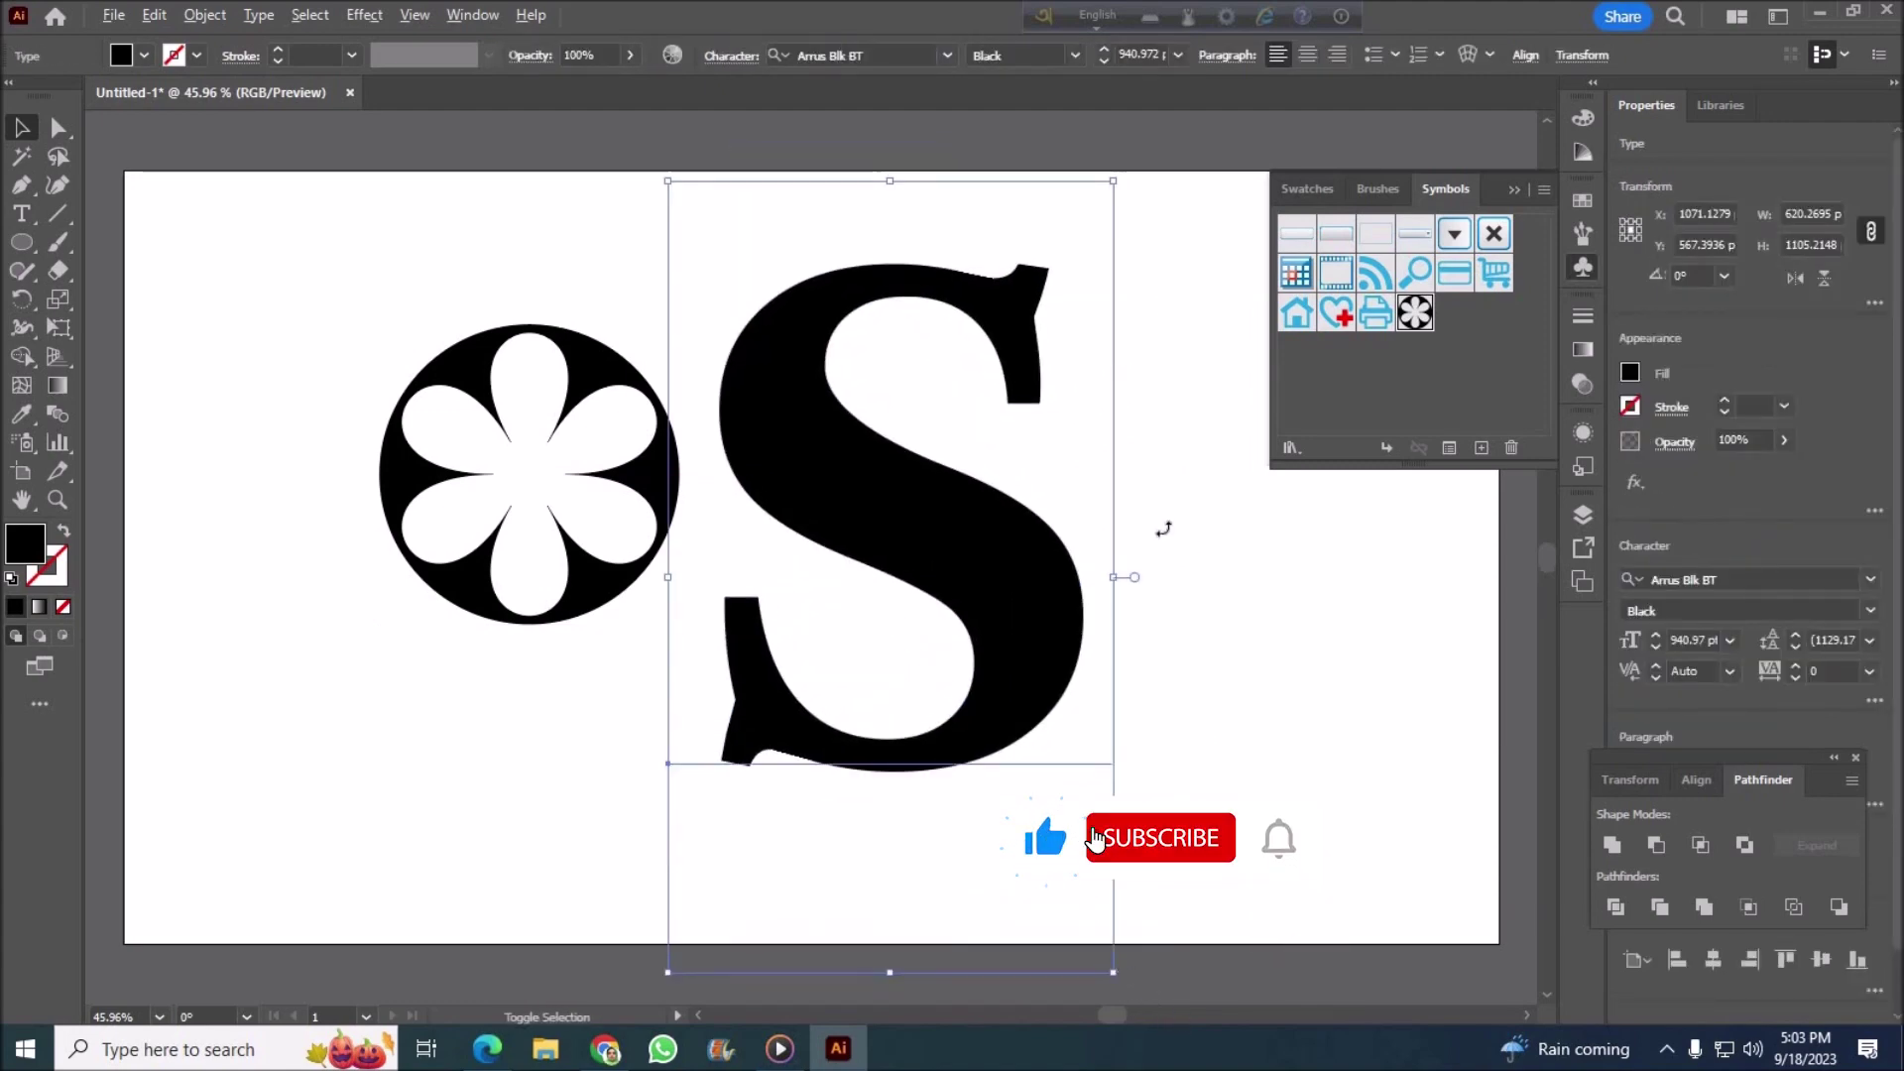
drag(1160, 526, 1194, 527)
scroll(916, 408, down, 3)
drag(916, 408, 1040, 458)
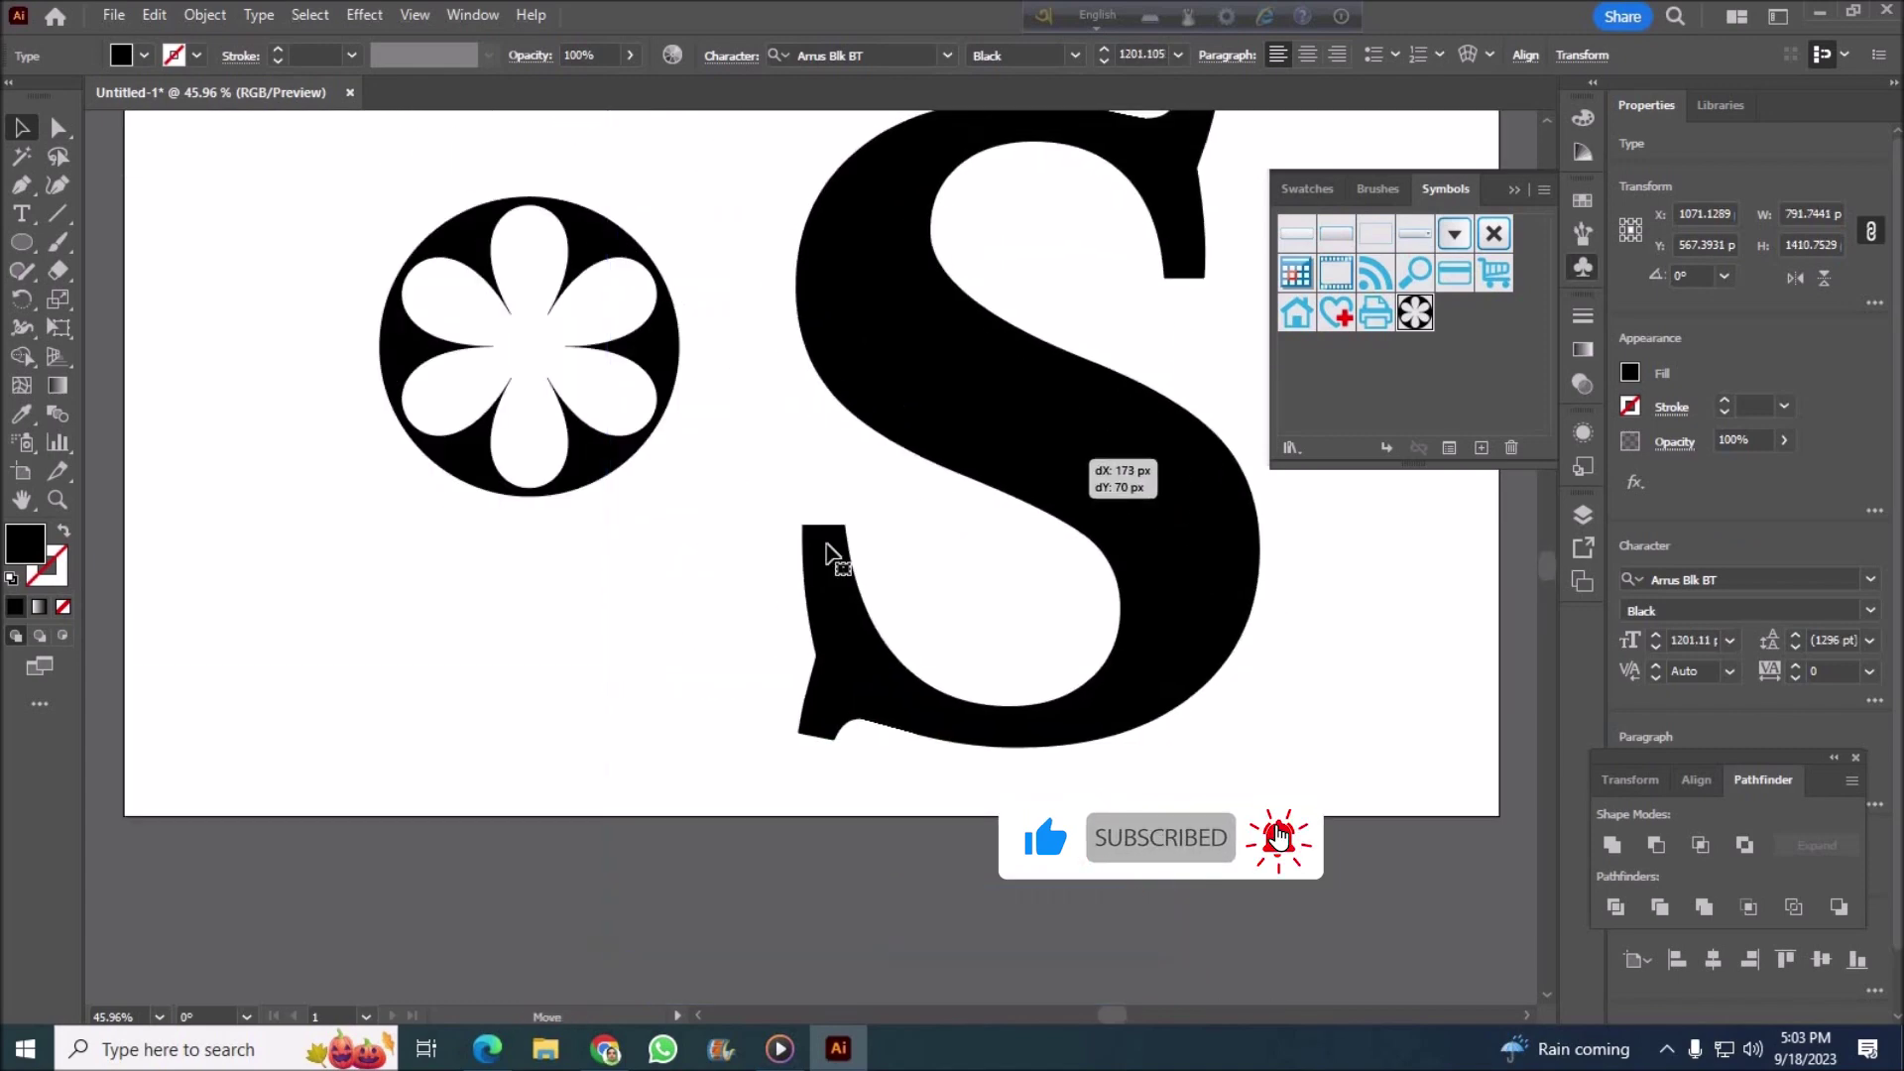
scroll(635, 609, up, 3)
click(476, 443)
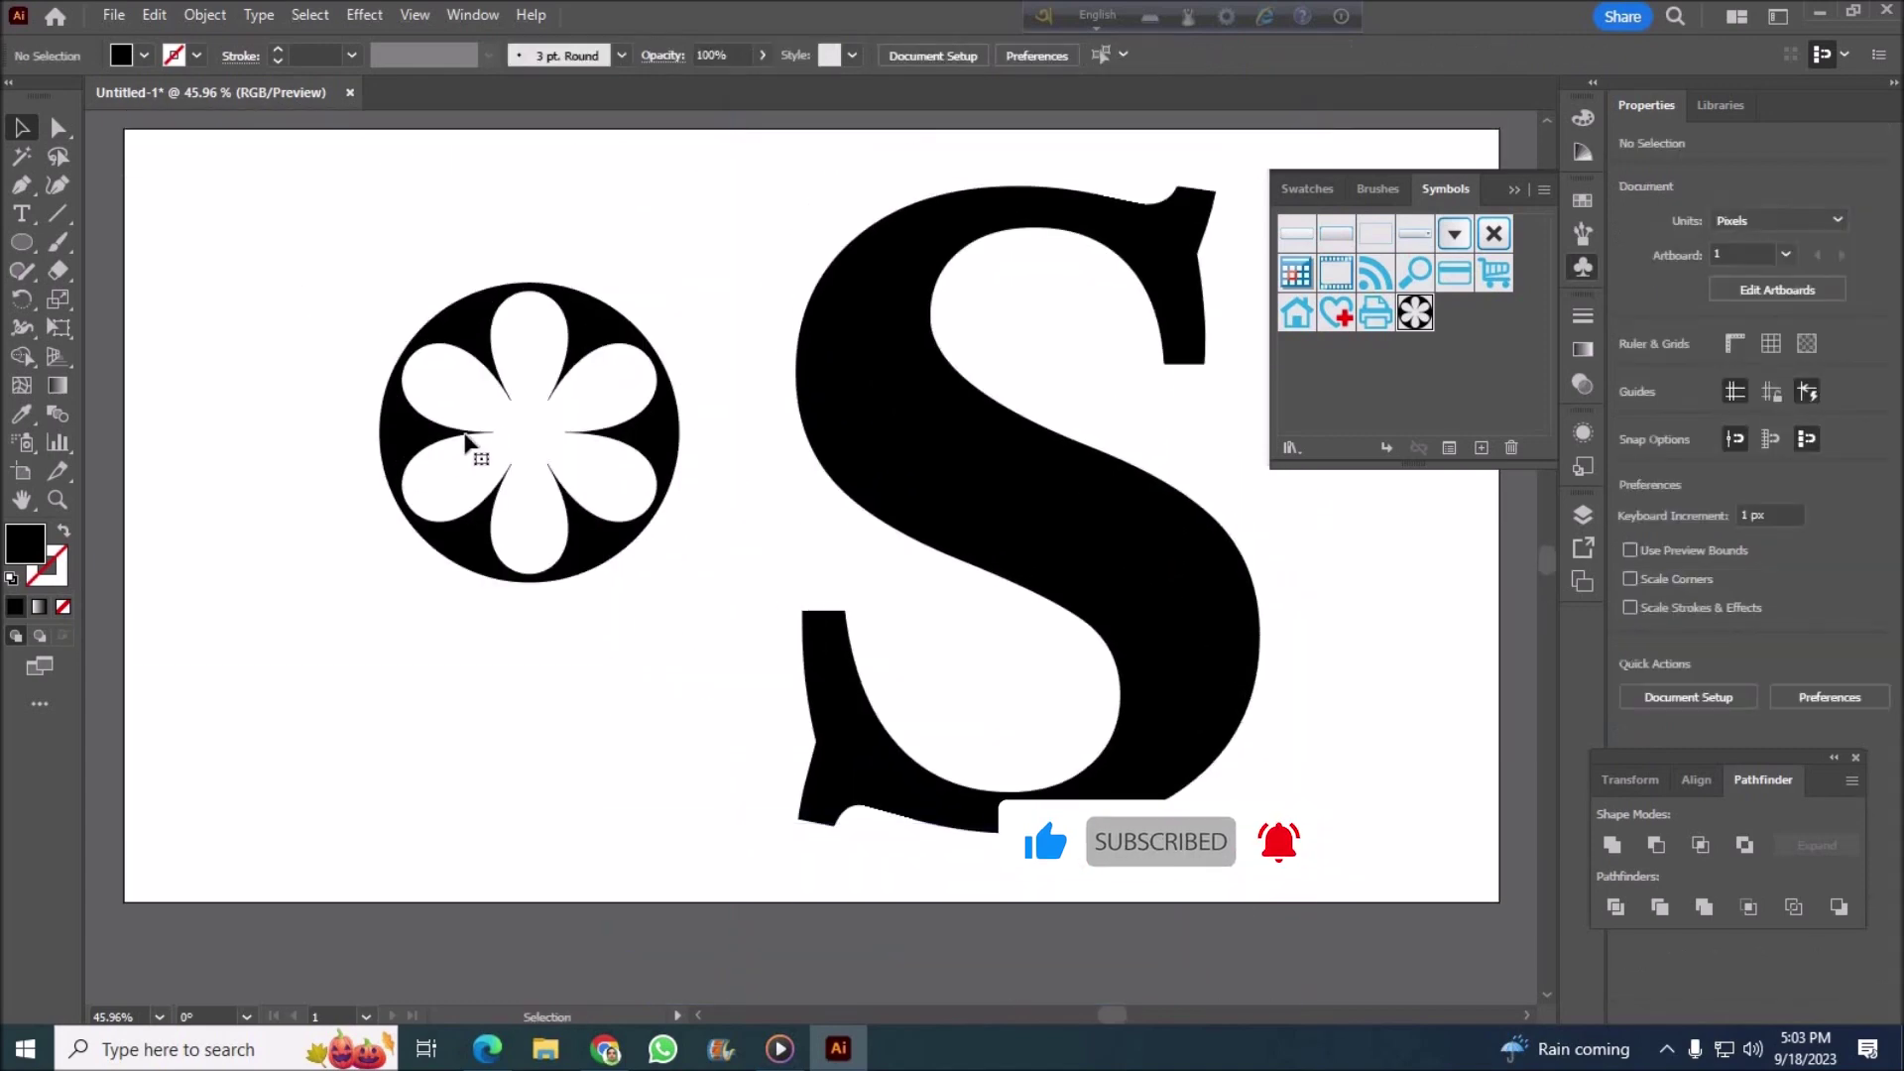
Step: Move the flower symbol toward the left edge and shift the S beside it
click(297, 422)
click(461, 383)
click(320, 337)
click(420, 367)
click(211, 301)
click(432, 369)
drag(492, 307, 284, 281)
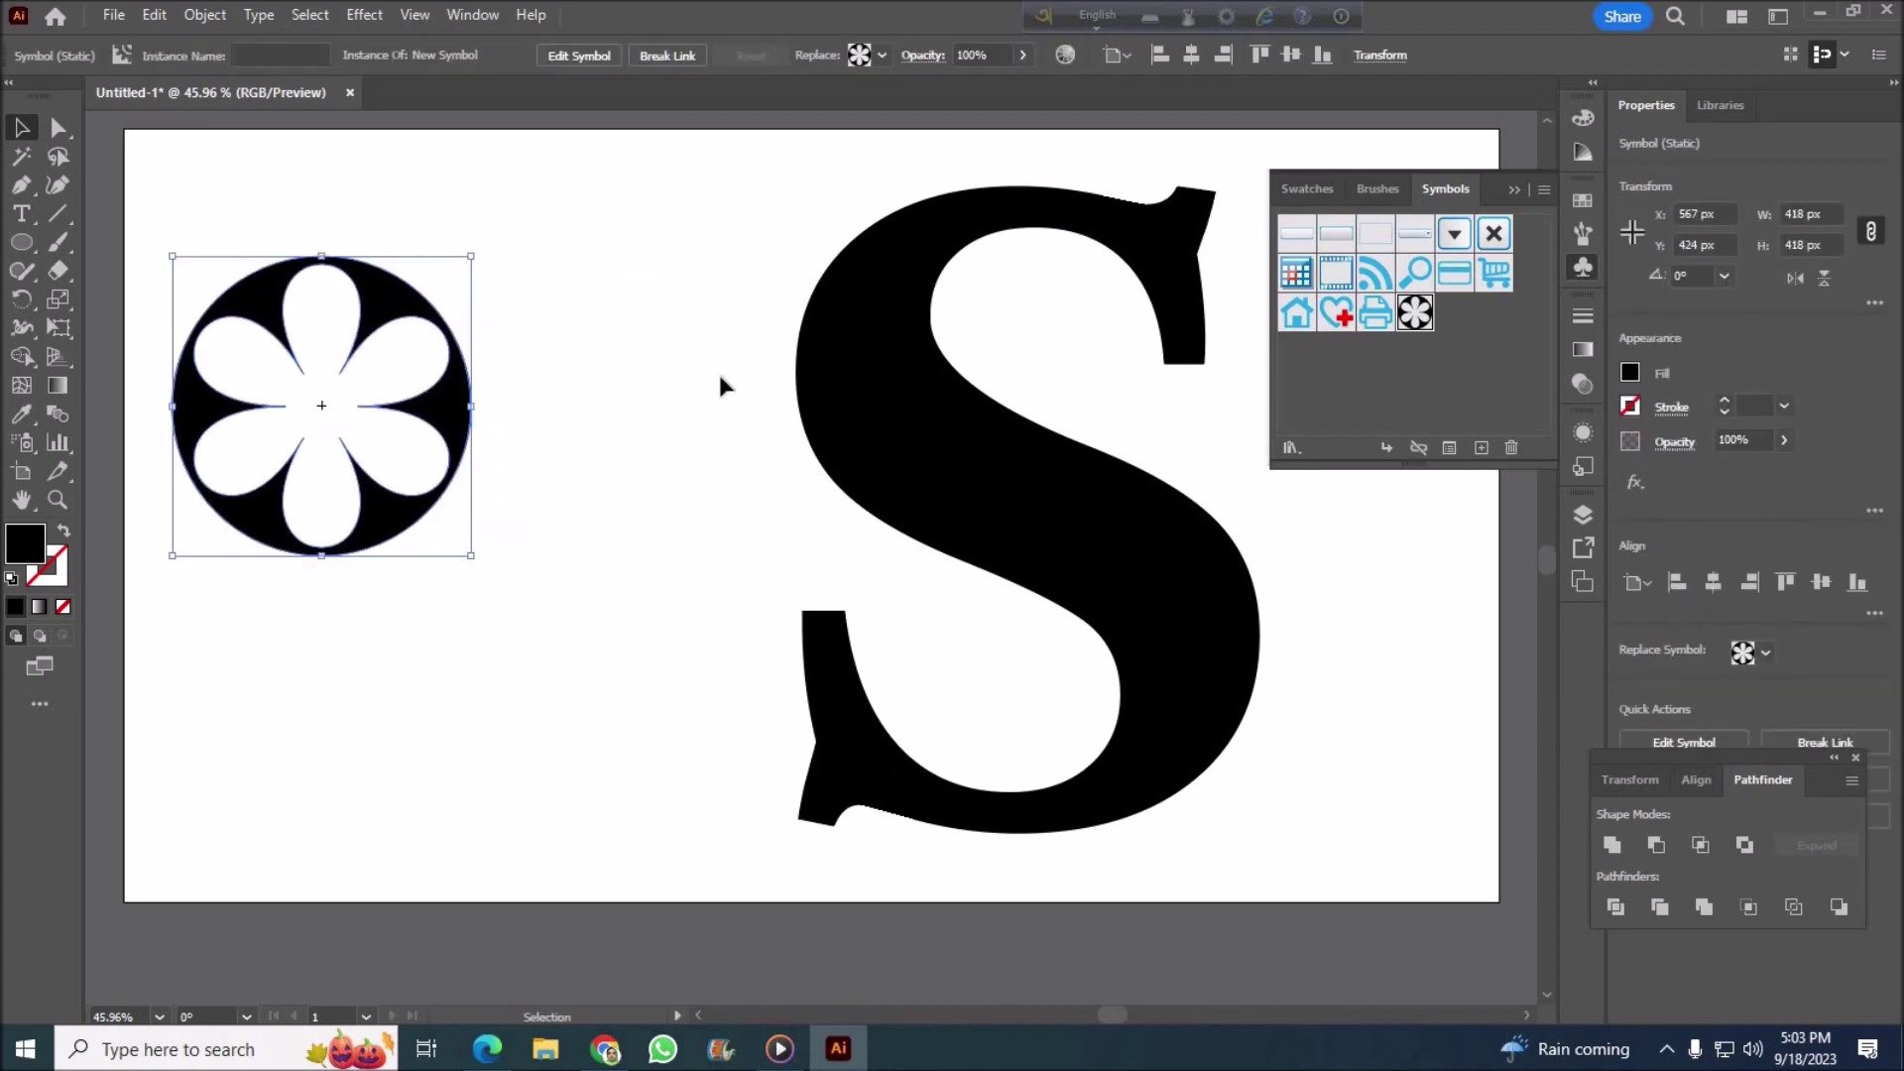
drag(908, 371, 694, 347)
click(1235, 585)
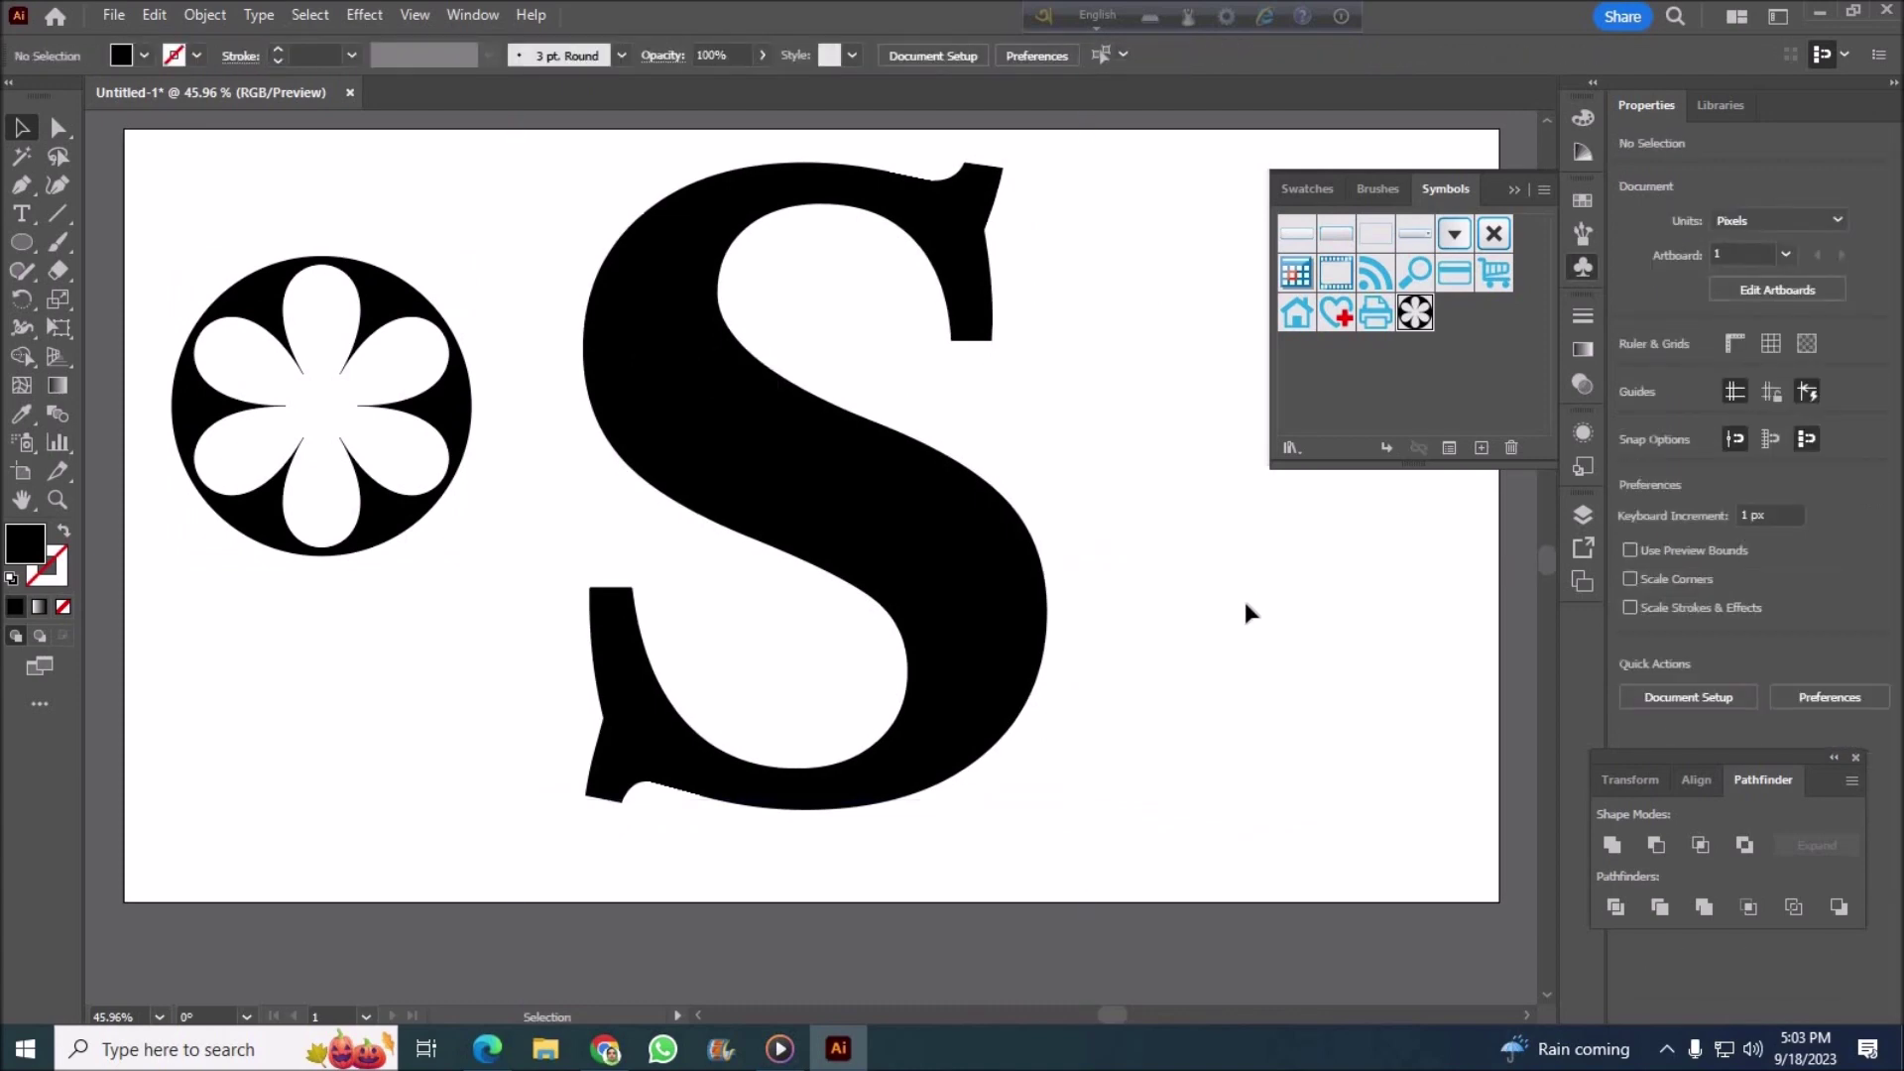
click(1041, 625)
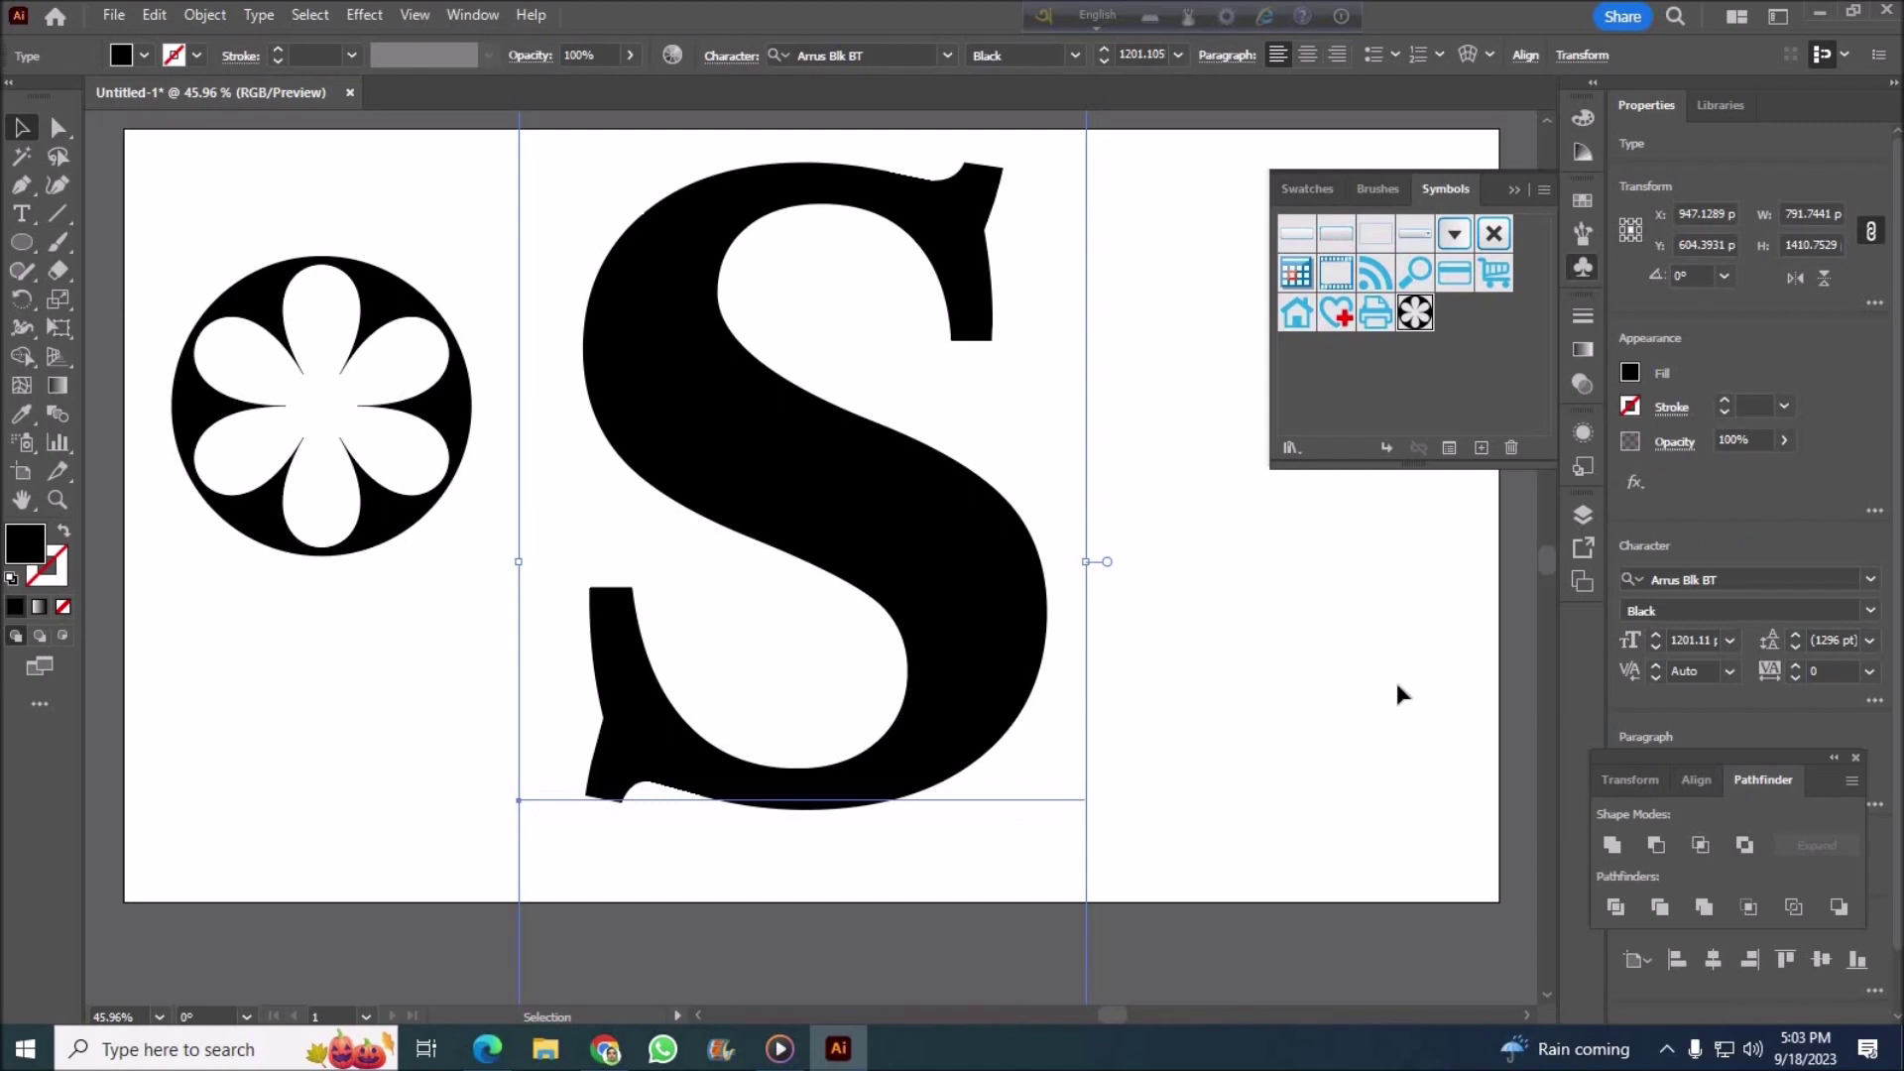
Step: Convert the S to outlines and ungroup it into a compound path
right_click(854, 680)
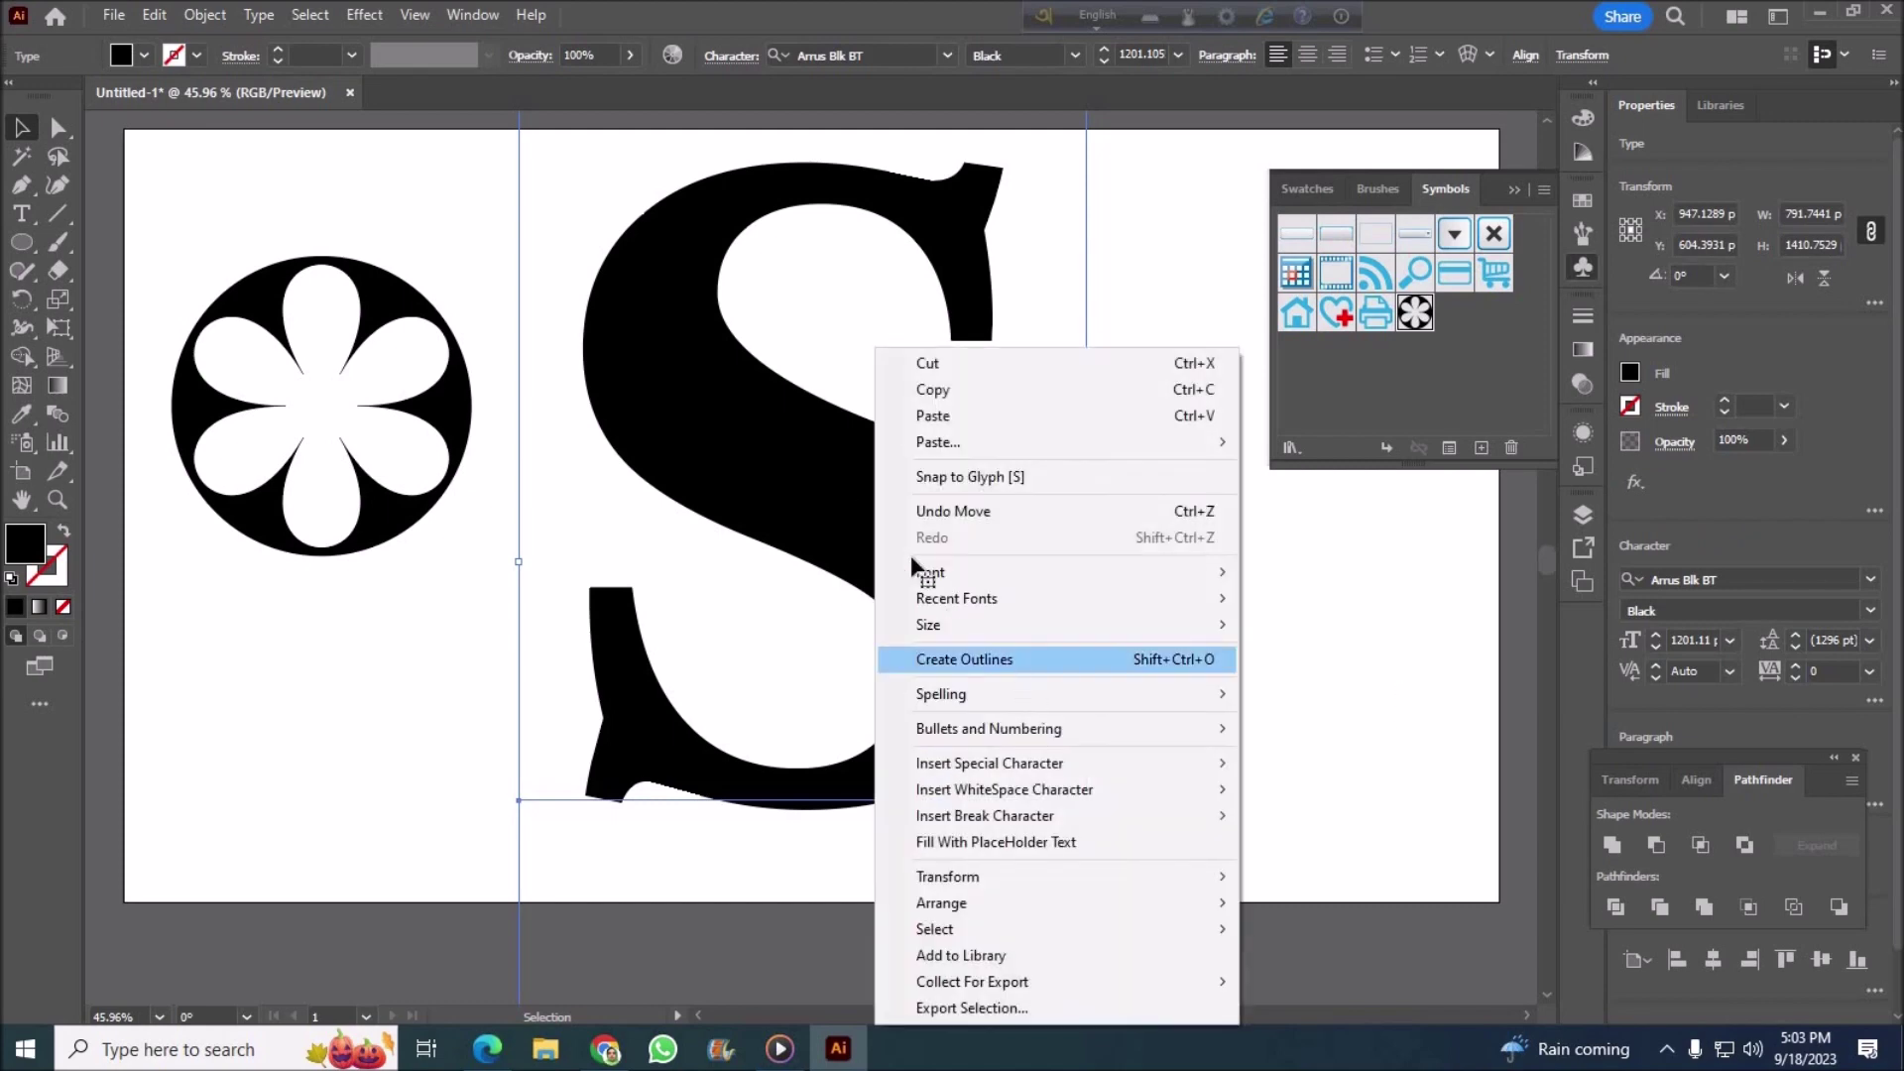
click(913, 557)
right_click(913, 558)
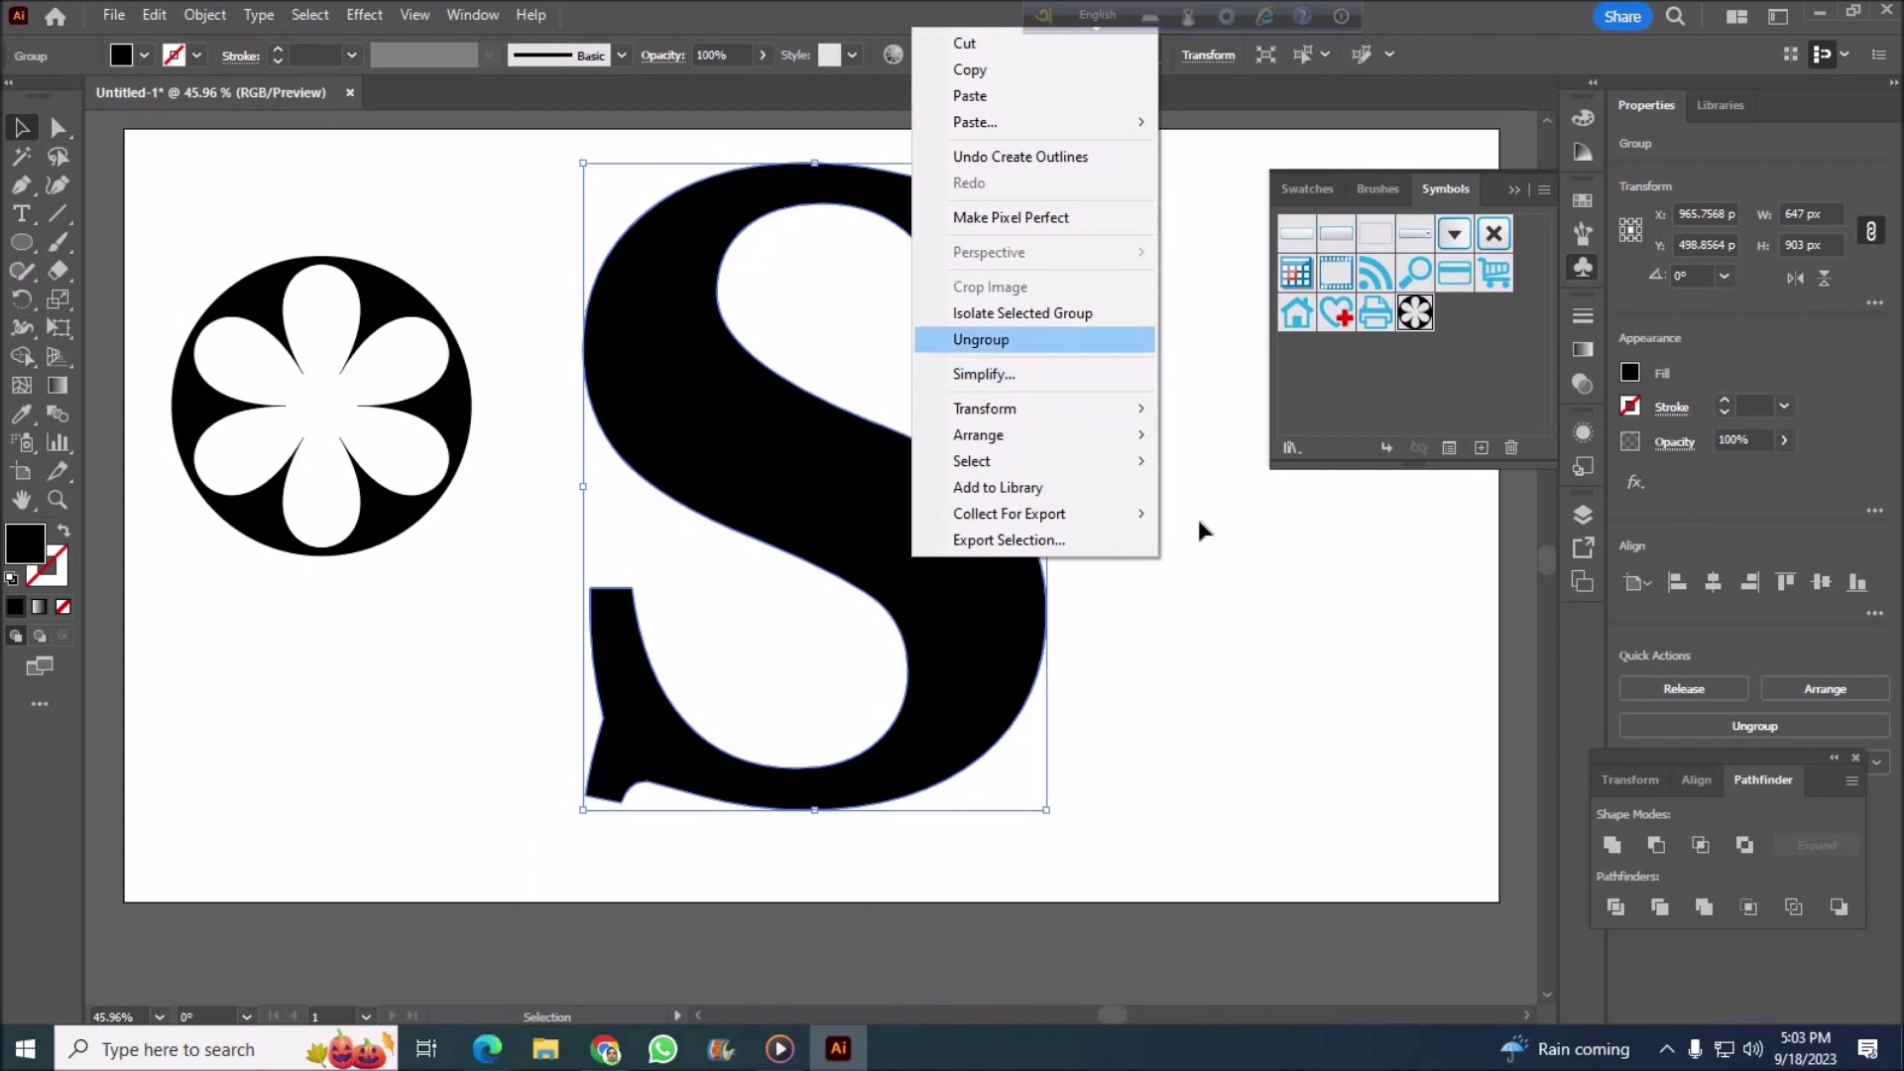
click(981, 339)
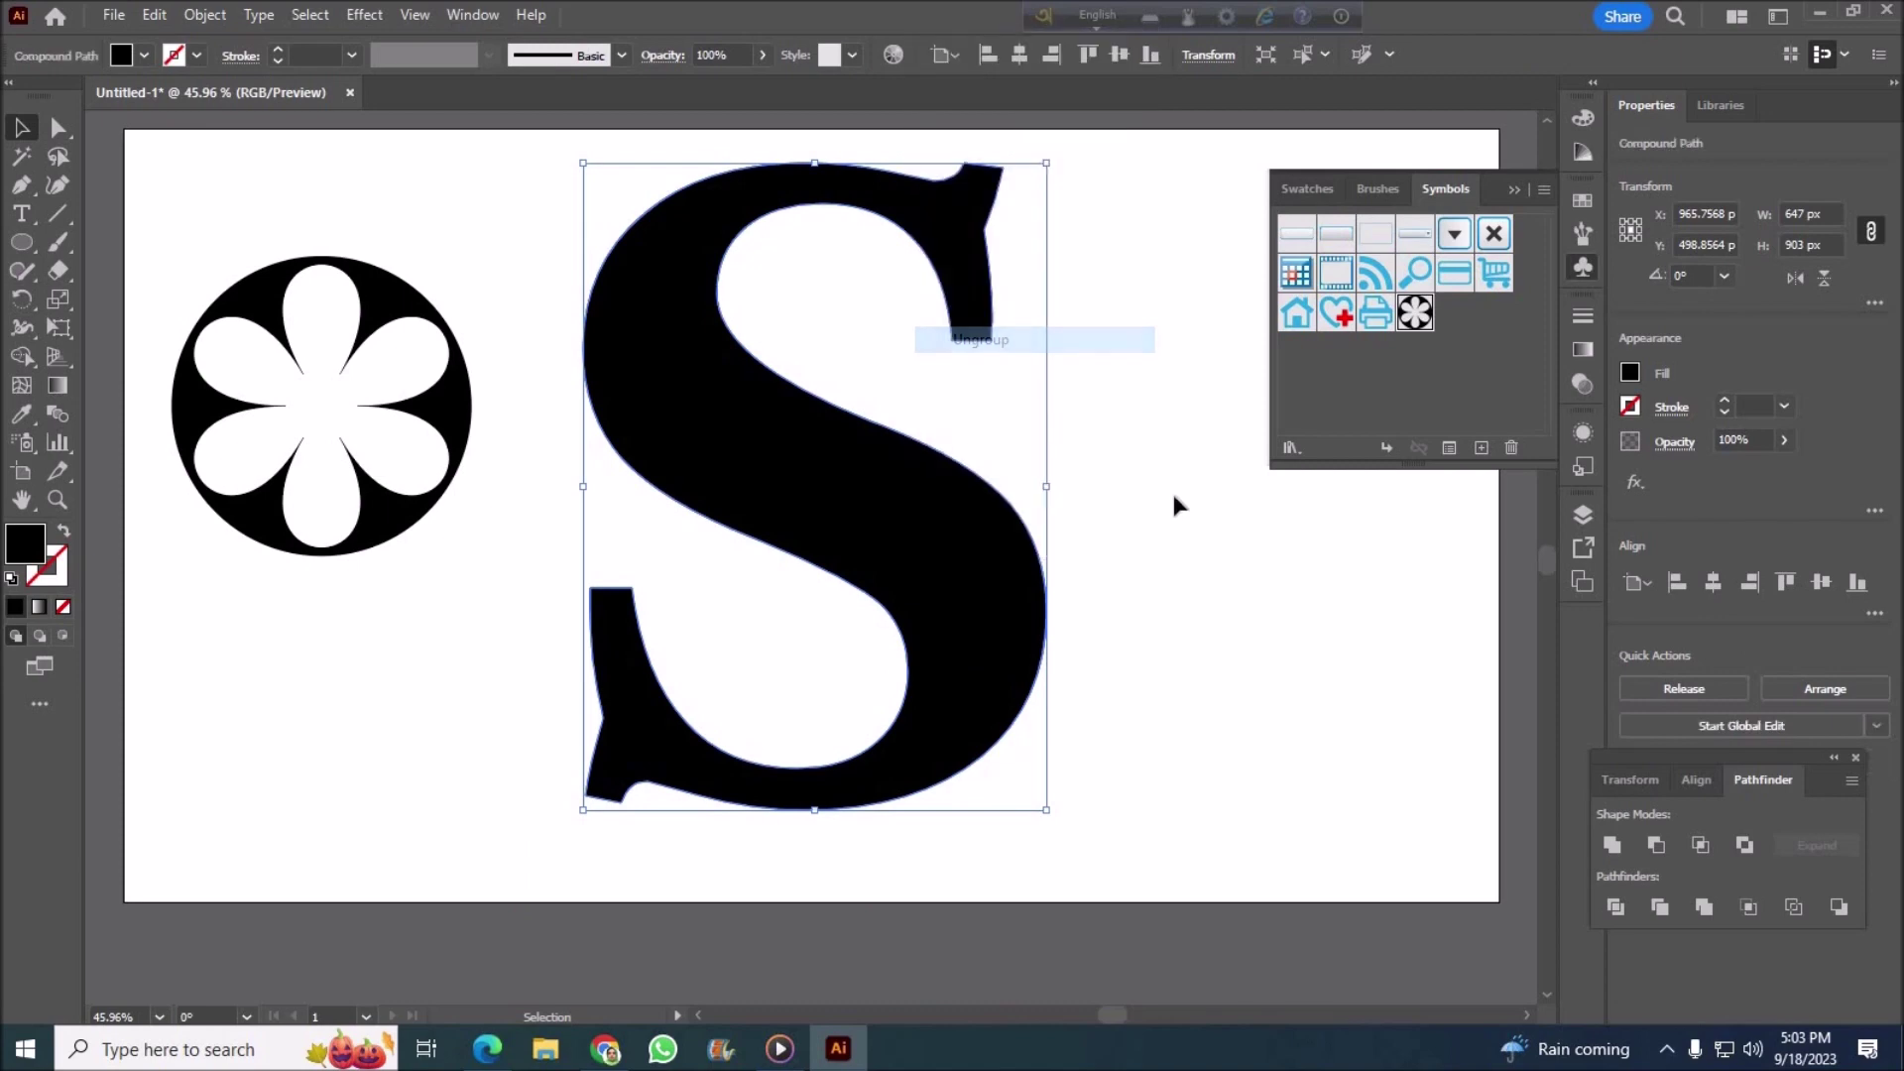
Step: Run the CircleFill script with Max size 15% and Min size 1%, plus a chosen circle colour
click(114, 14)
mouse_move(158, 619)
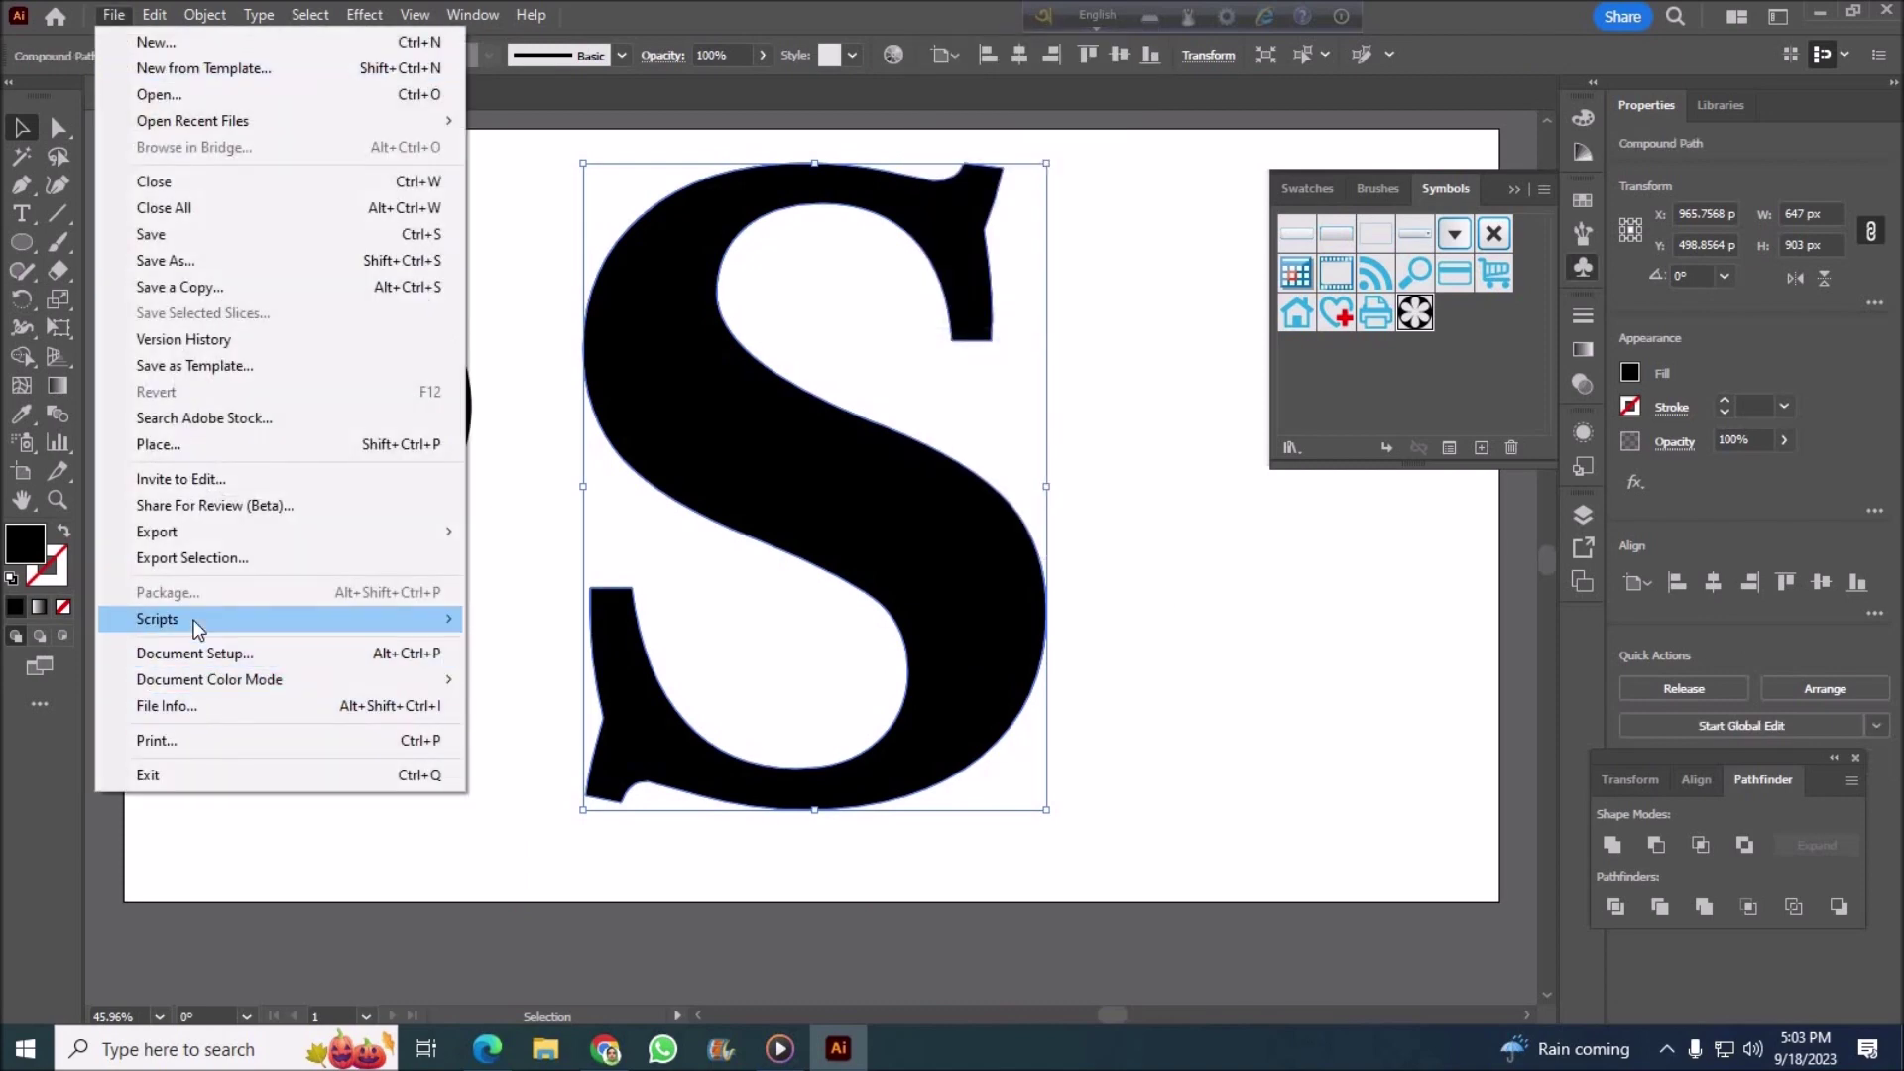
click(739, 430)
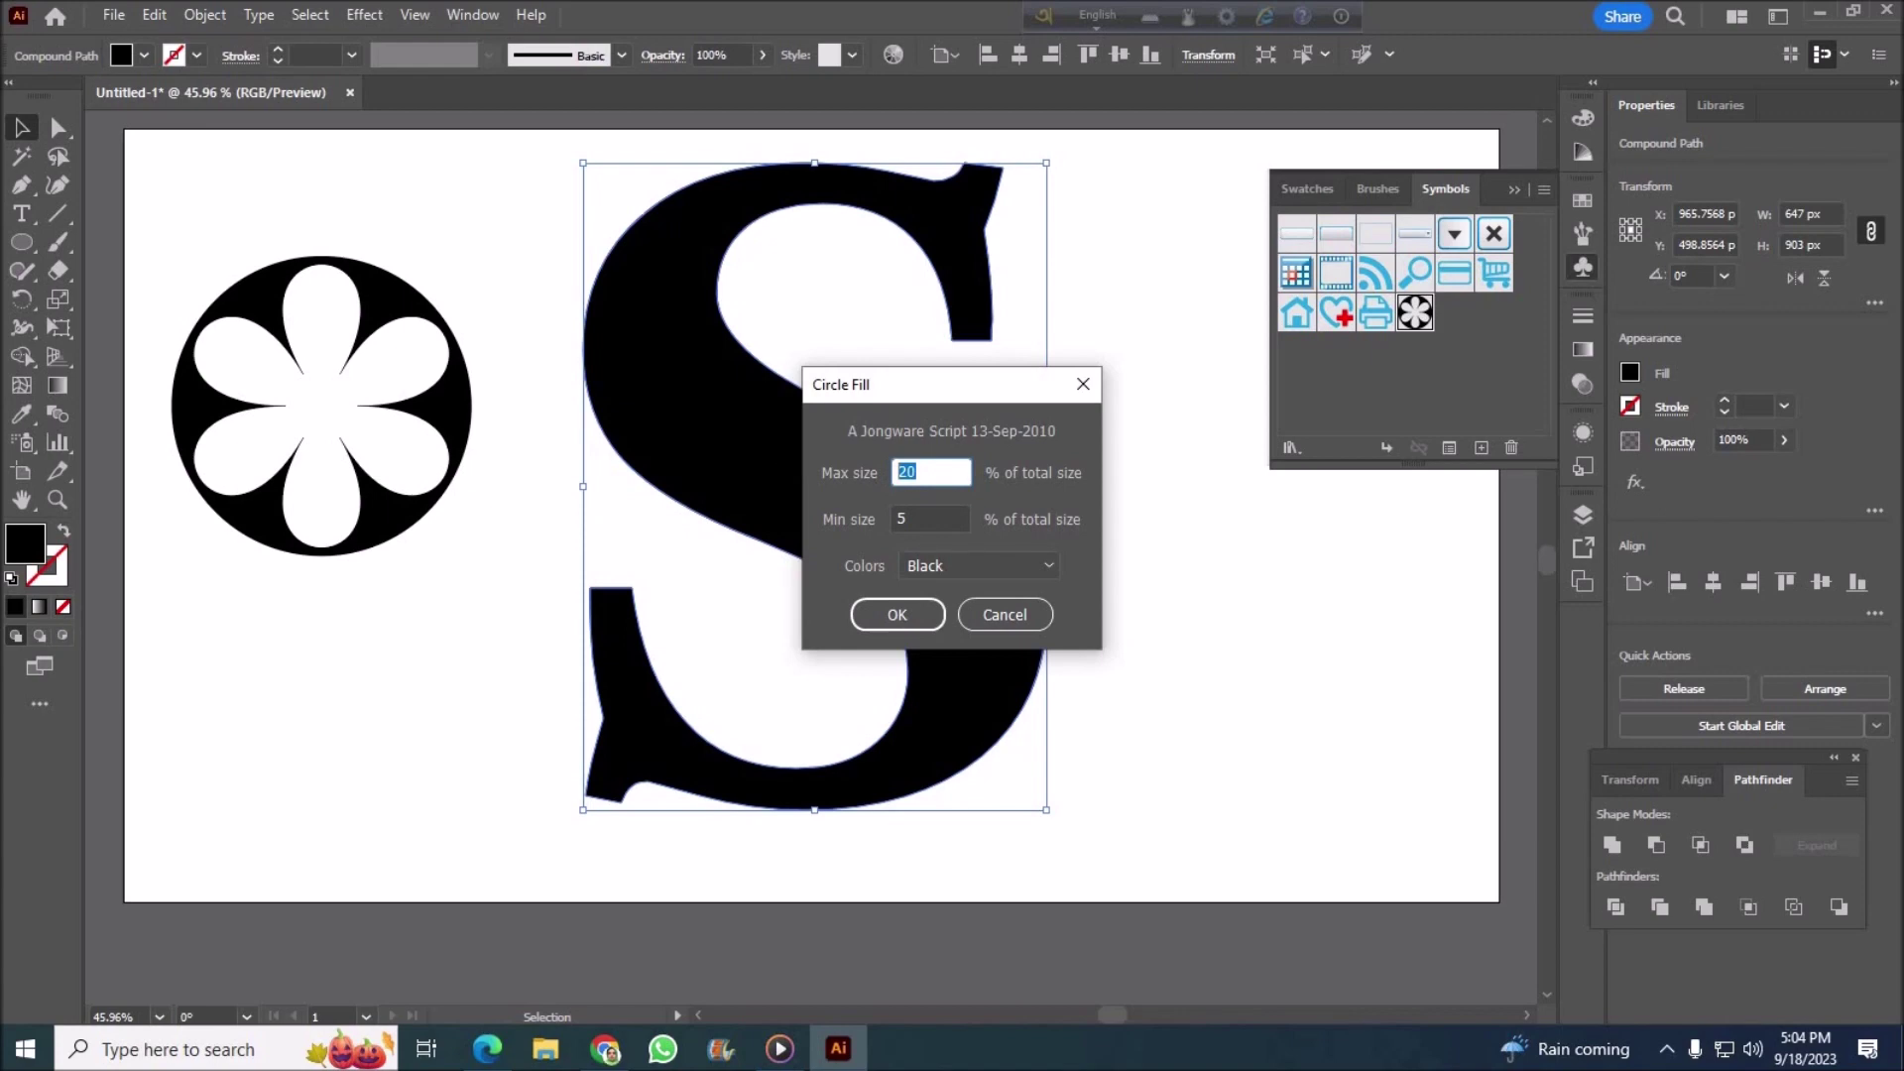
key(Tab)
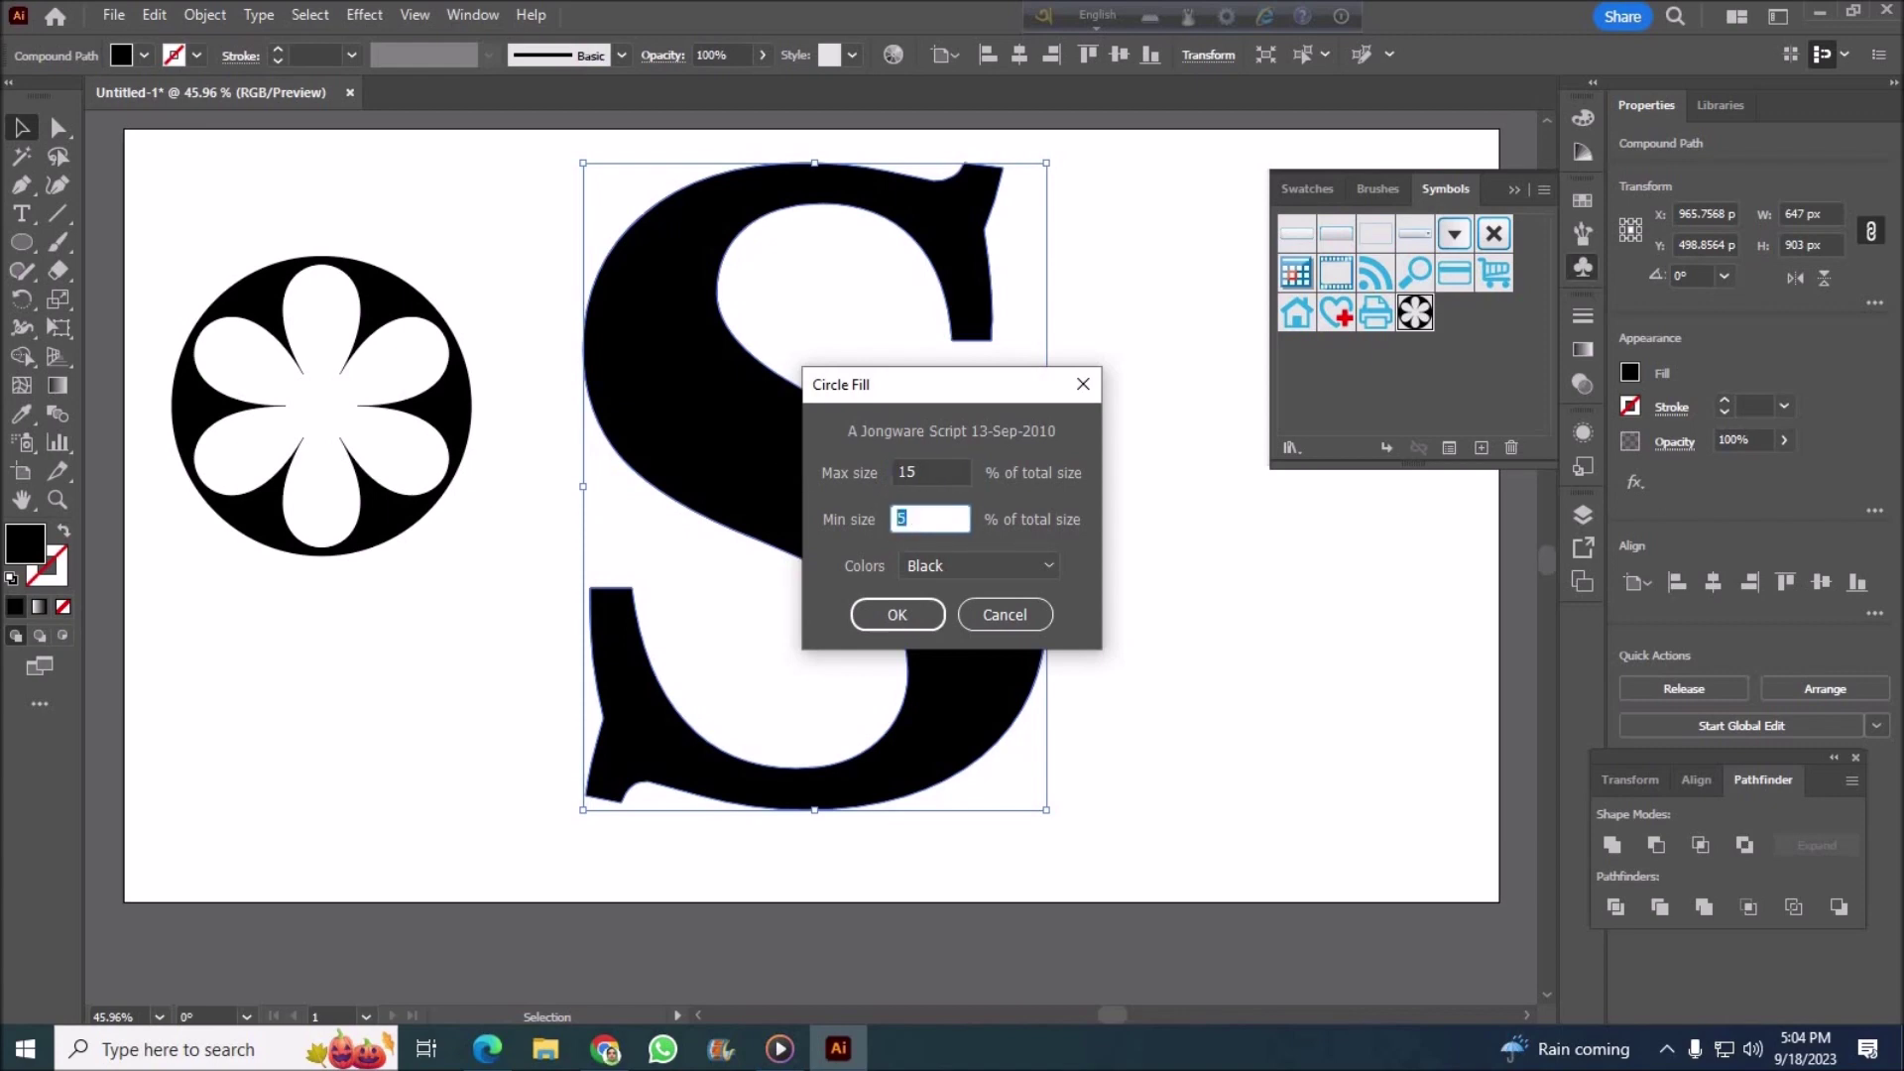
text(1)
click(1049, 562)
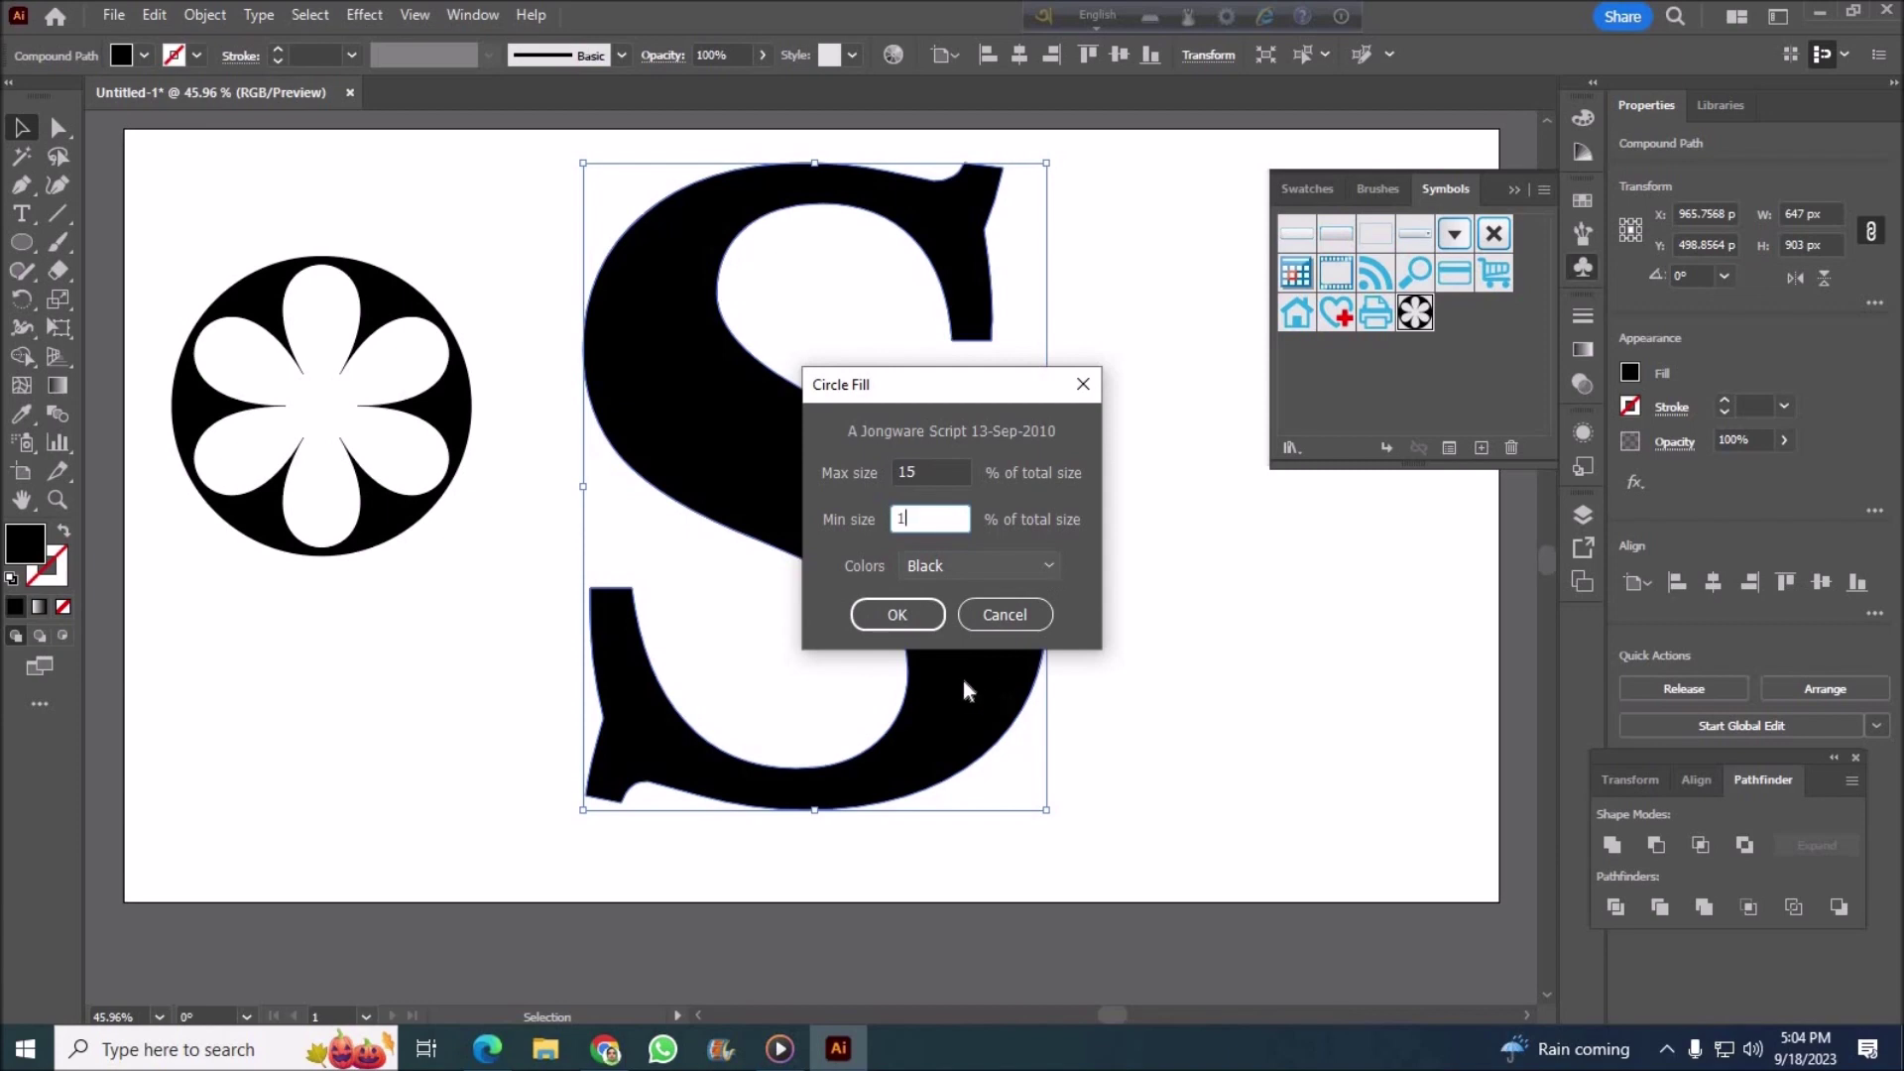
click(896, 614)
key(Return)
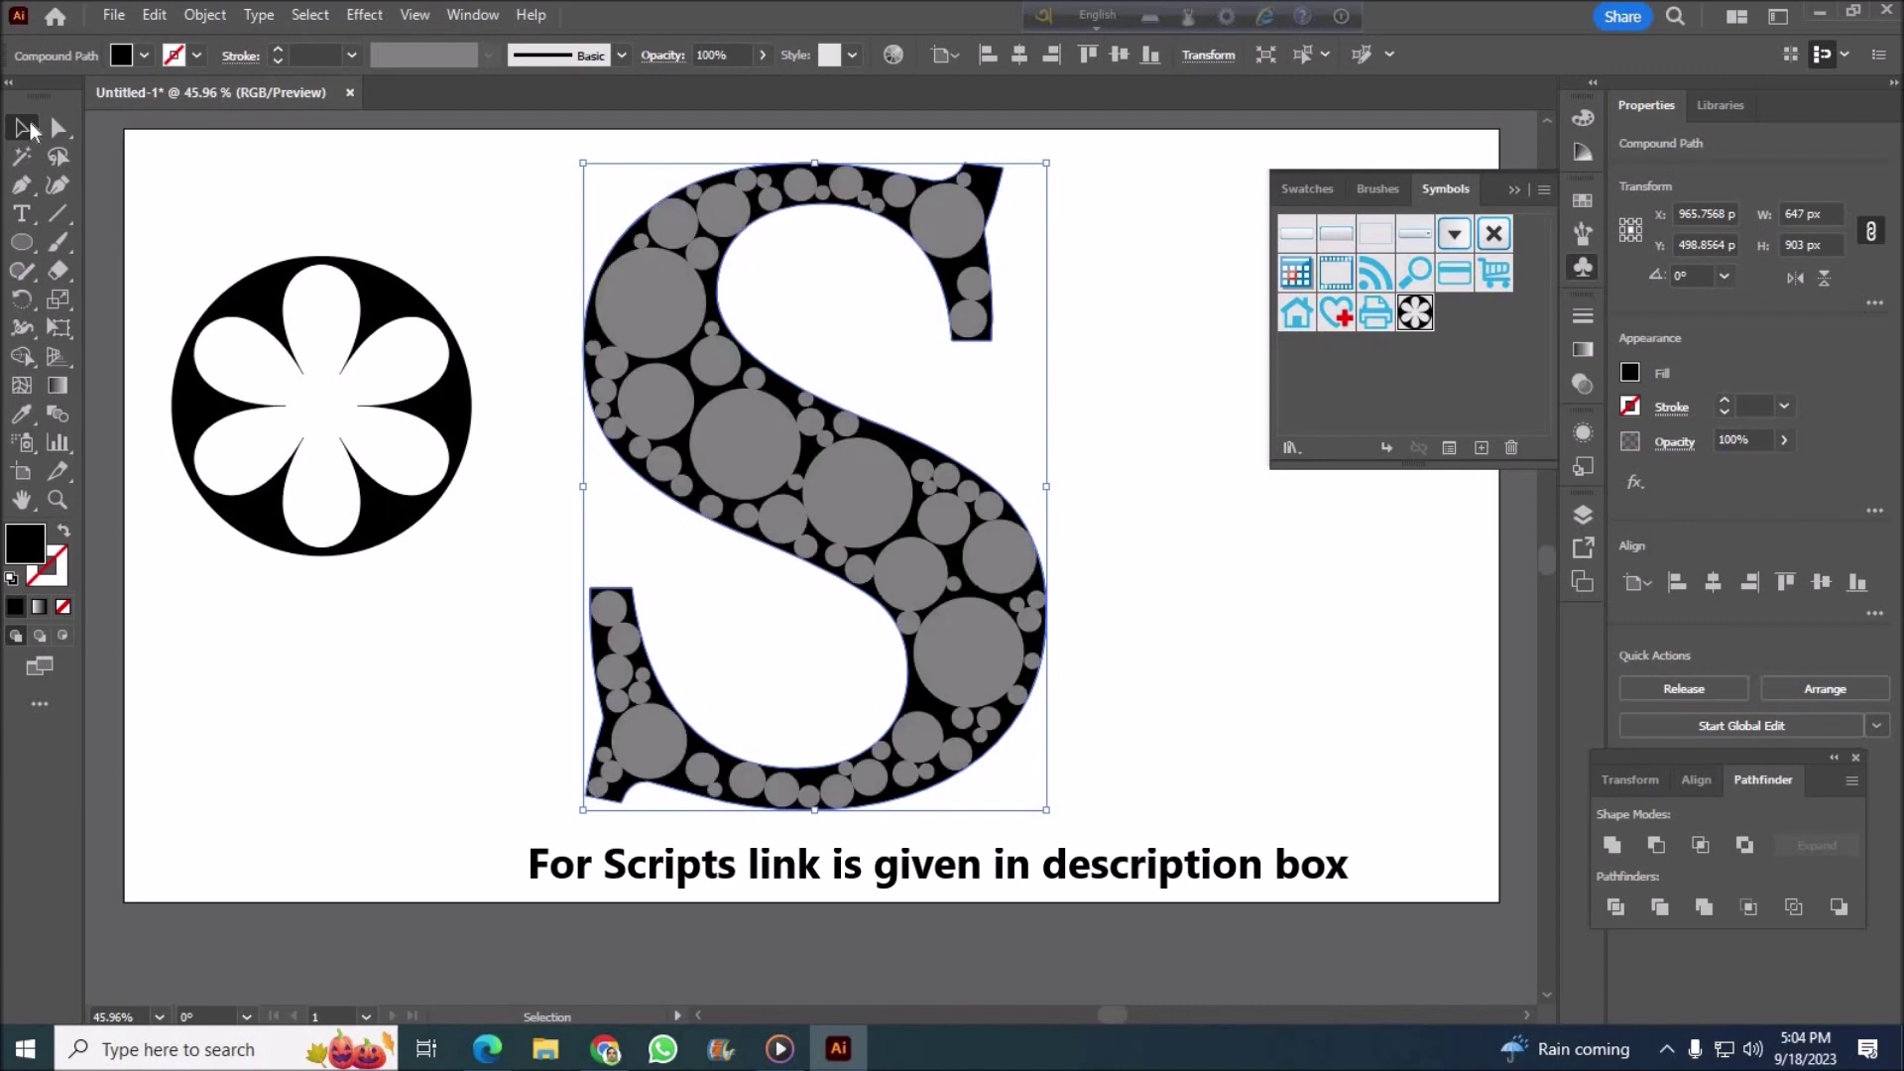
Step: Drag the solid black S aside and delete it, then marquee-select all the grey circles
click(1002, 196)
click(996, 207)
drag(995, 207, 1197, 389)
key(Delete)
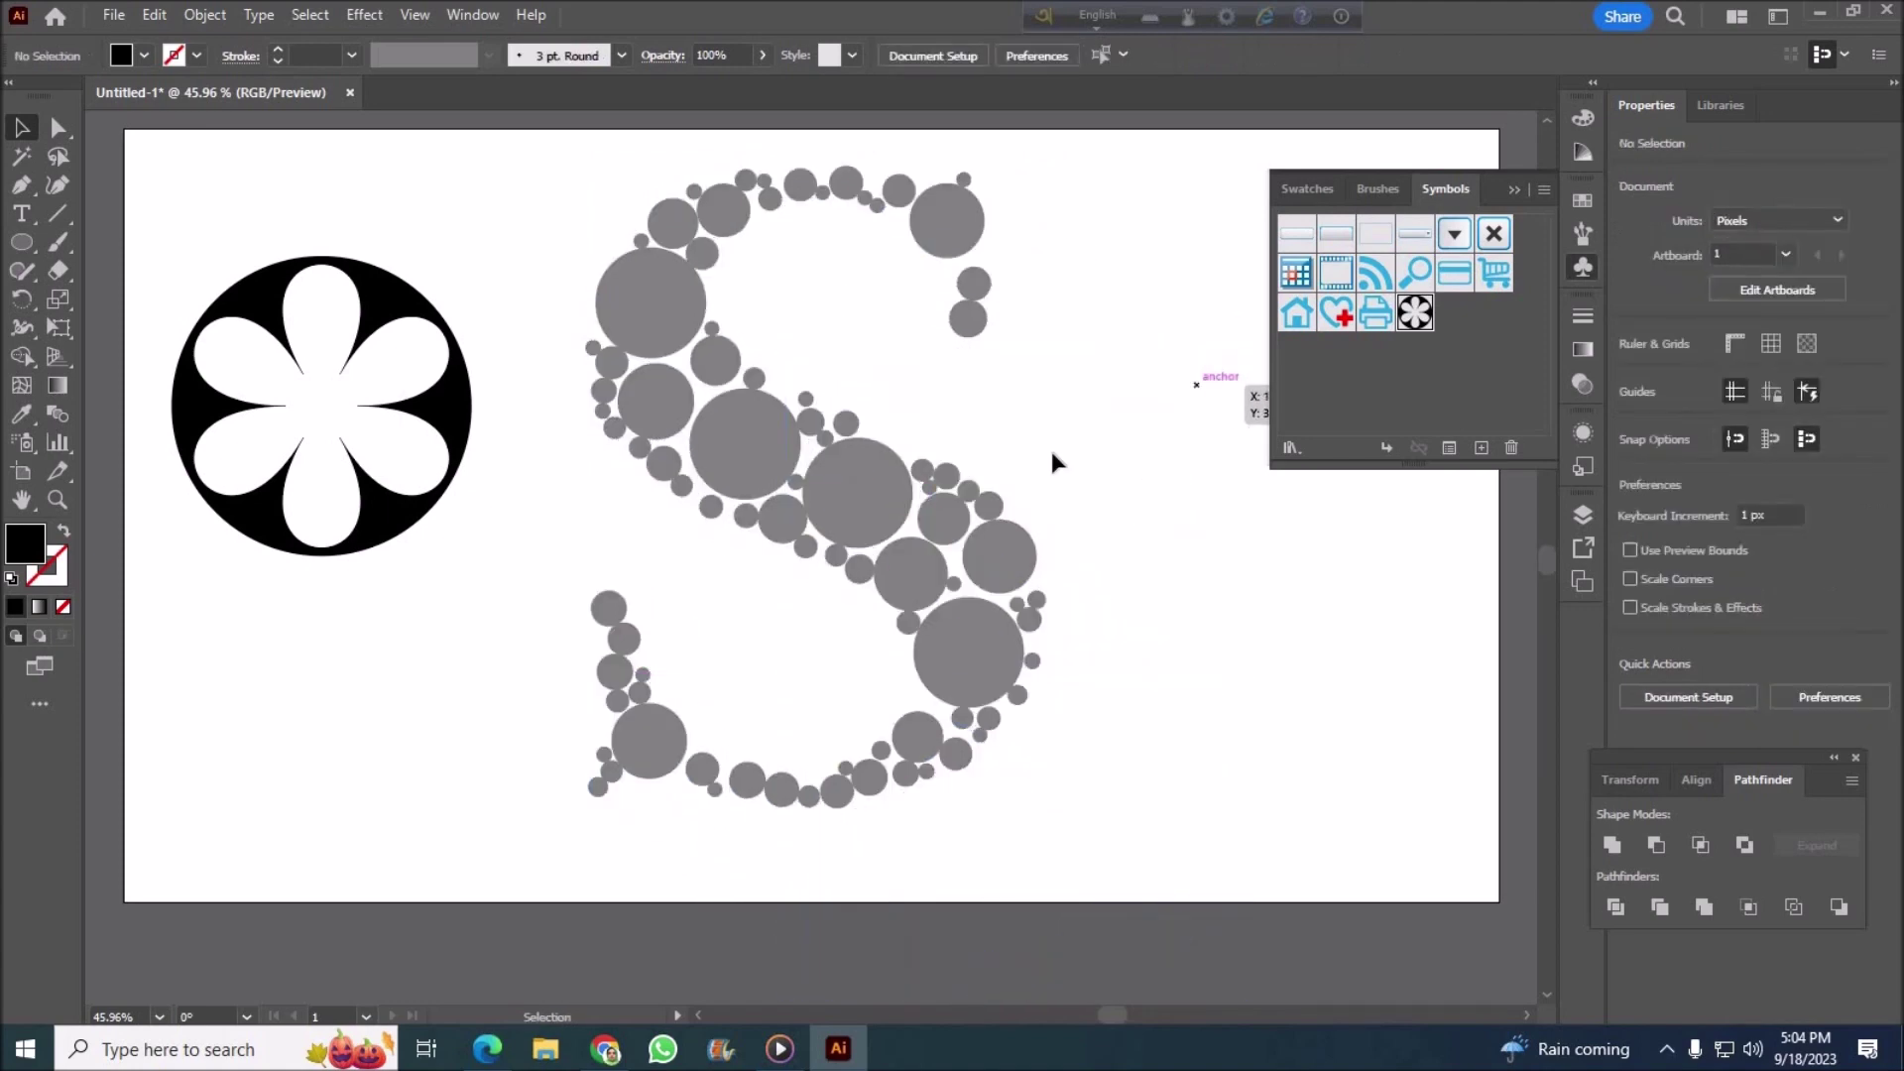
drag(519, 146, 1140, 848)
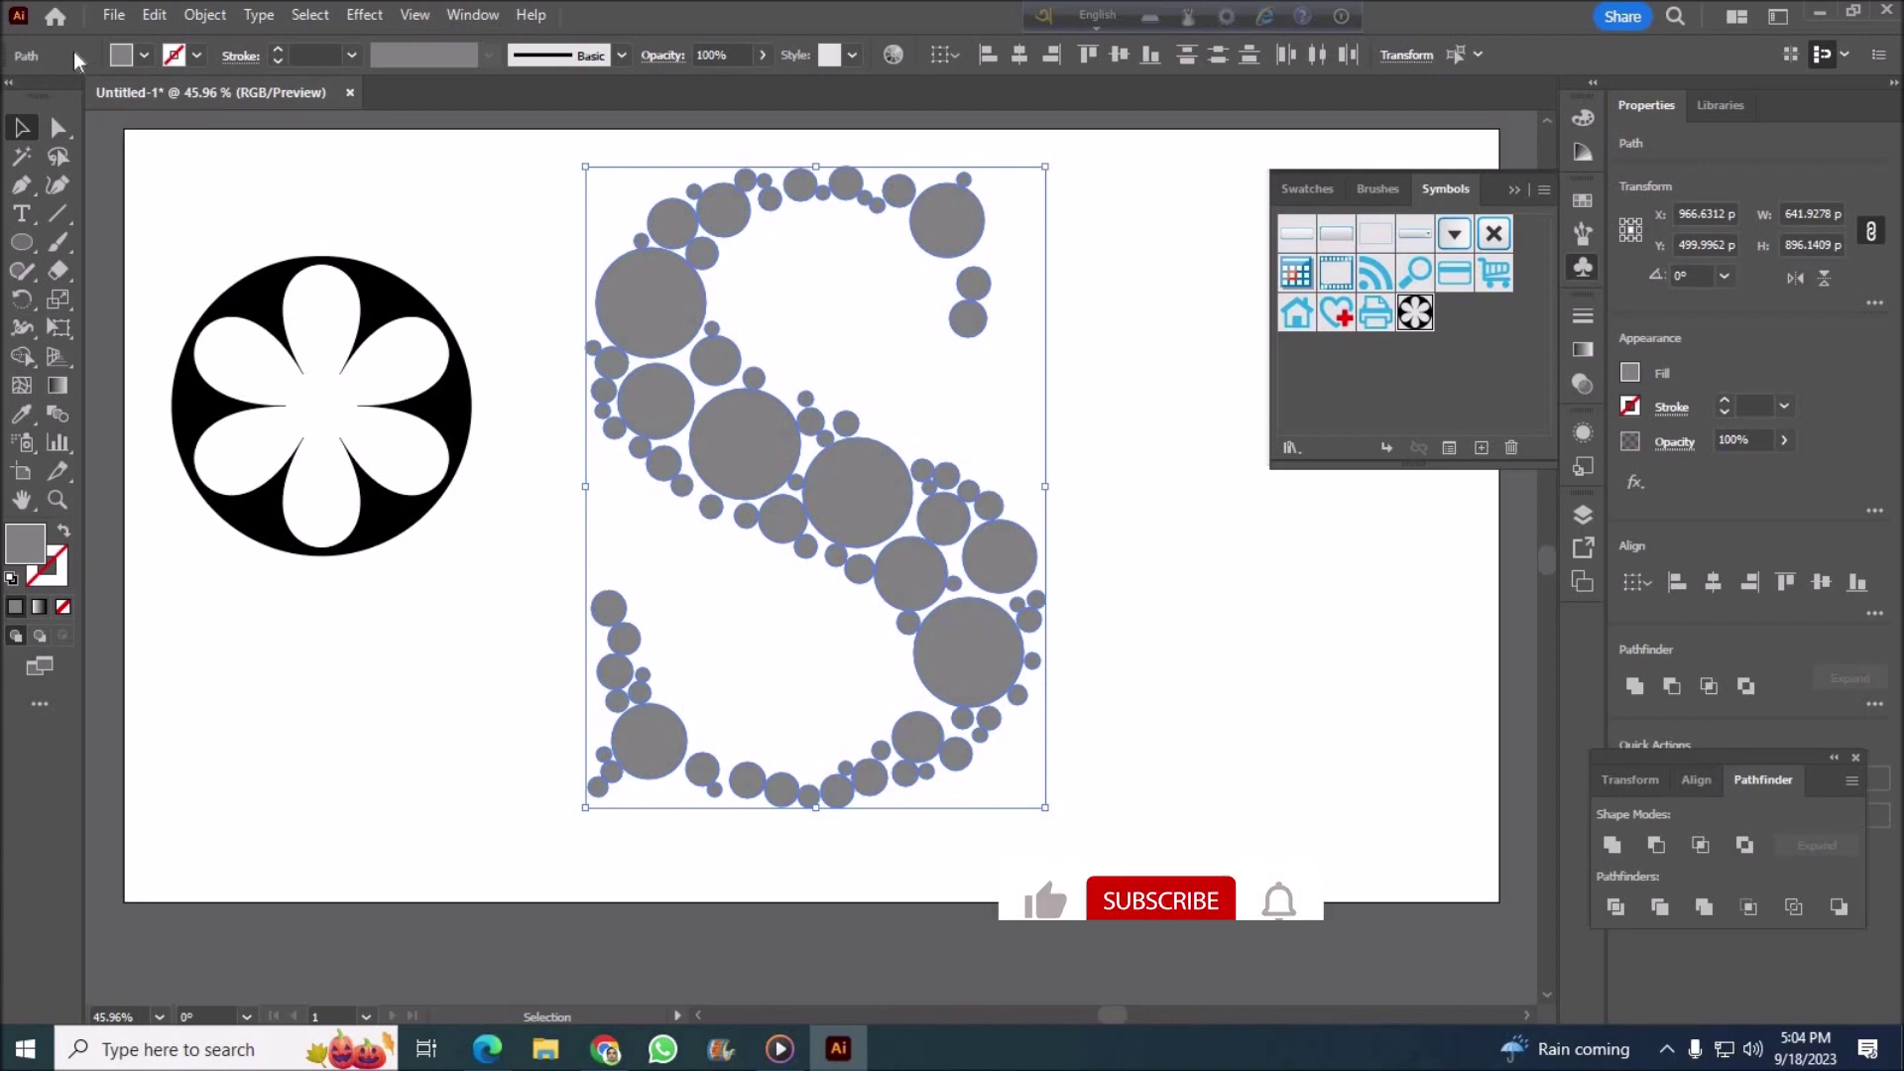
click(115, 16)
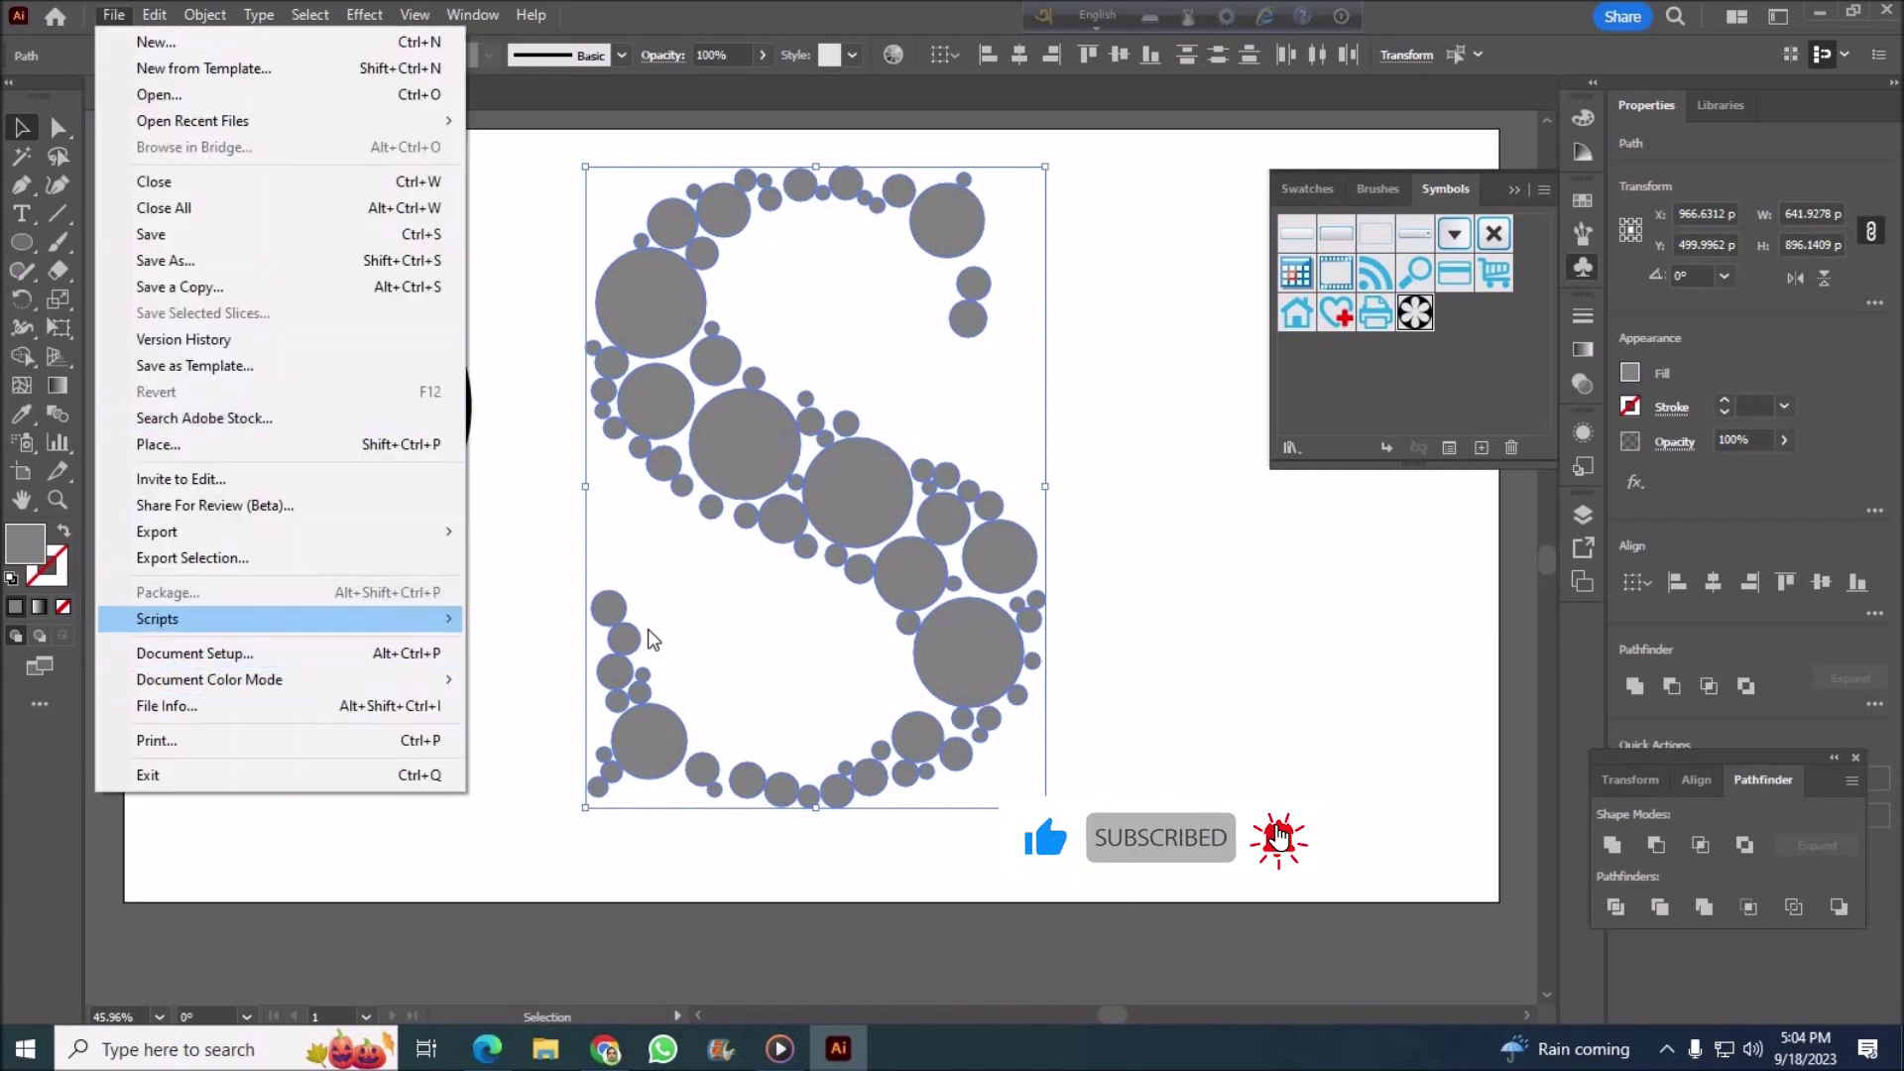
mouse_move(157, 619)
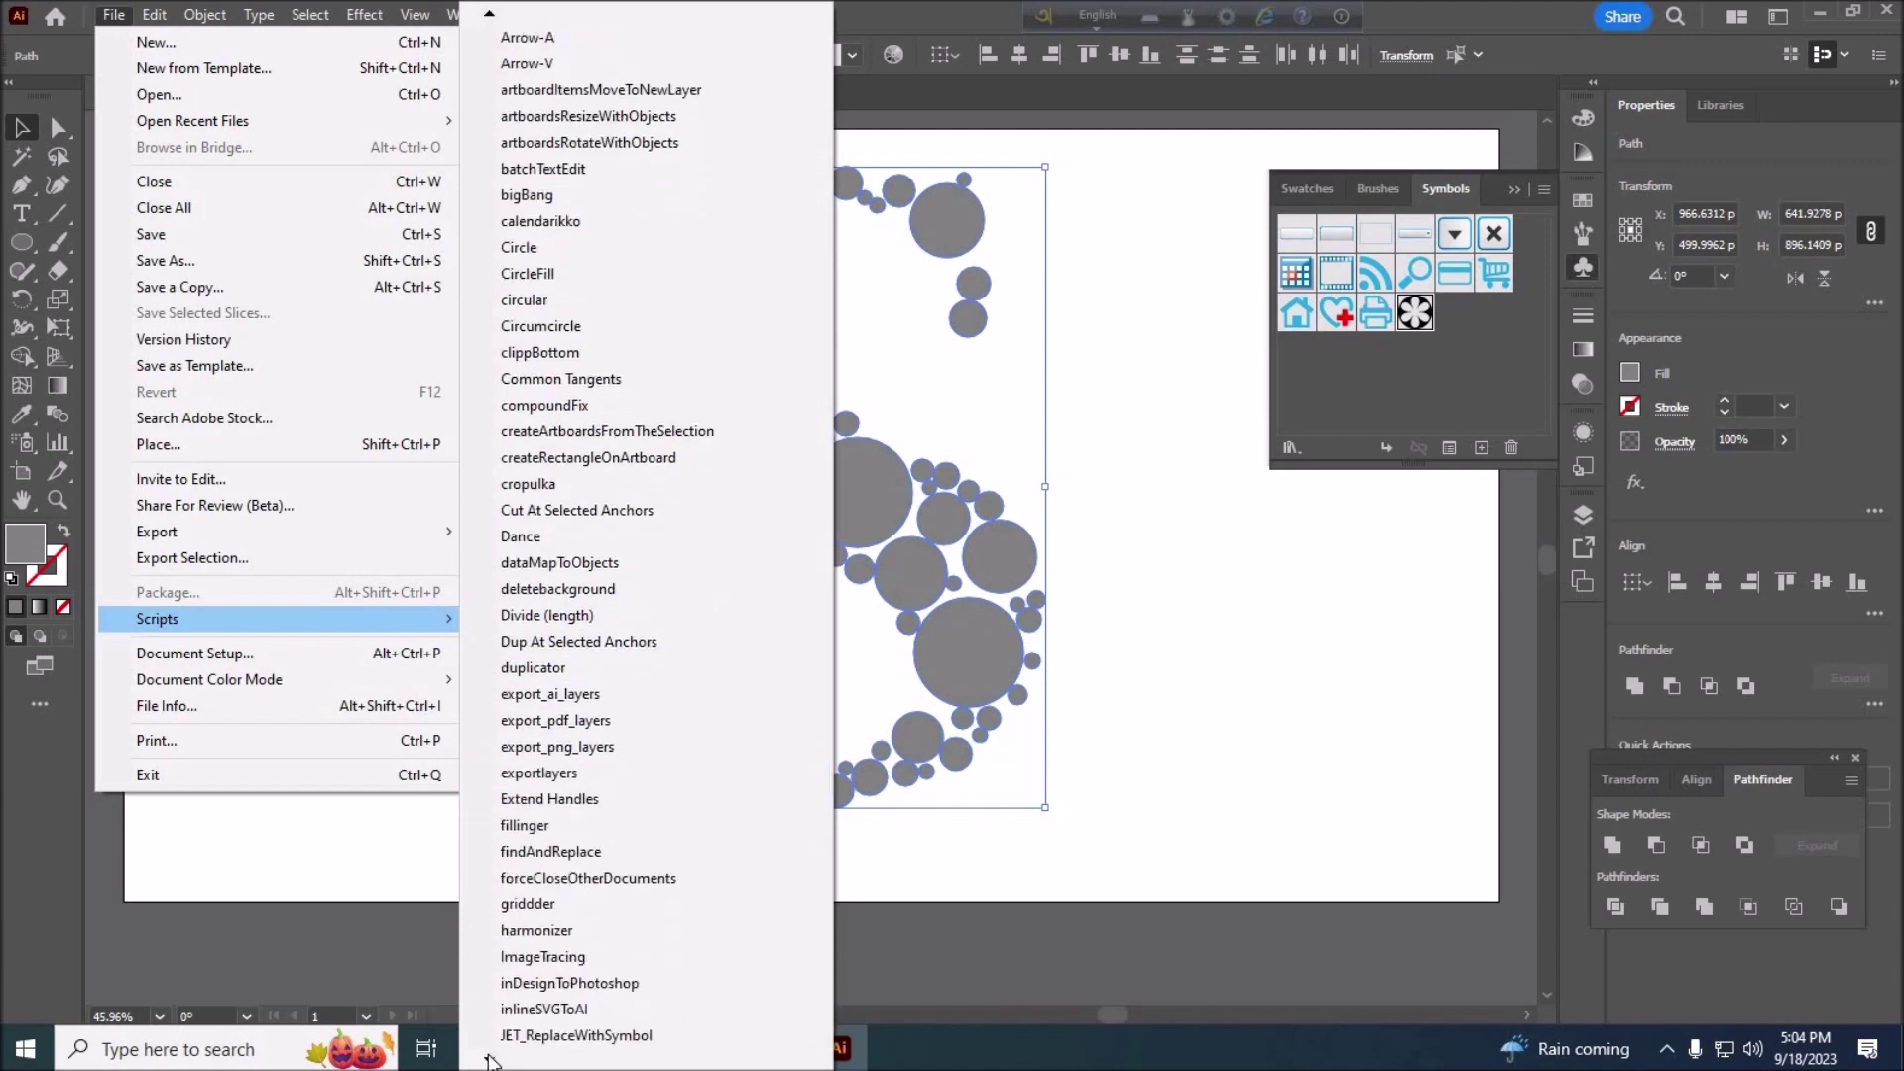
Step: Run JET_ReplaceWithSymbol with a value of 10 to swap every grey circle for the flower symbol
click(538, 932)
text(10)
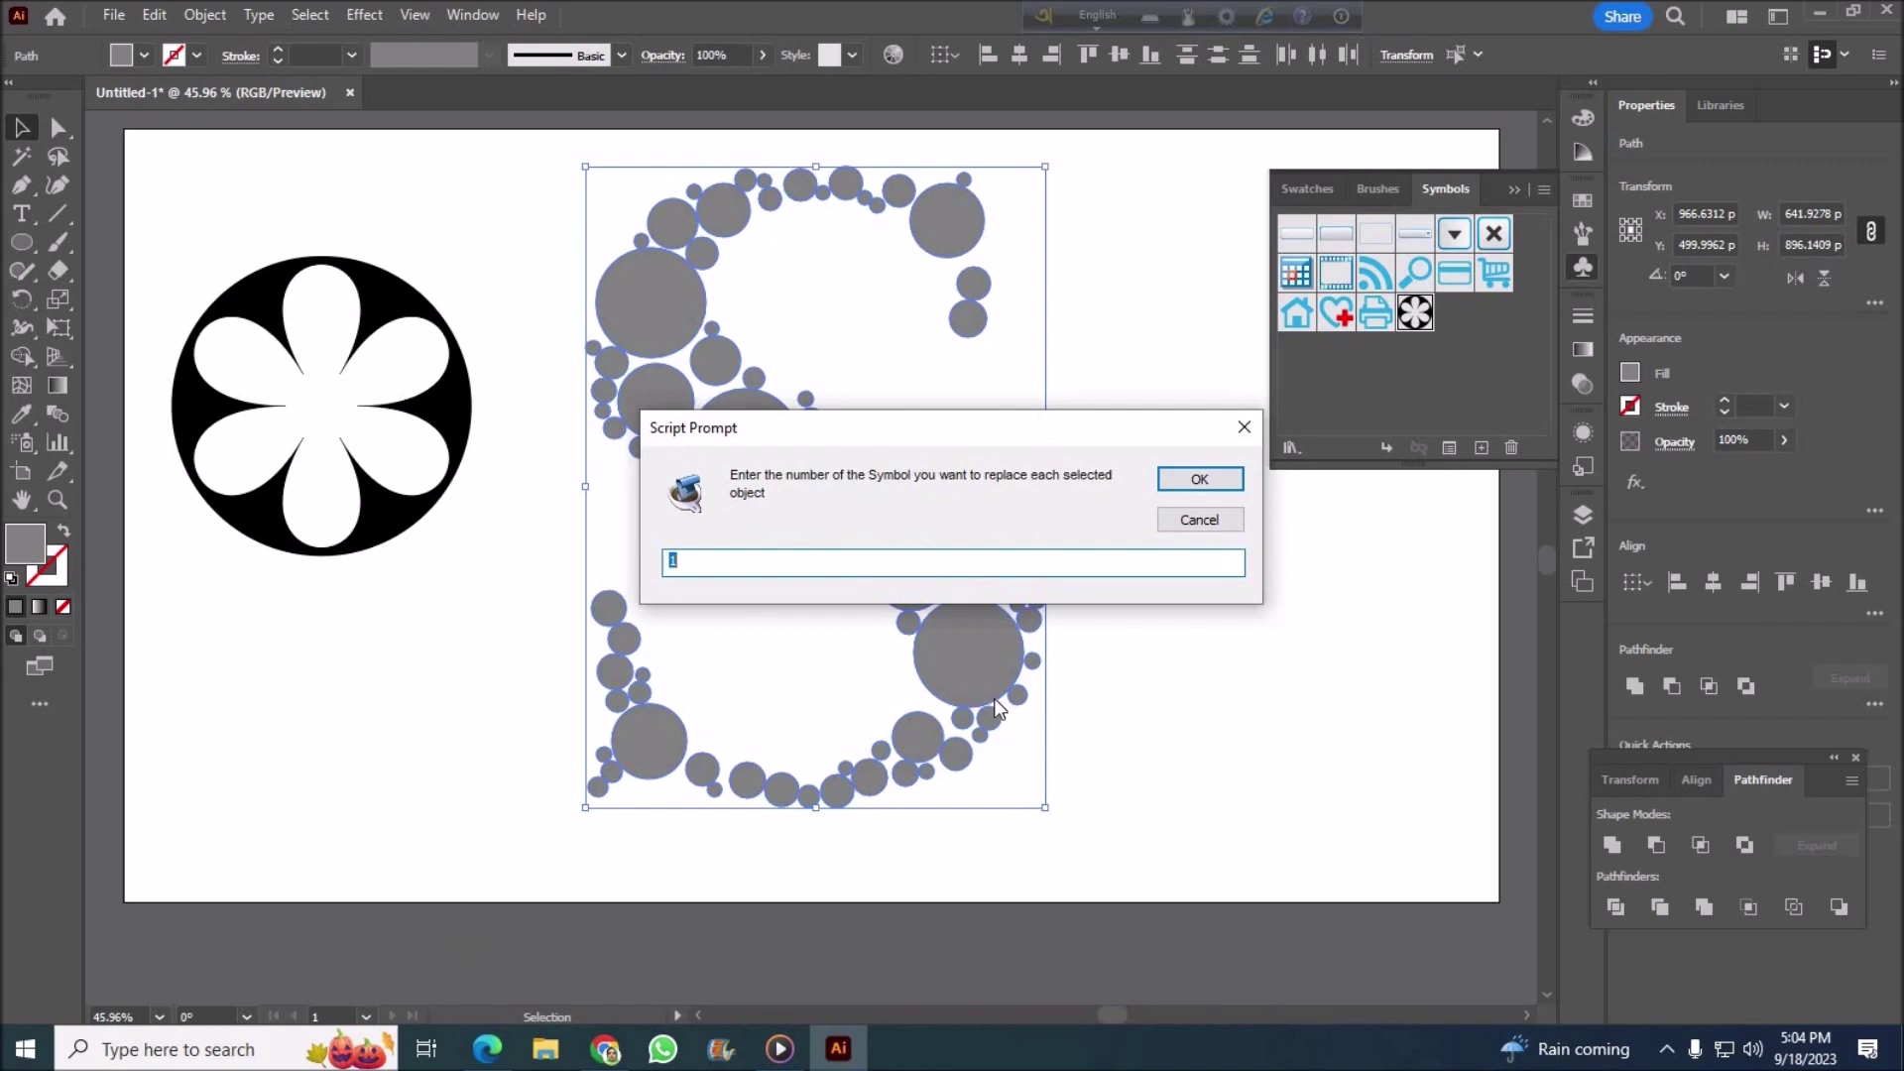
click(1199, 479)
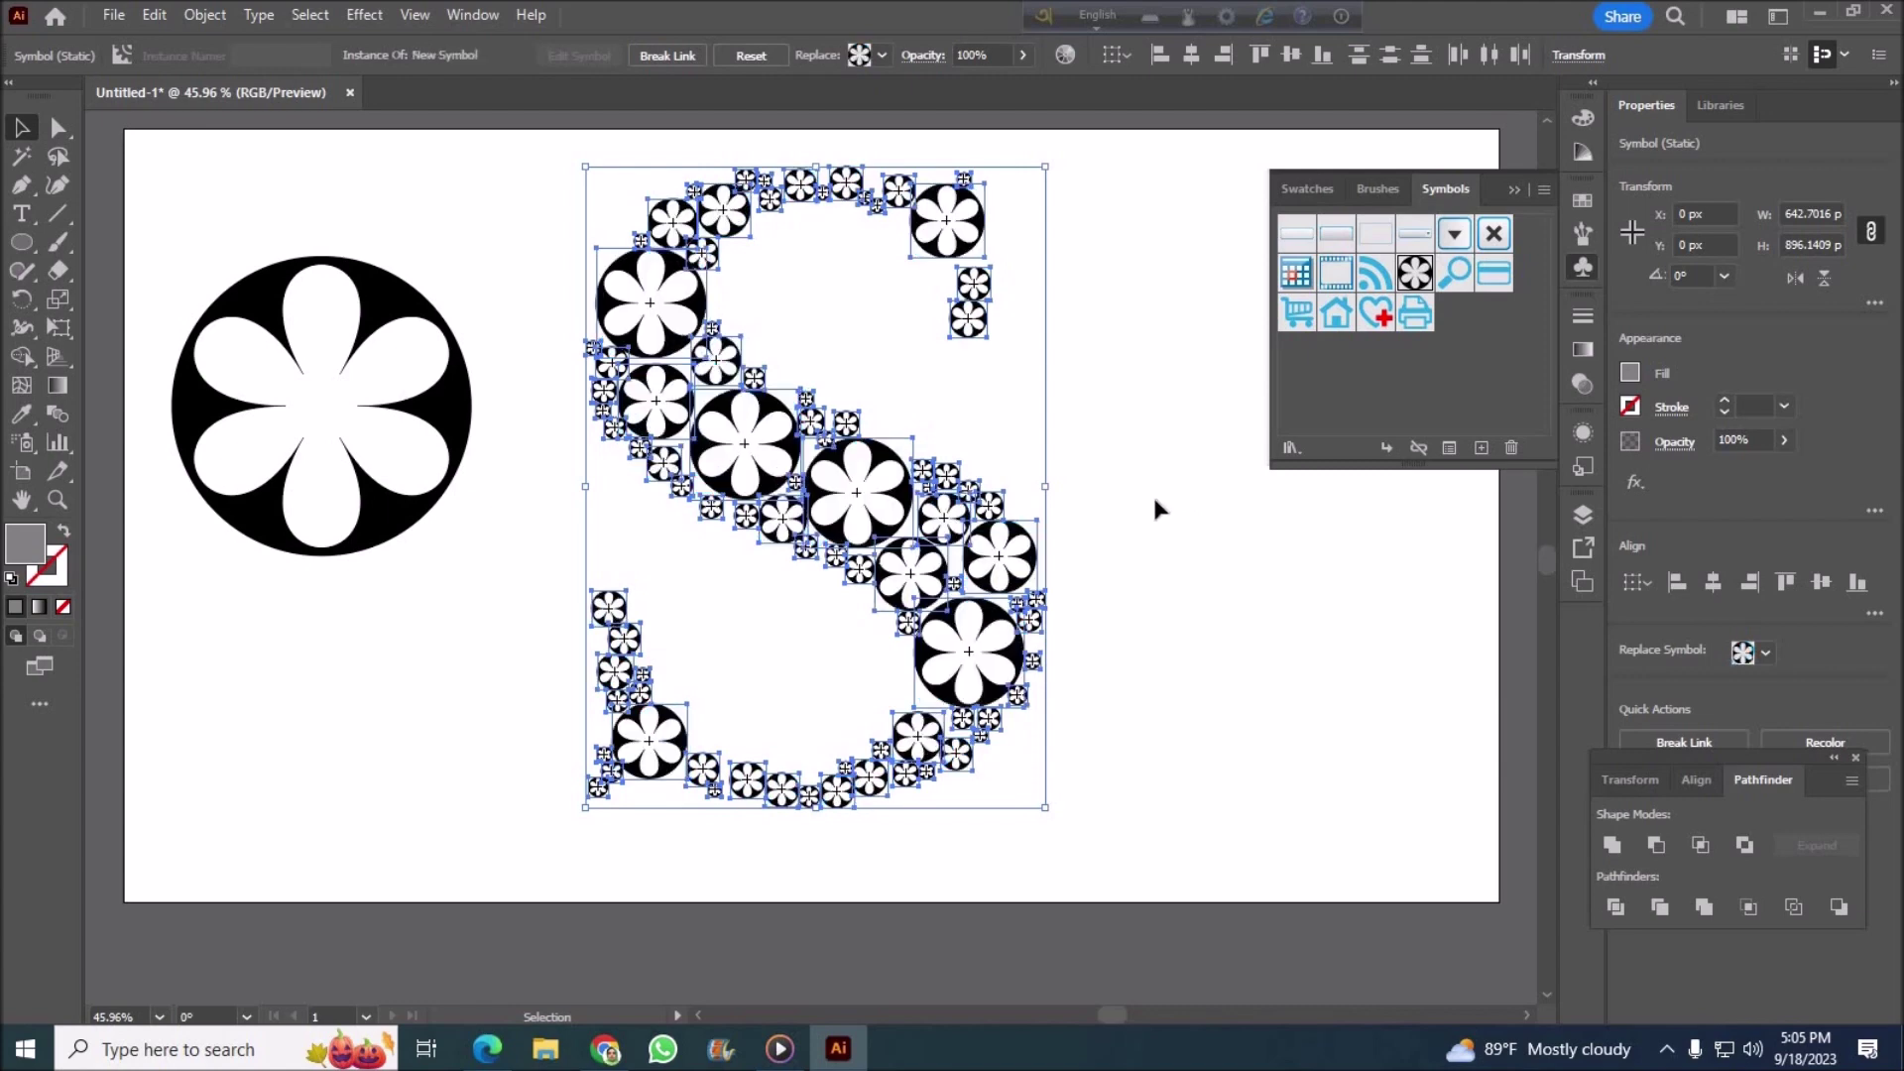
click(567, 220)
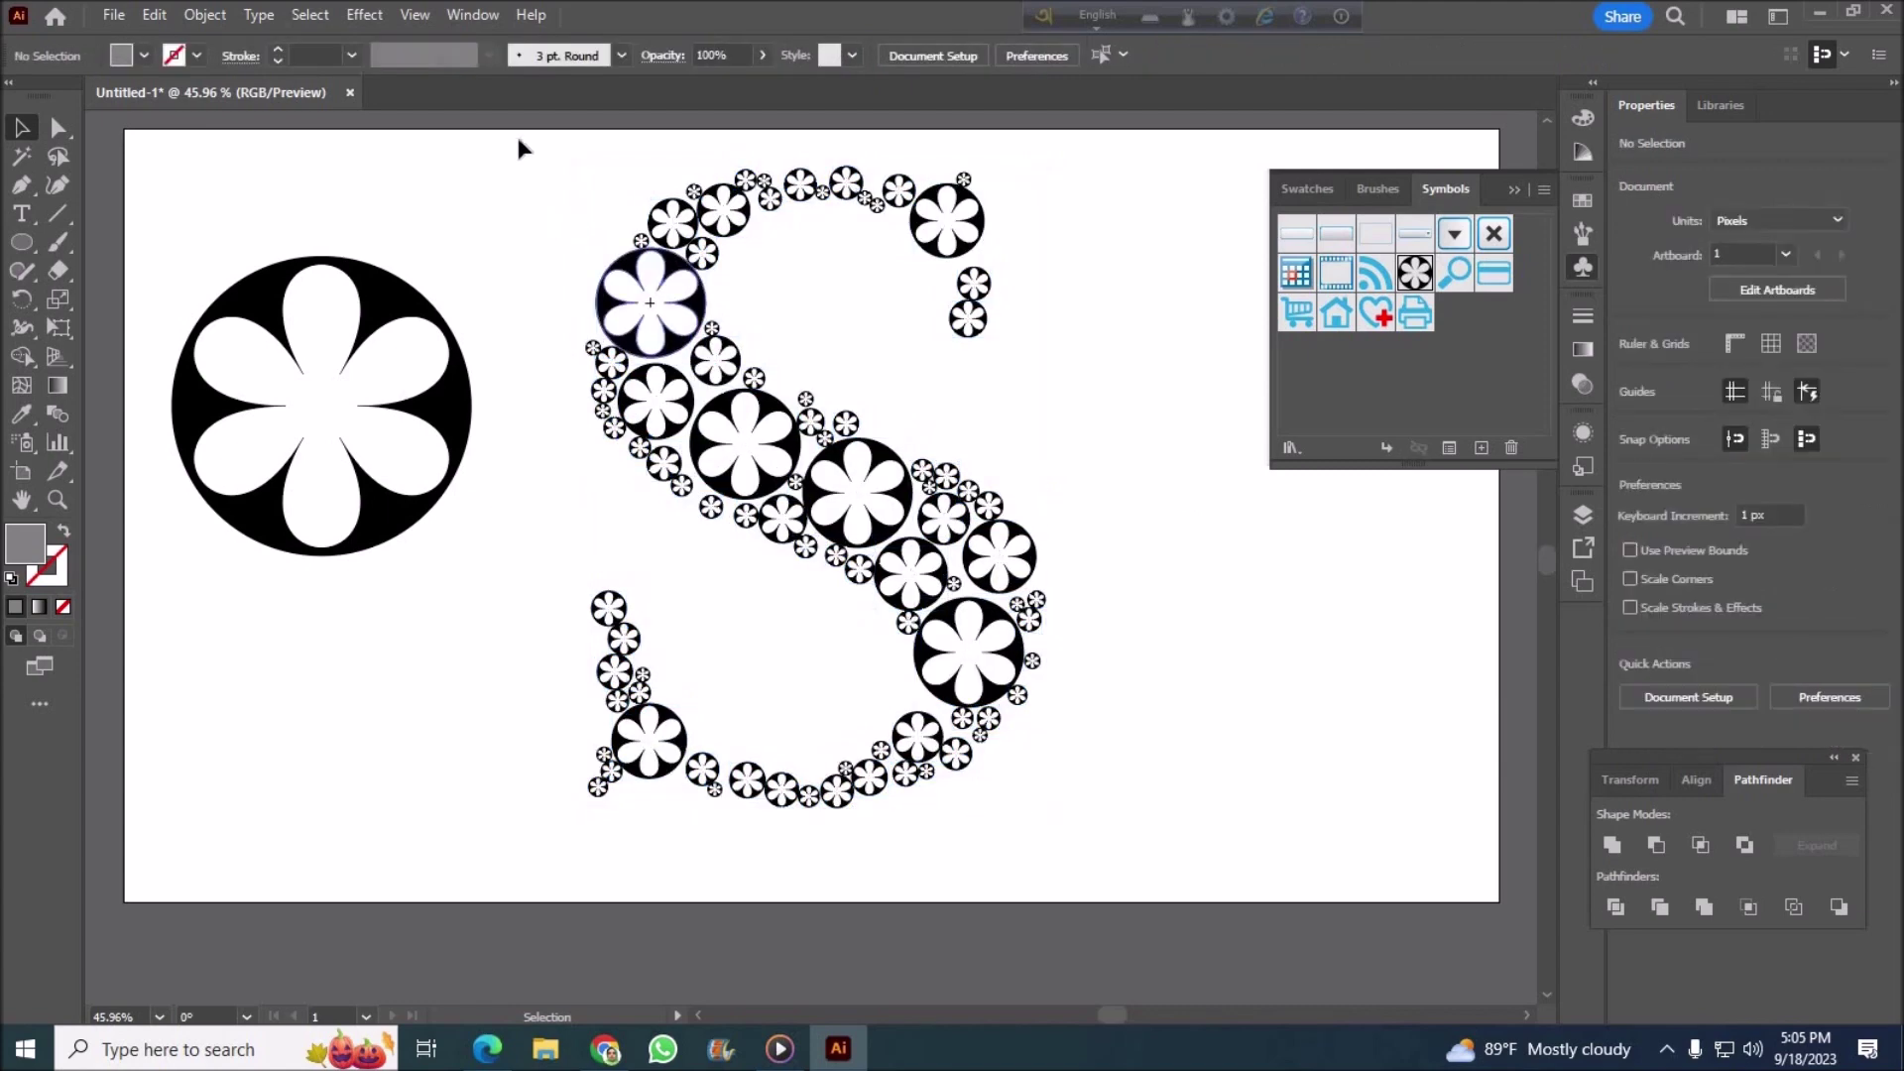
Step: Select all the flower symbols in the S and expand them into plain artwork
drag(502, 139, 1160, 838)
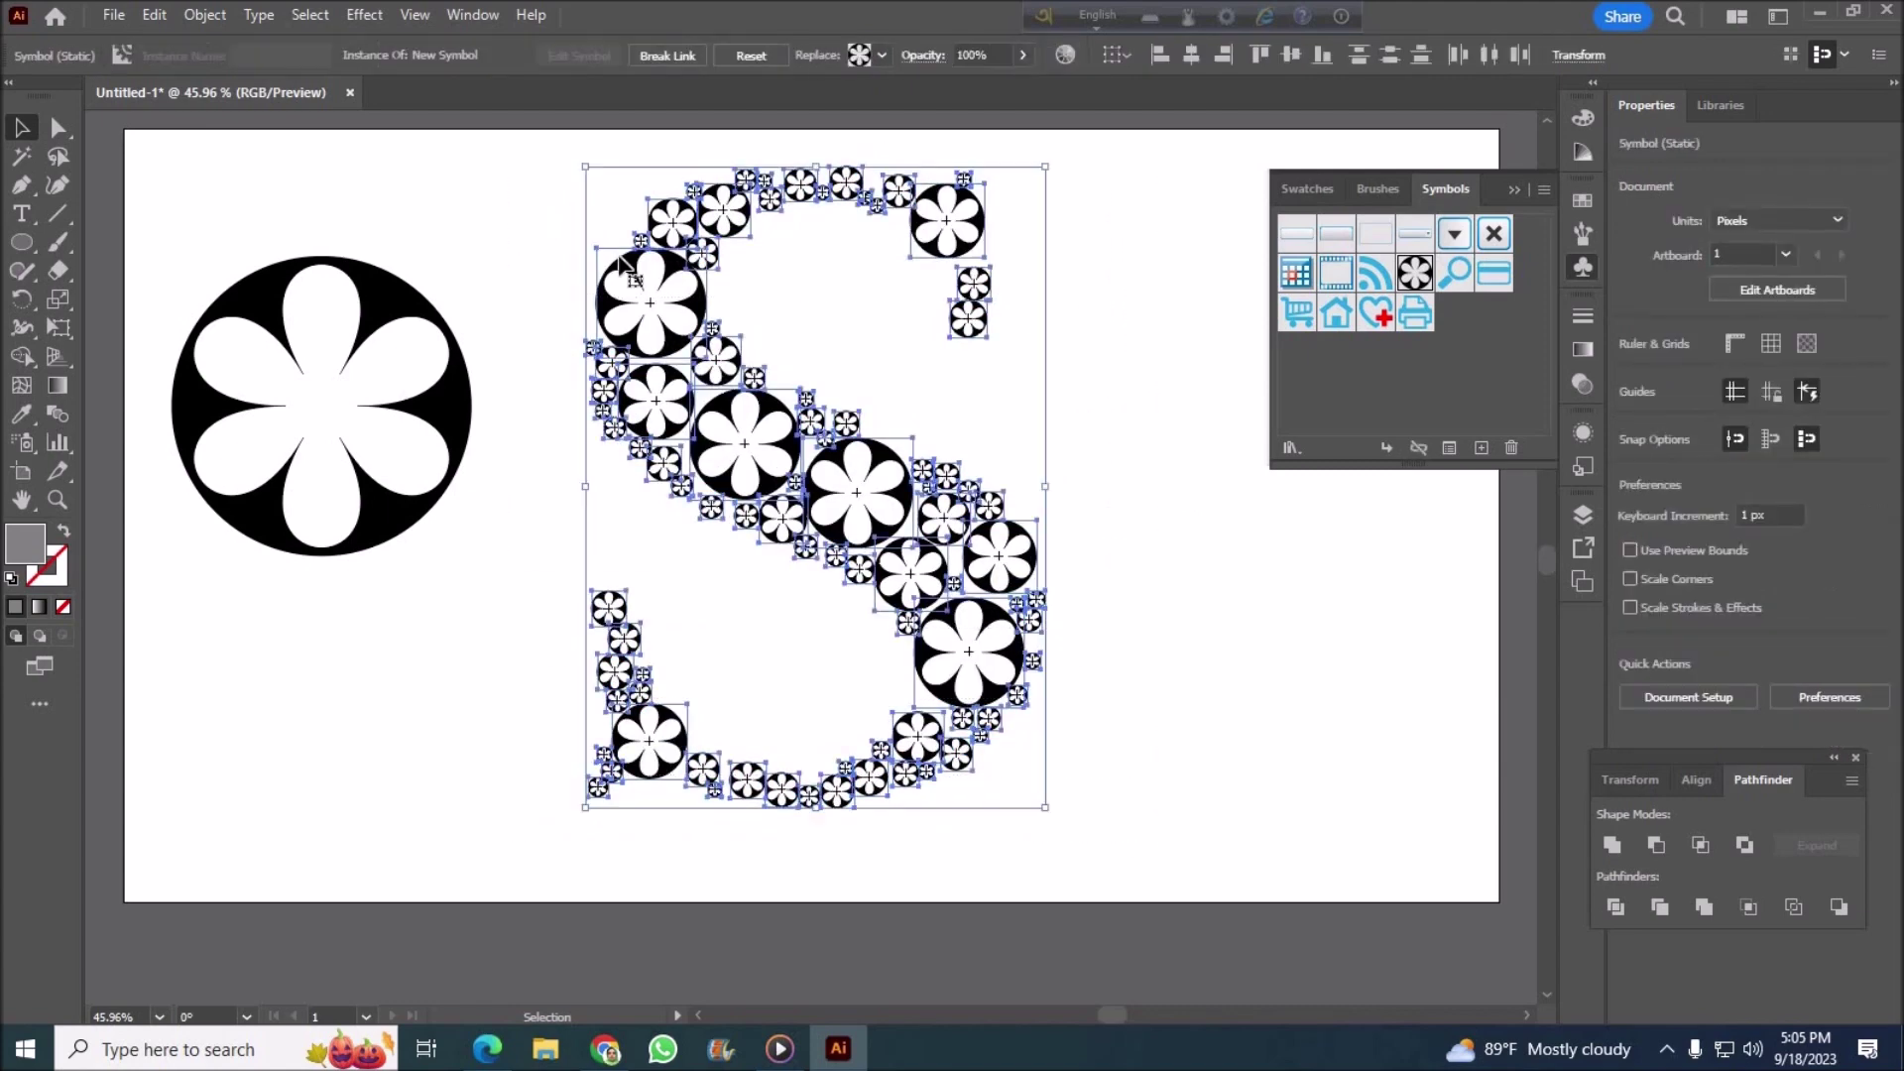
click(205, 14)
click(298, 309)
key(Return)
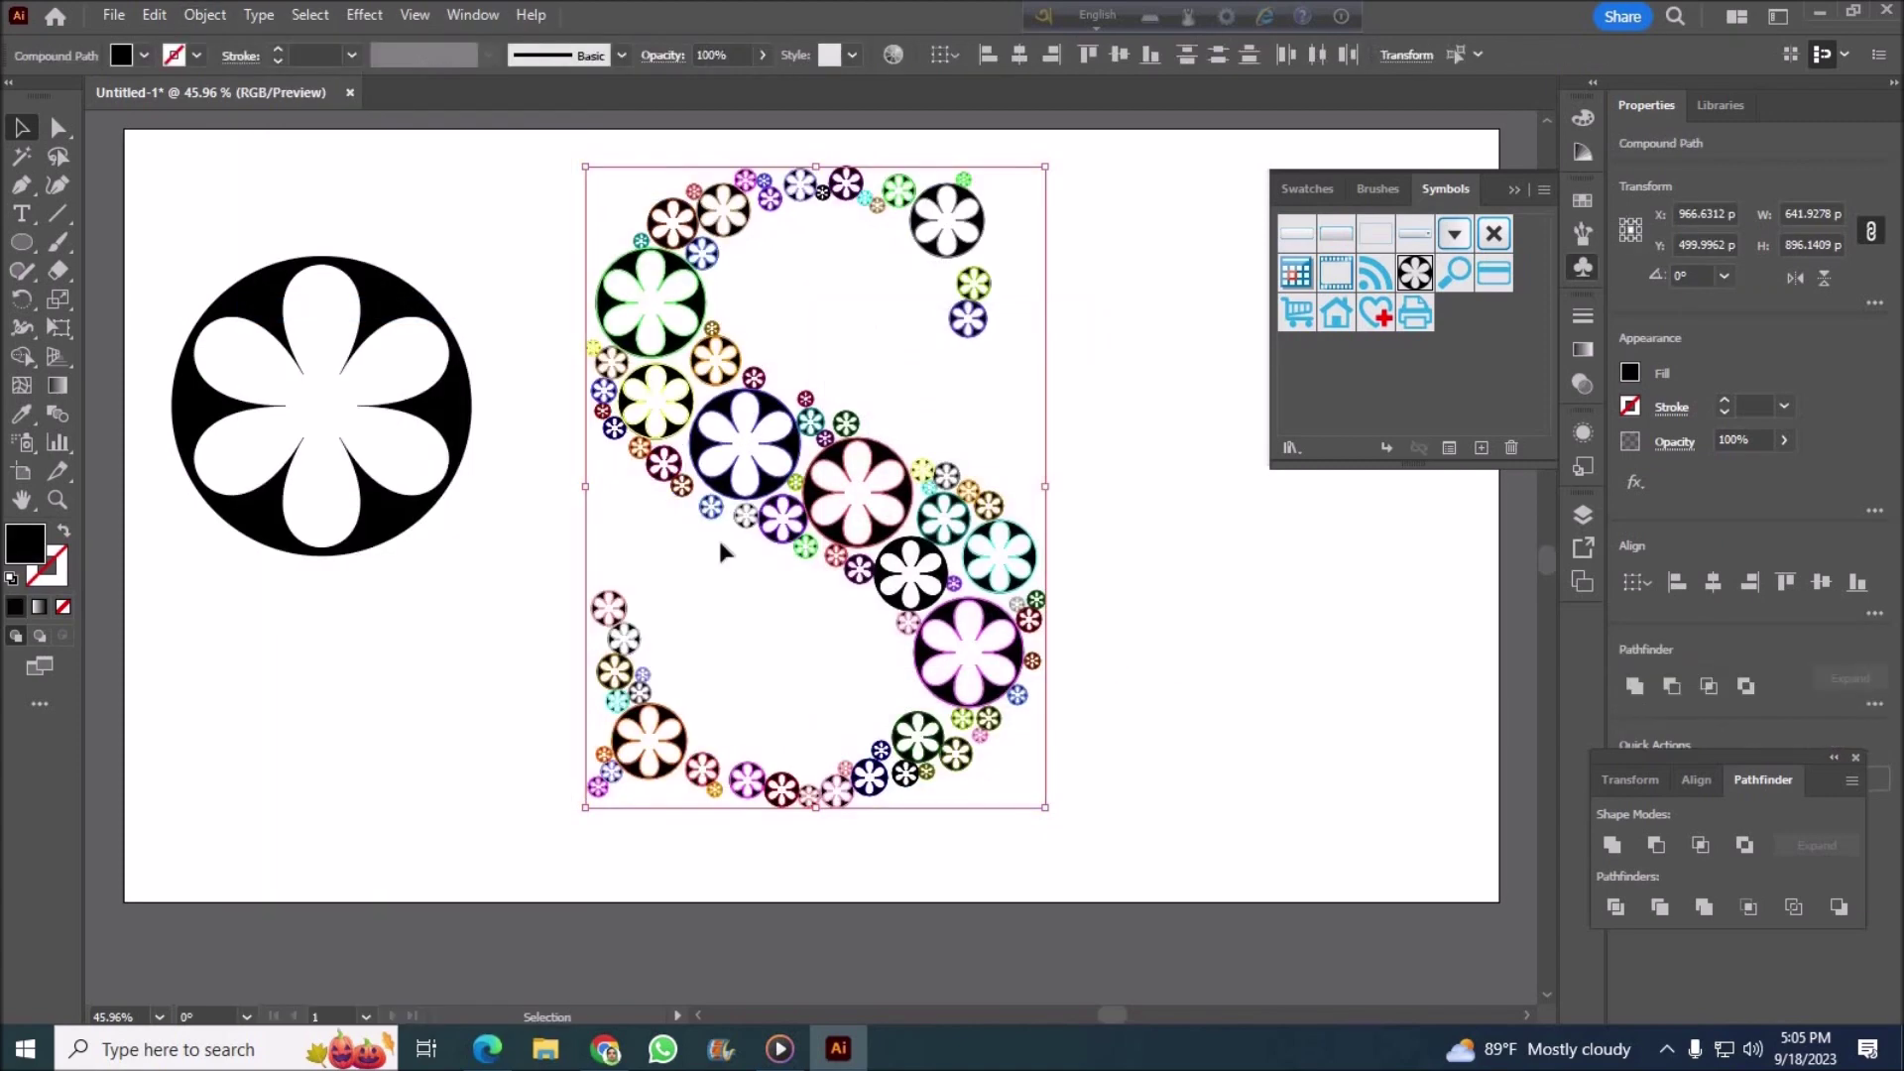
Step: Finish expanding the symbols and delete the original flower circle on the left
key(ctrl+shift+a)
click(456, 581)
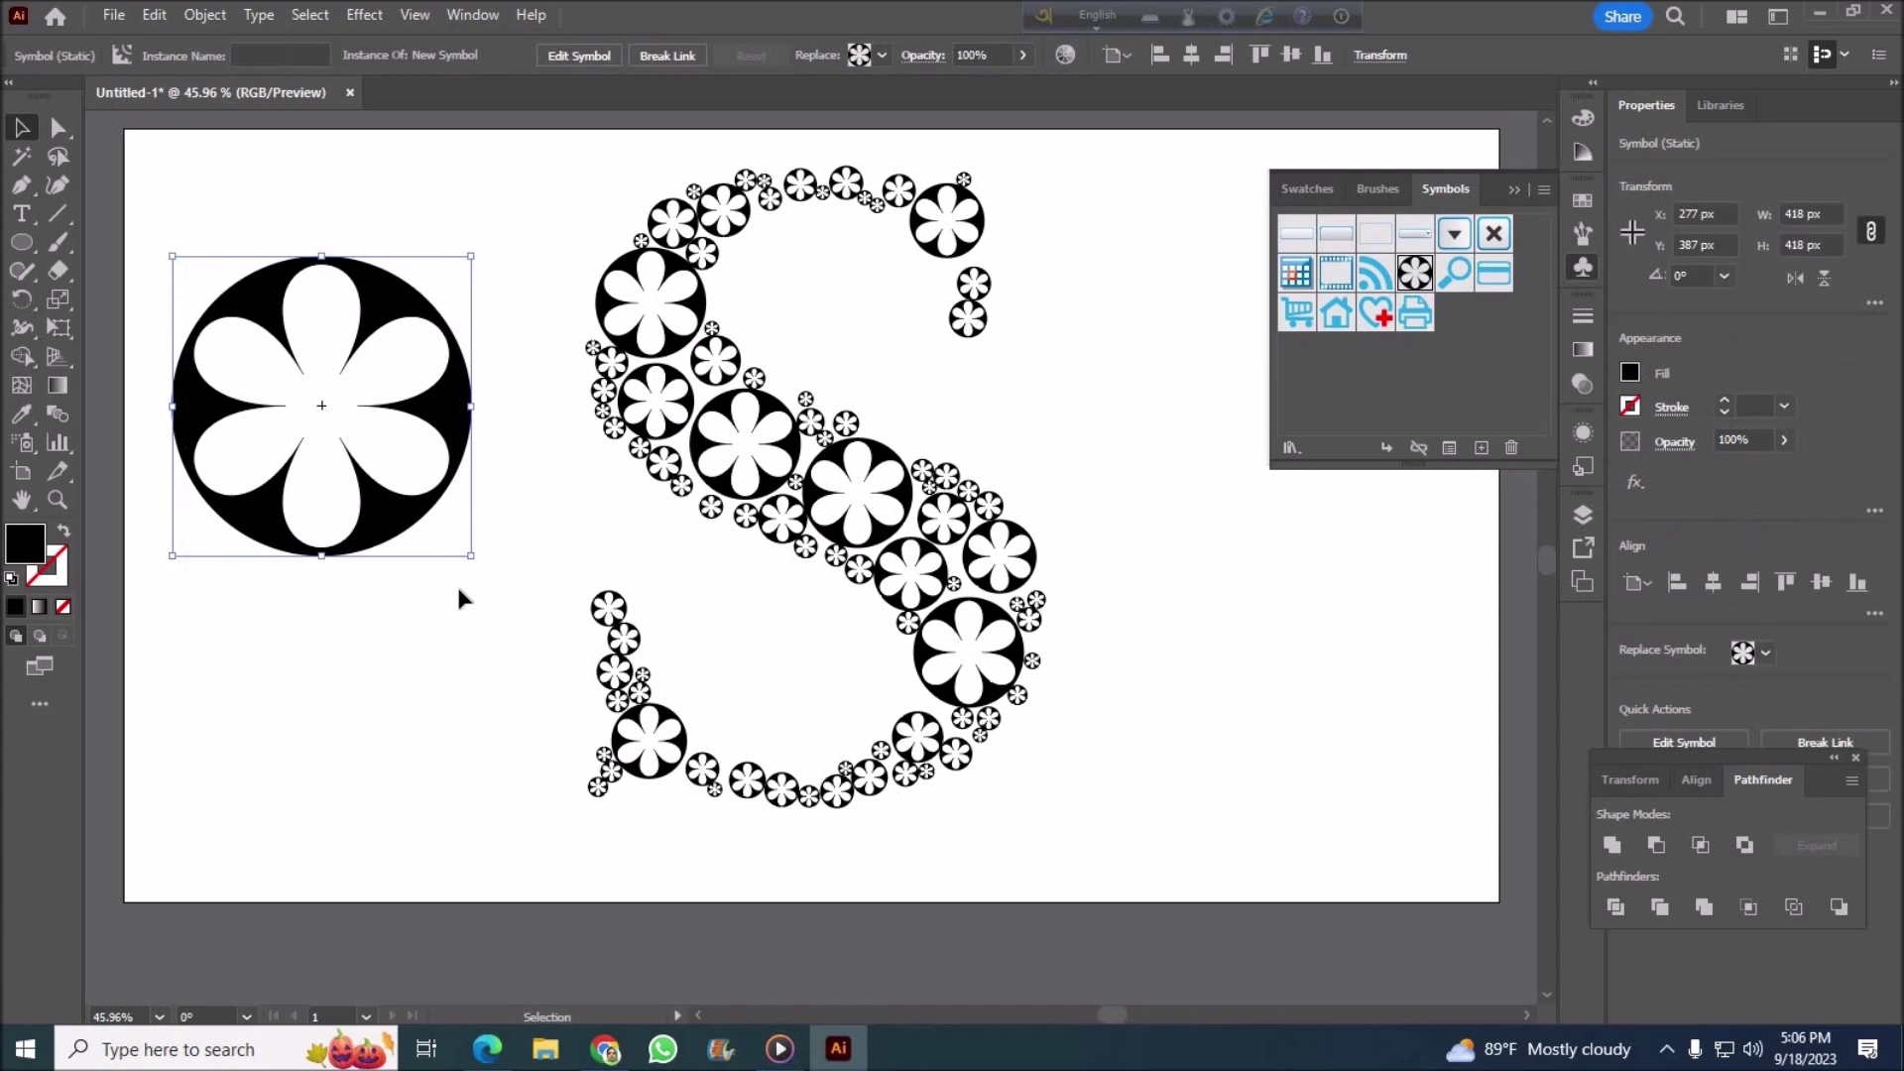
key(Delete)
Step: Fill the whole flower S with red and show the Swatches panel
drag(503, 125, 1102, 864)
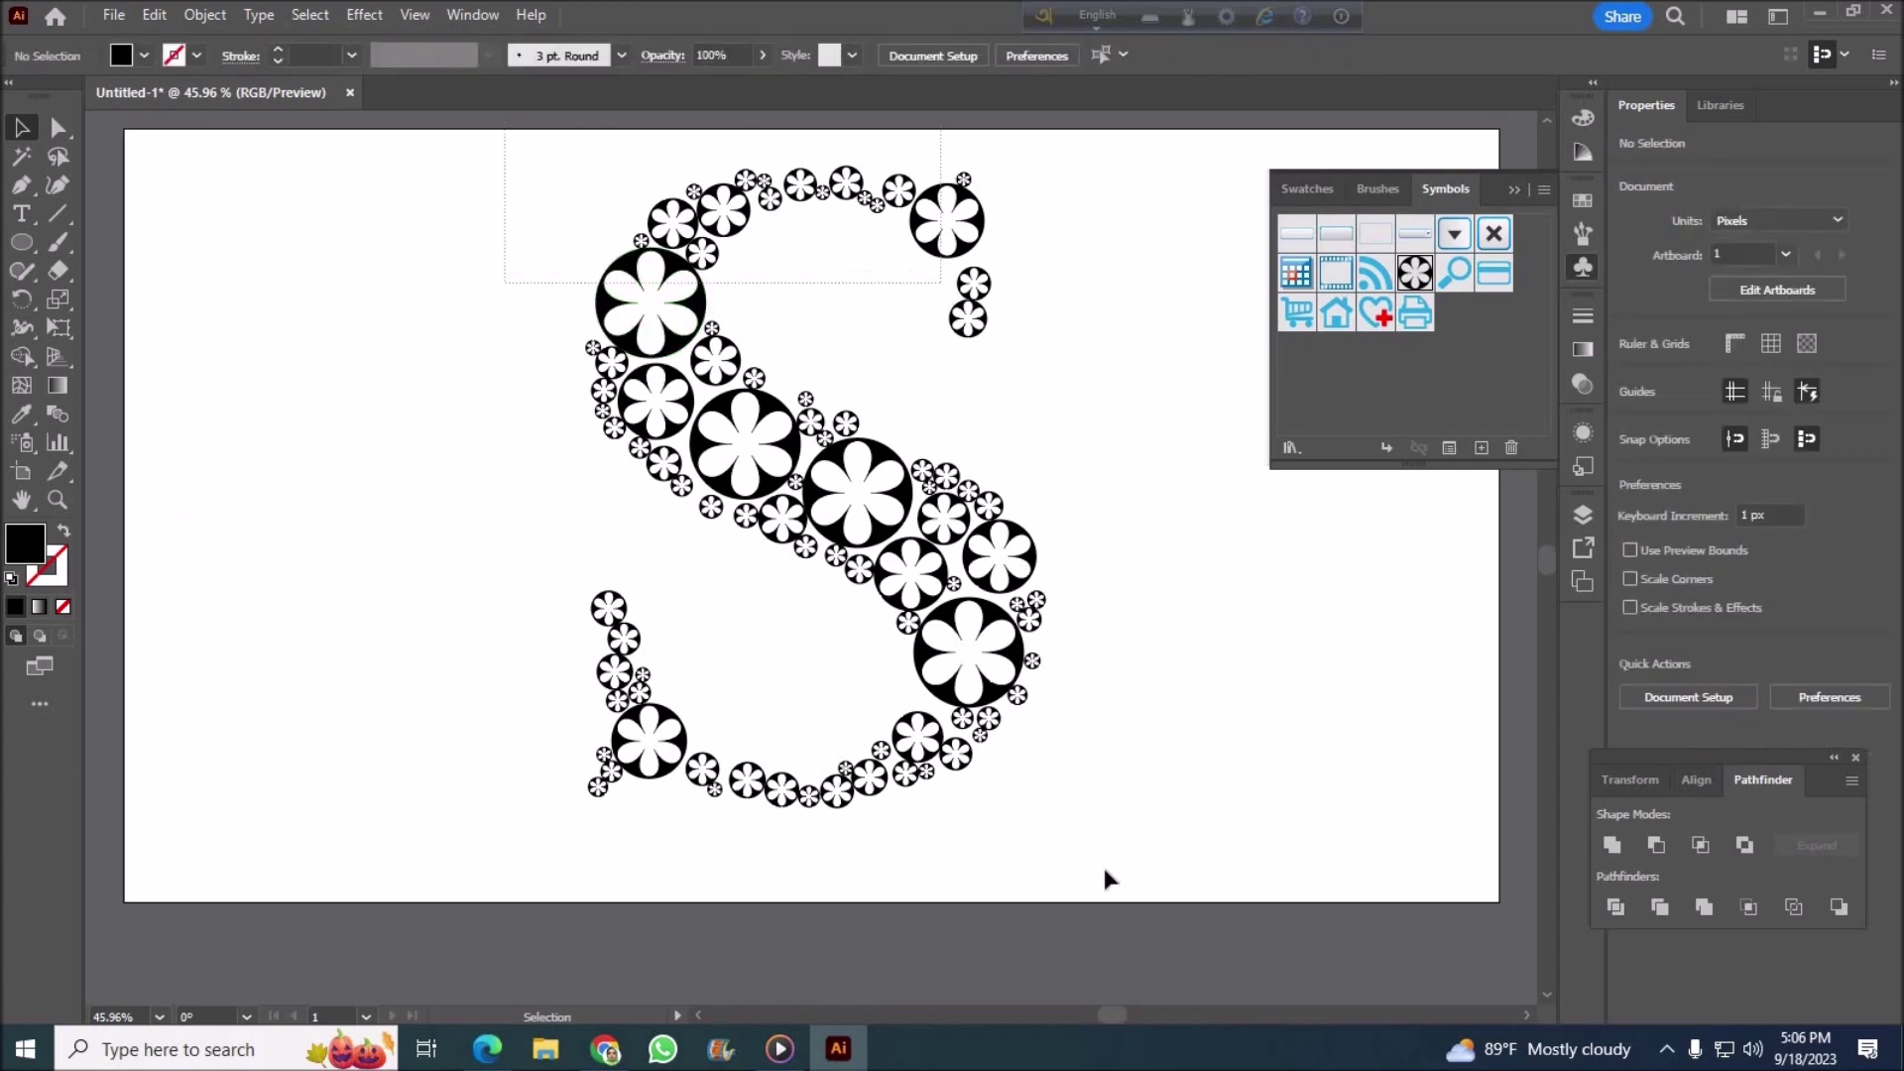
double_click(25, 543)
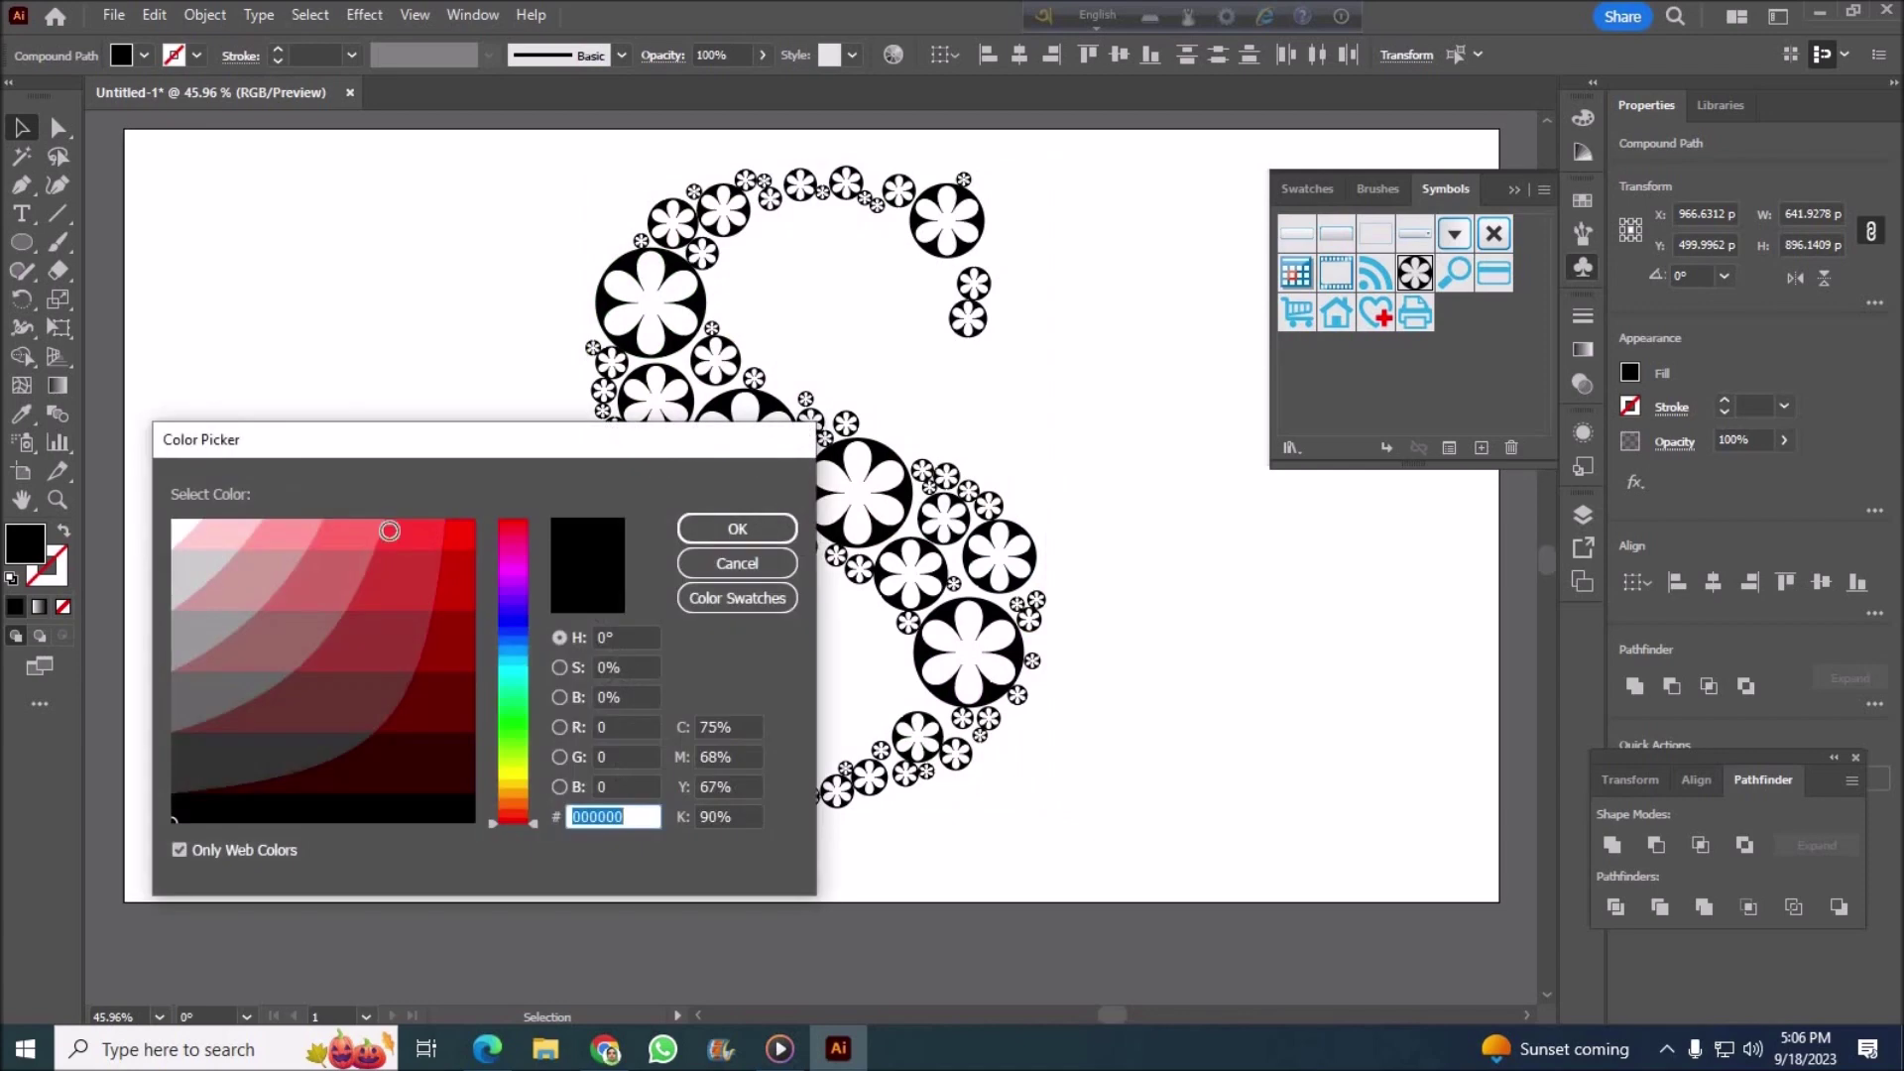
click(458, 530)
click(439, 554)
click(346, 537)
click(512, 522)
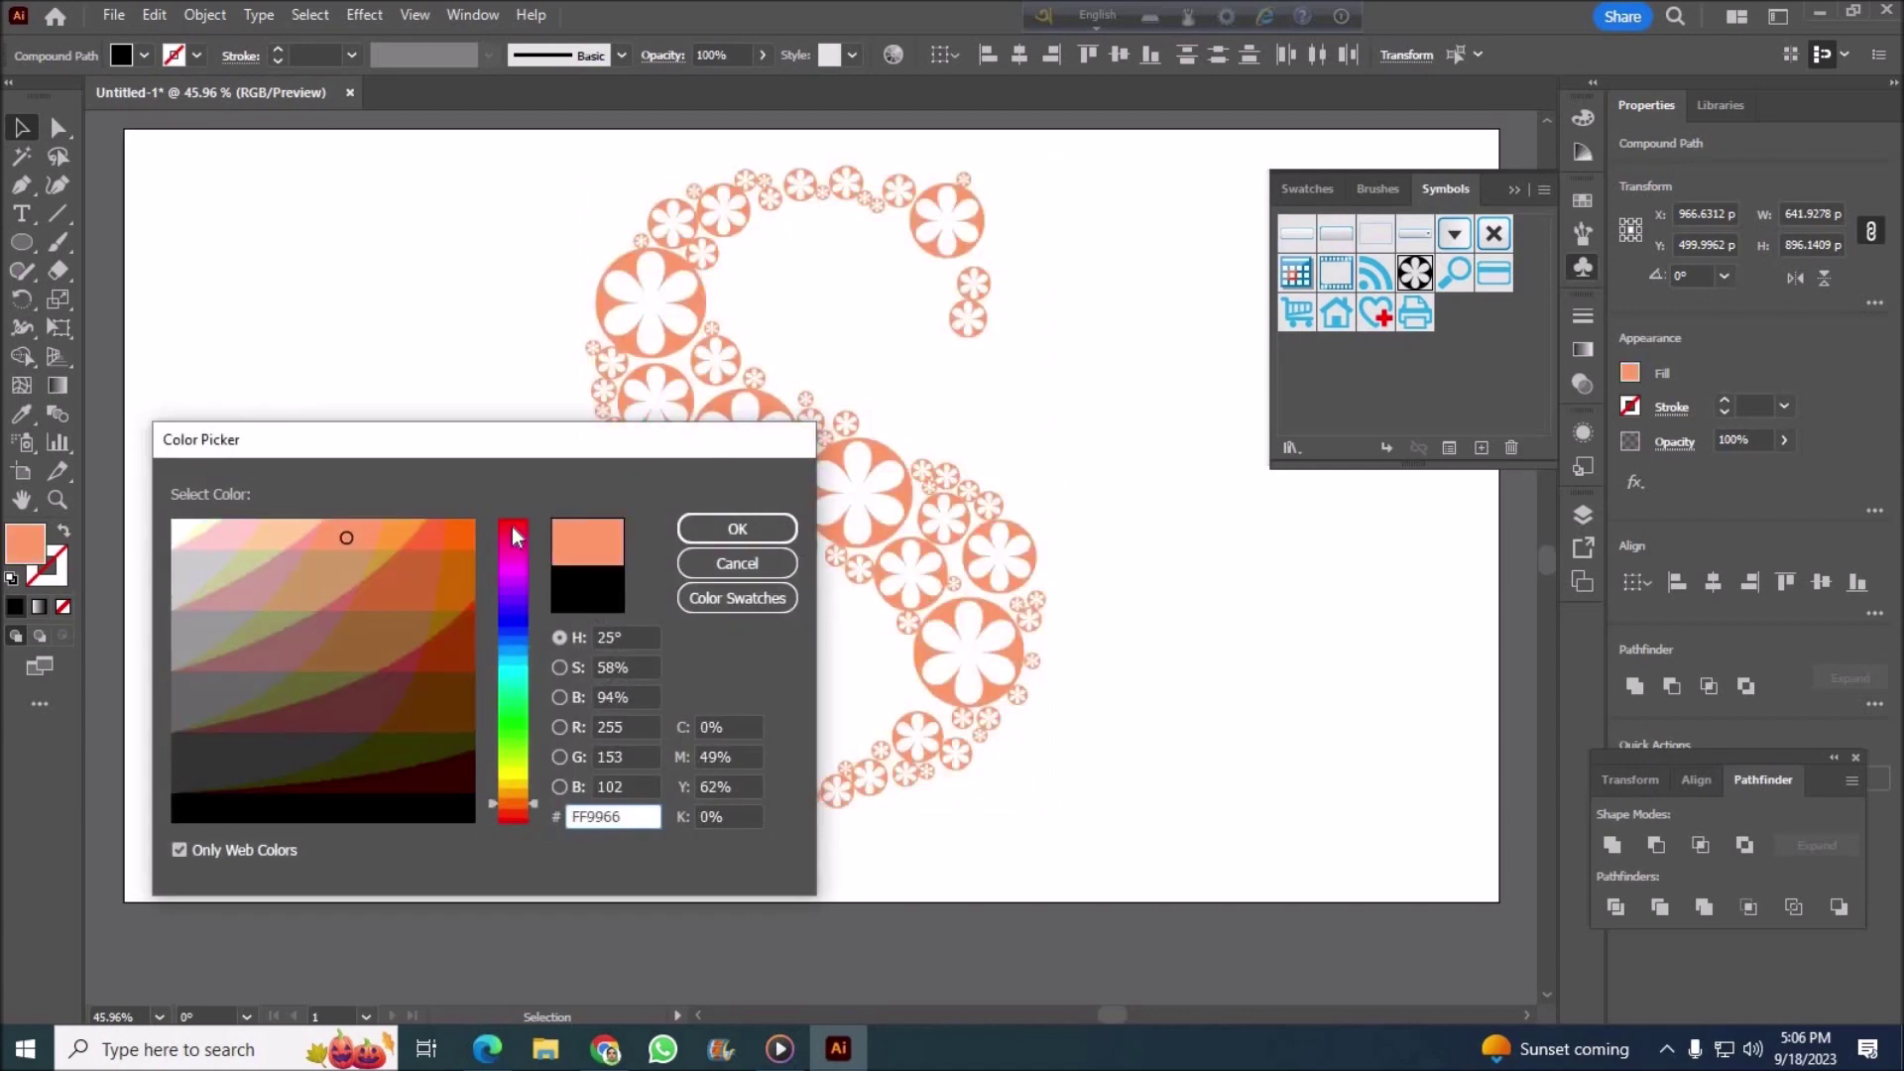
click(513, 527)
click(734, 528)
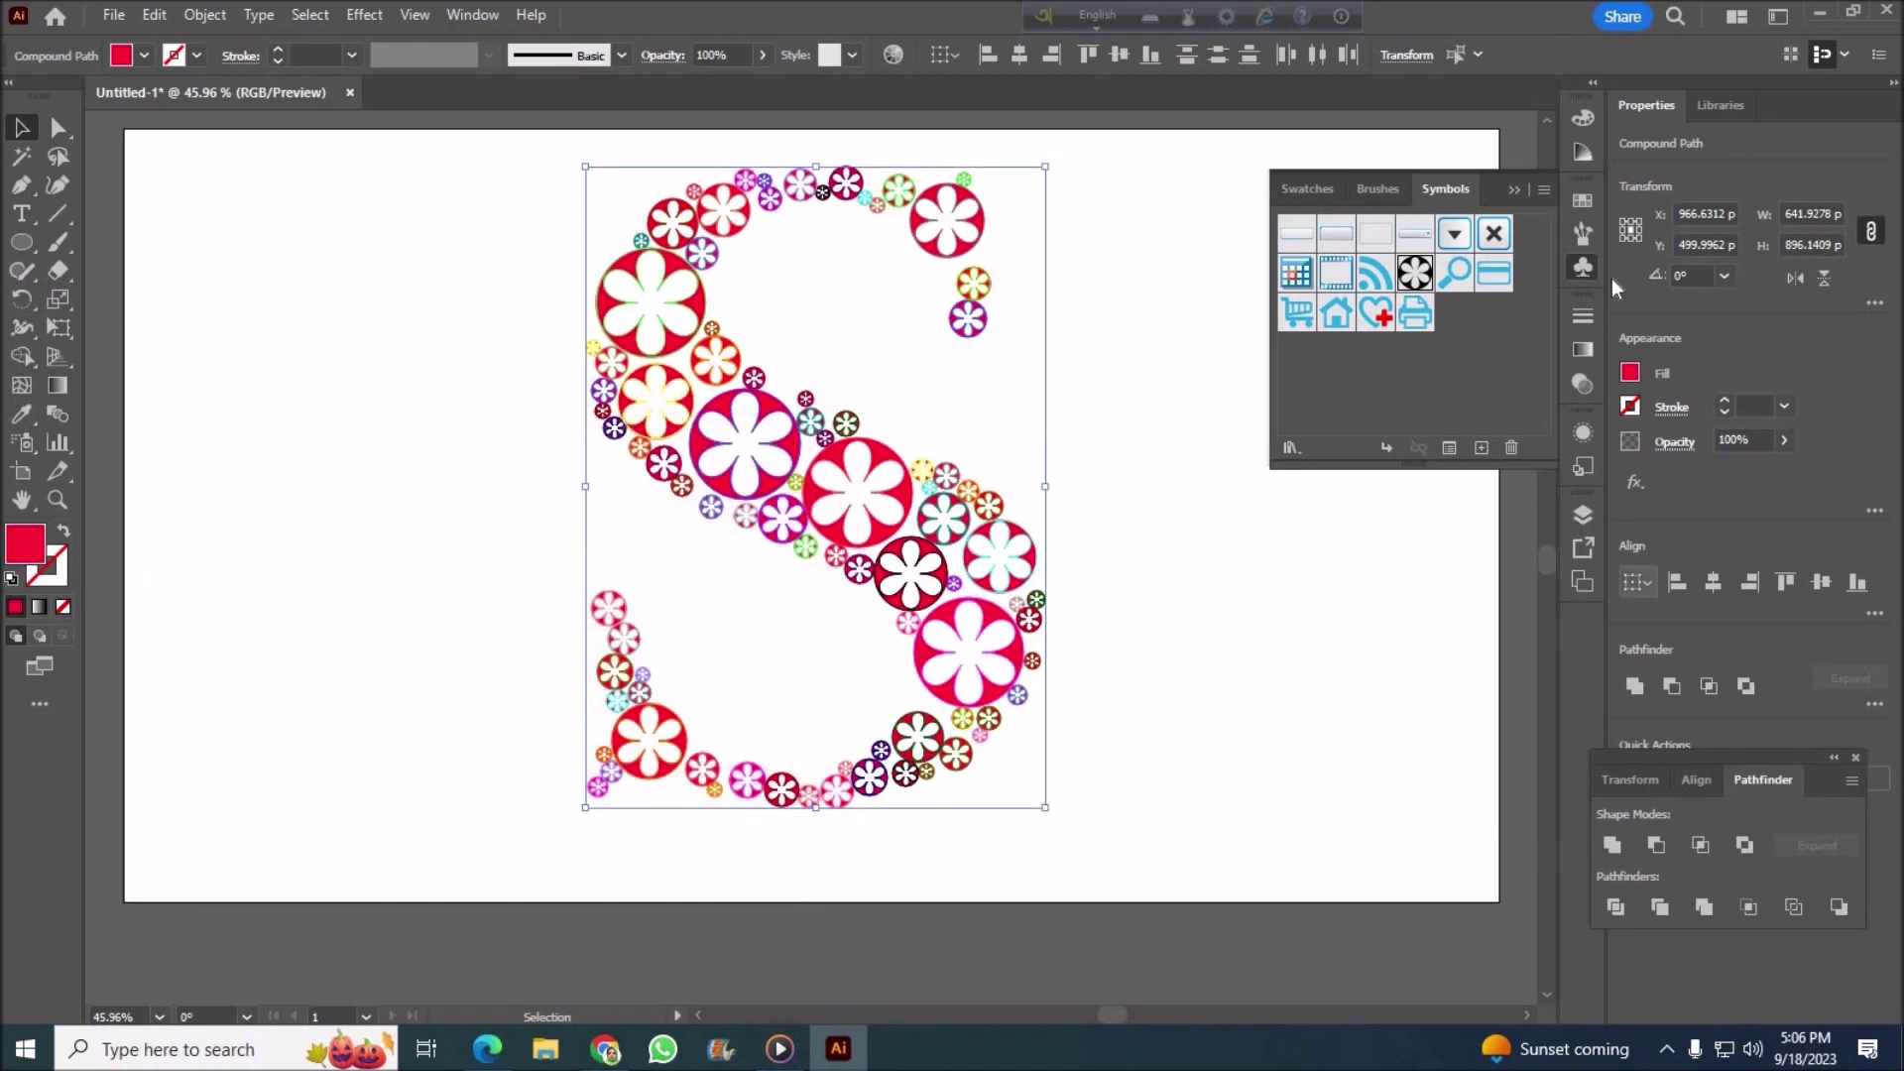
click(1581, 200)
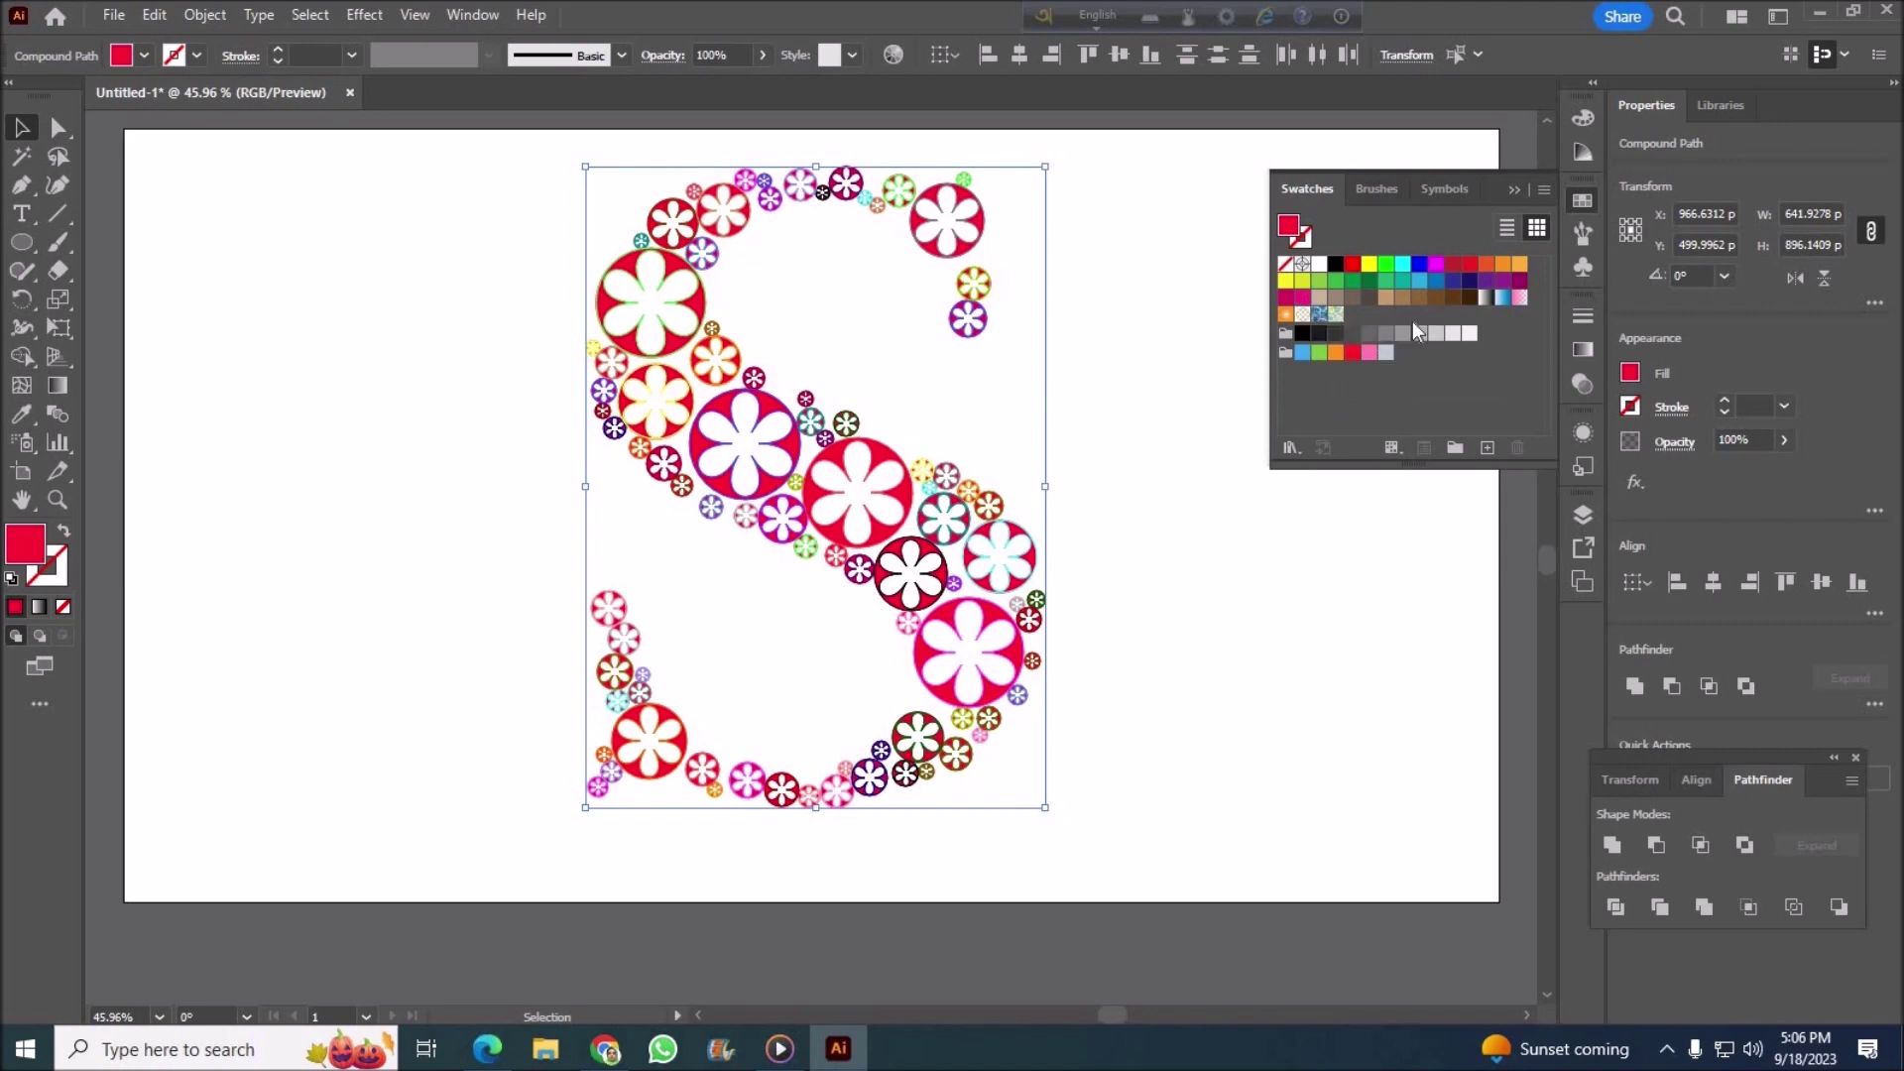
Step: Randomly recolour the flowers from the green, orange, red and pink swatches with RandomSwatchesFill, then deselect
click(1319, 353)
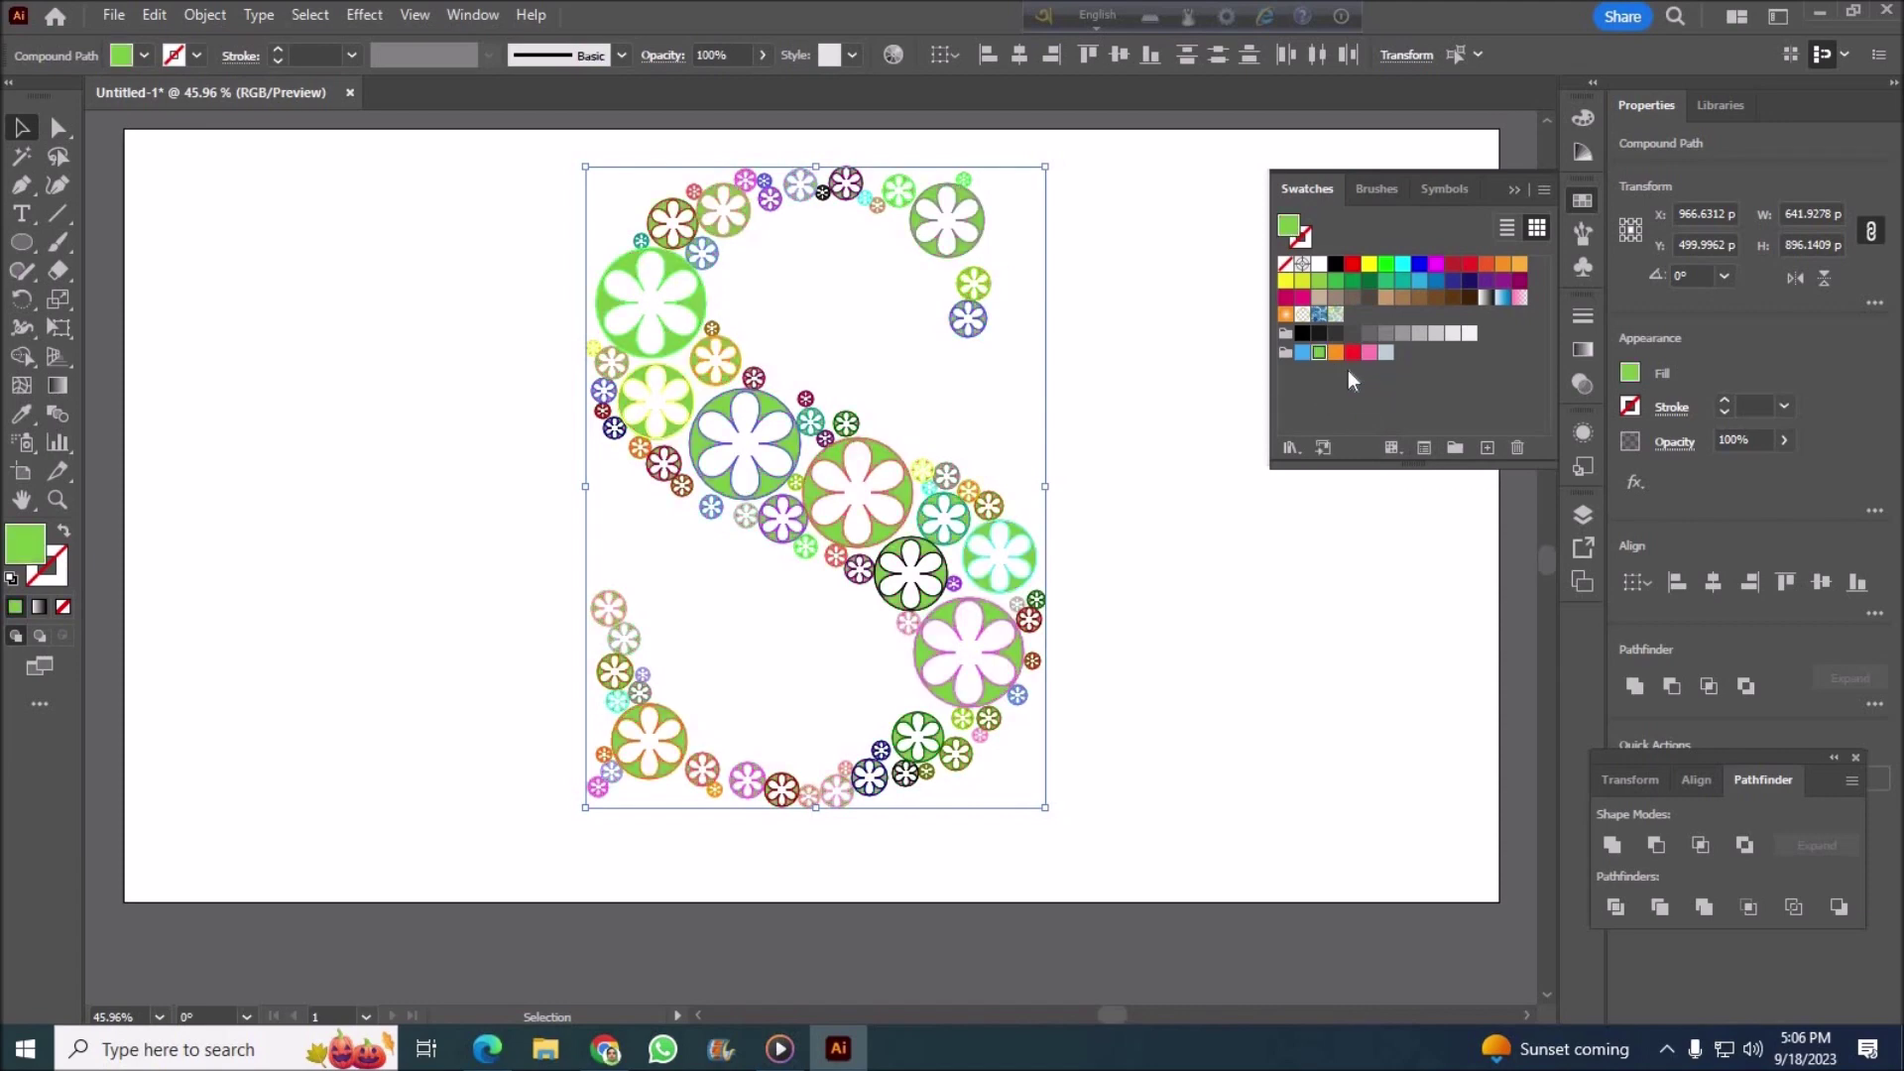
shift+click(1369, 354)
click(120, 20)
mouse_move(156, 618)
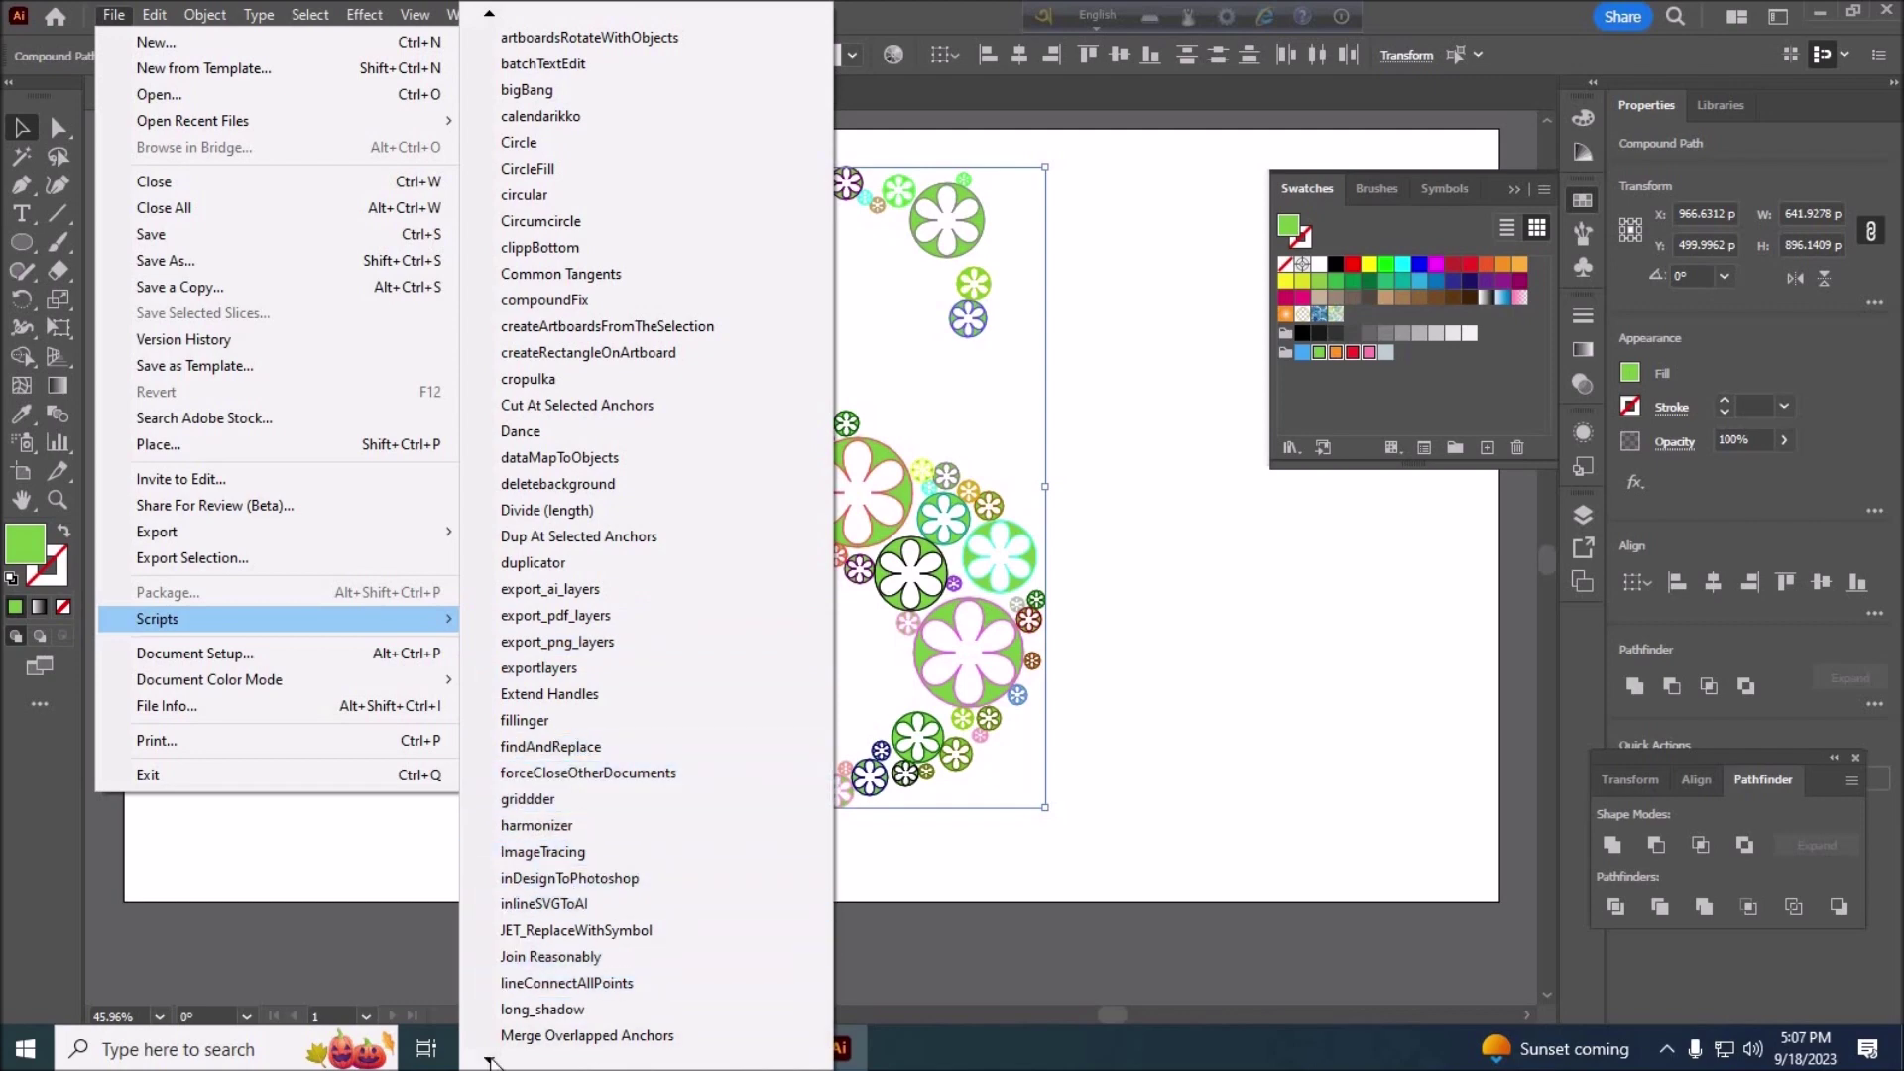
mouse_move(490, 1059)
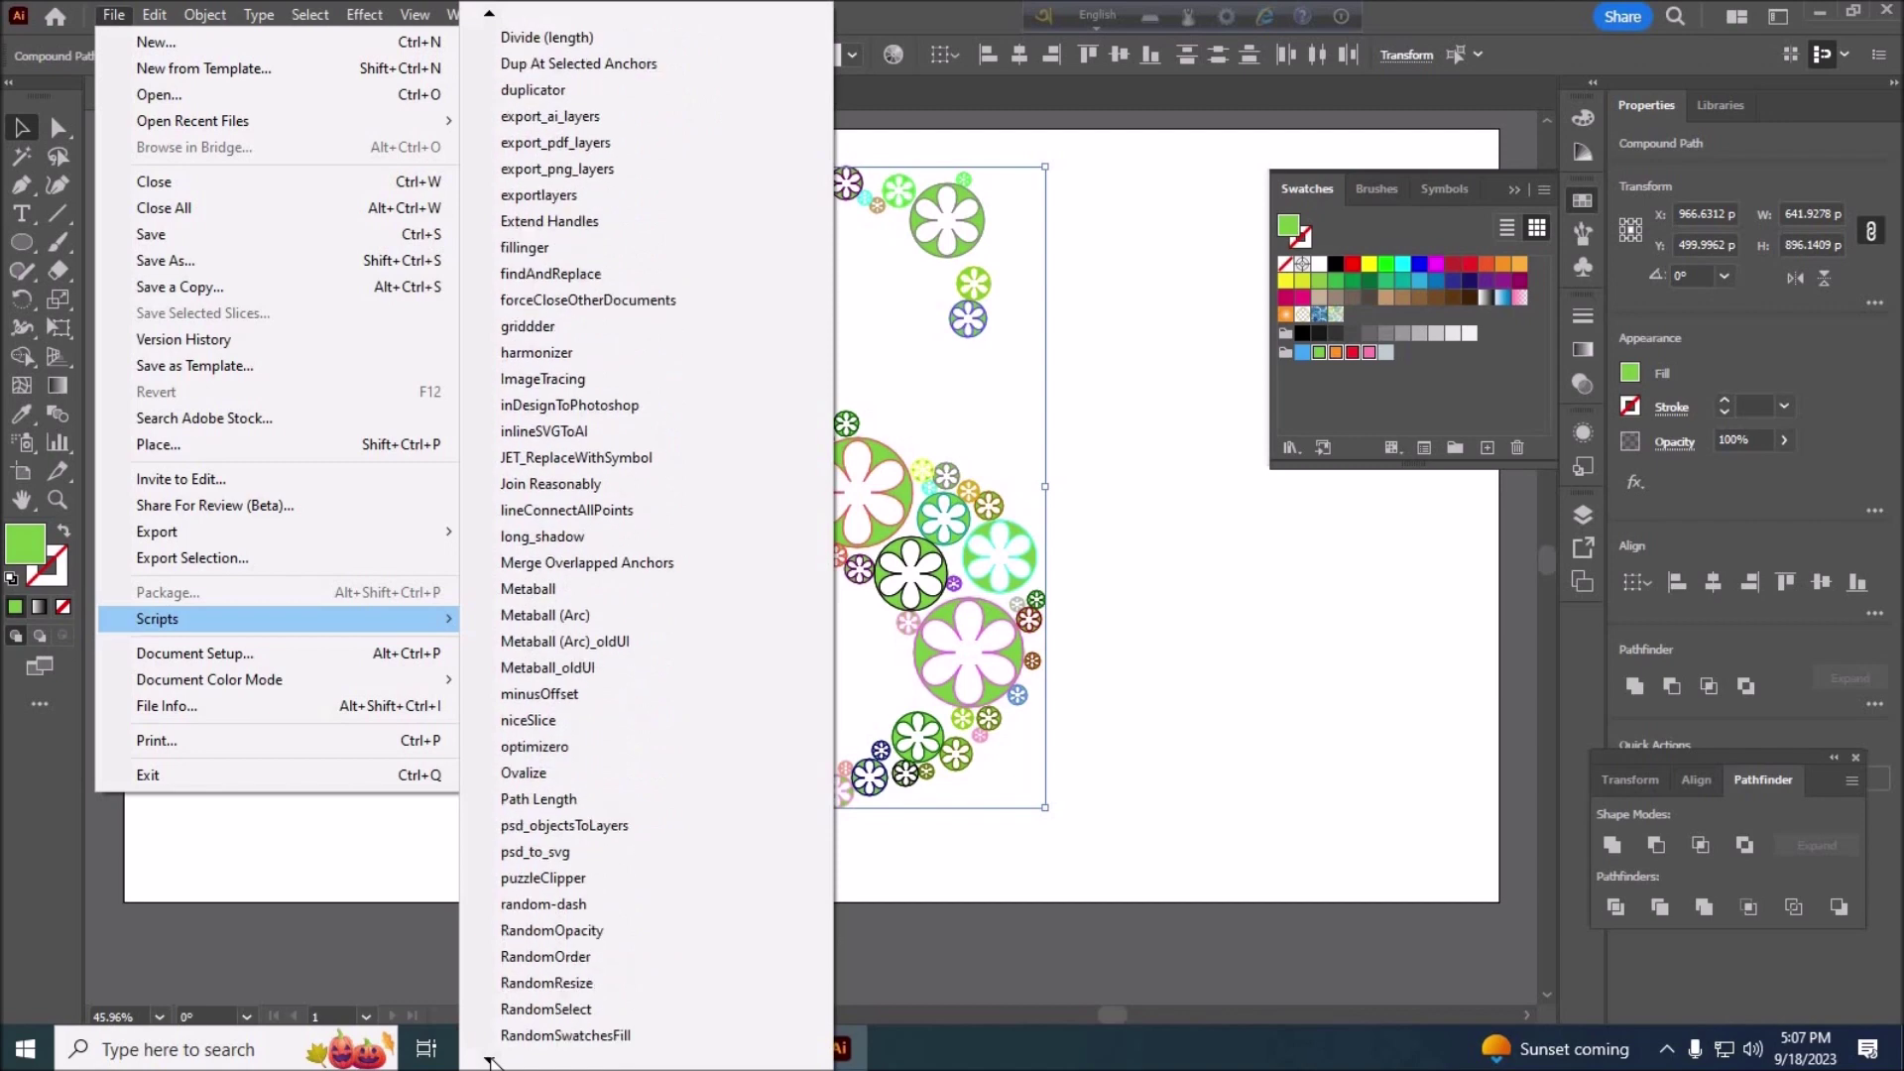
click(625, 958)
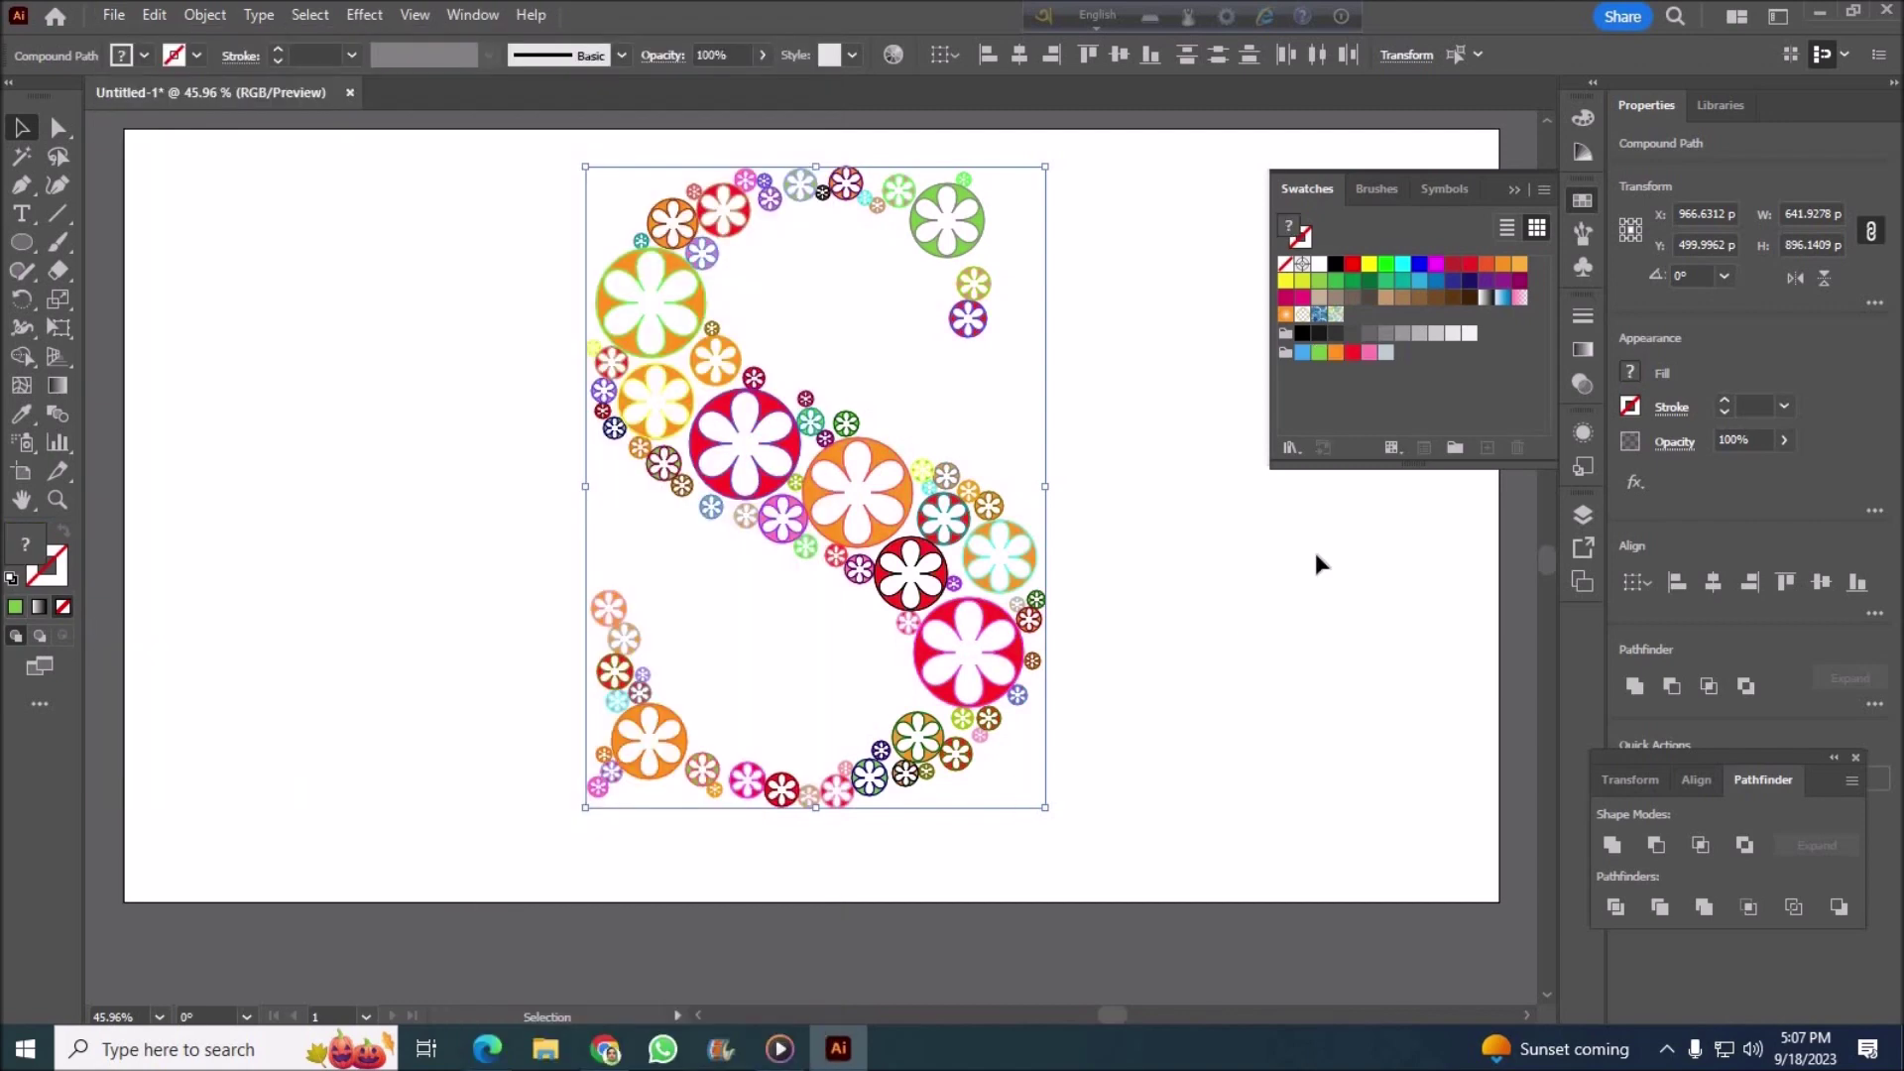
key(ctrl+z)
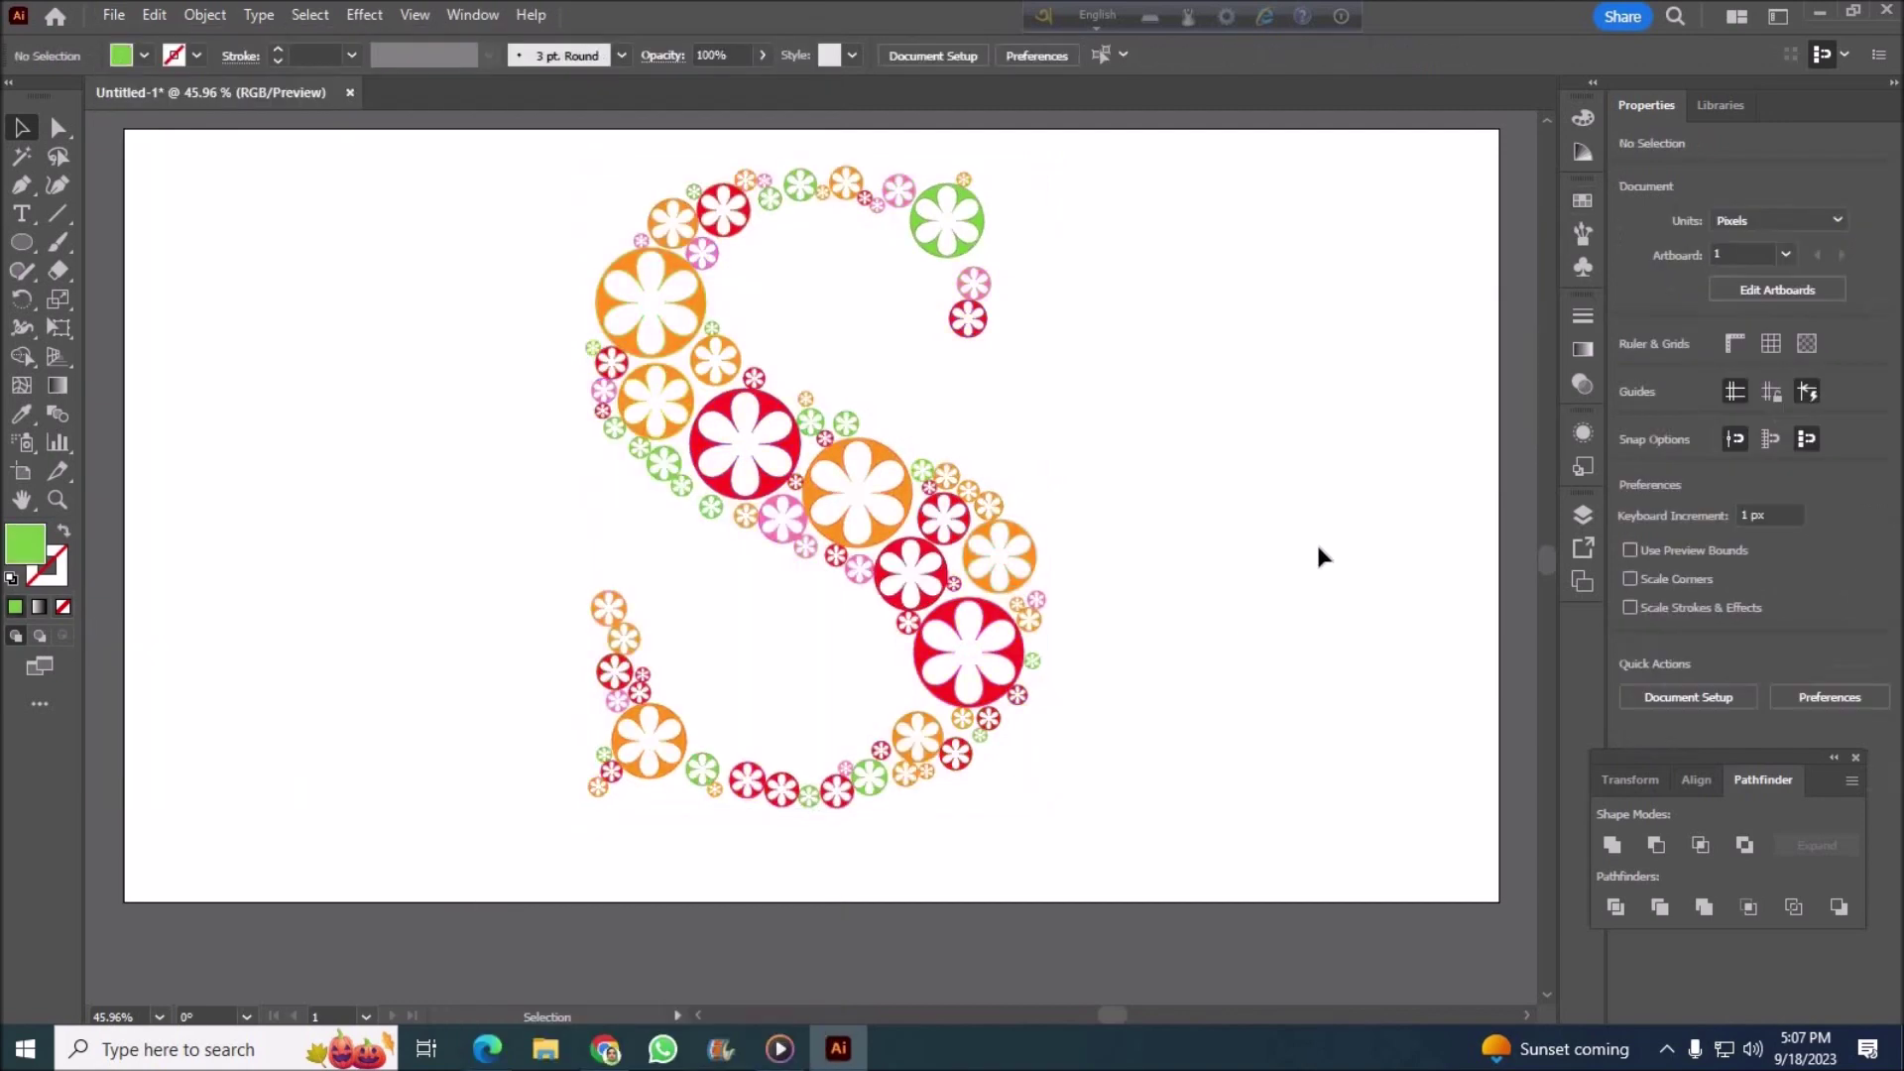
click(159, 1017)
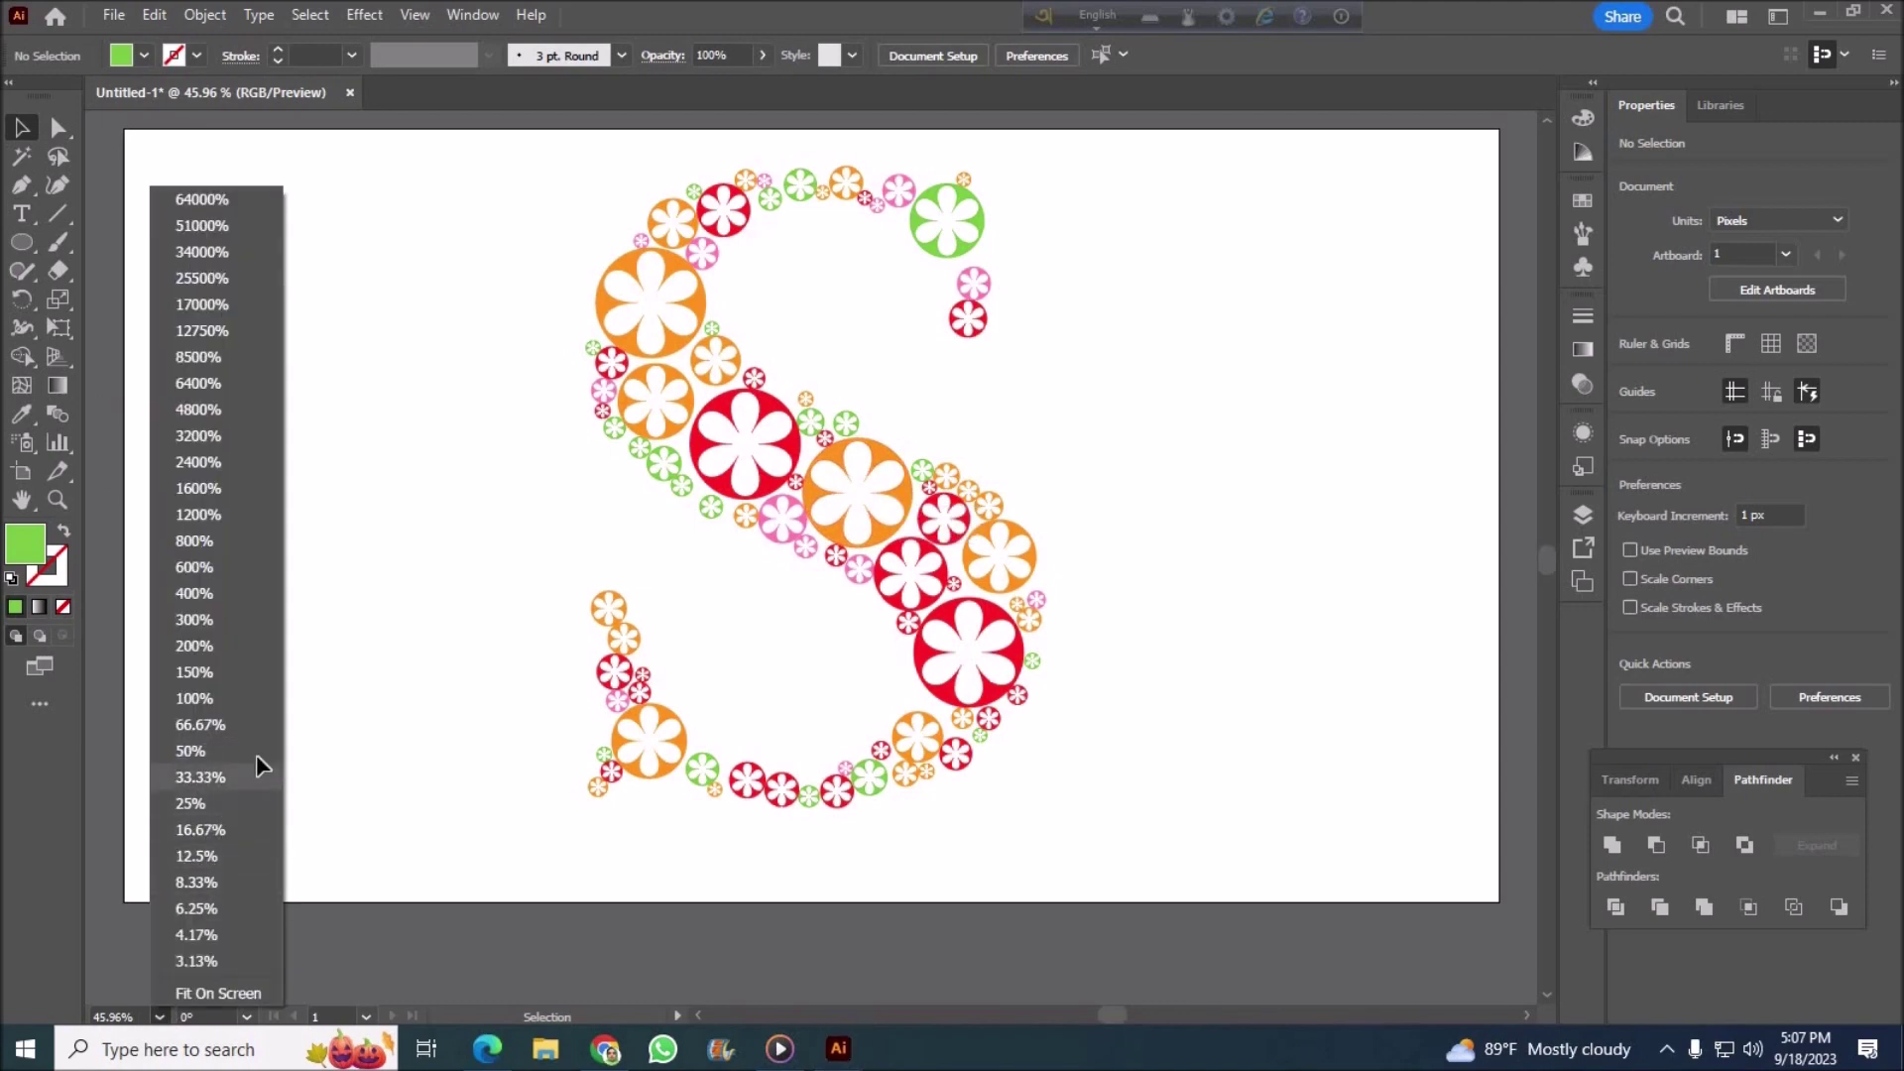
Step: Zoom out to 16.67% and draw a 1920x1080 rectangle covering the whole artboard
click(199, 725)
click(158, 1016)
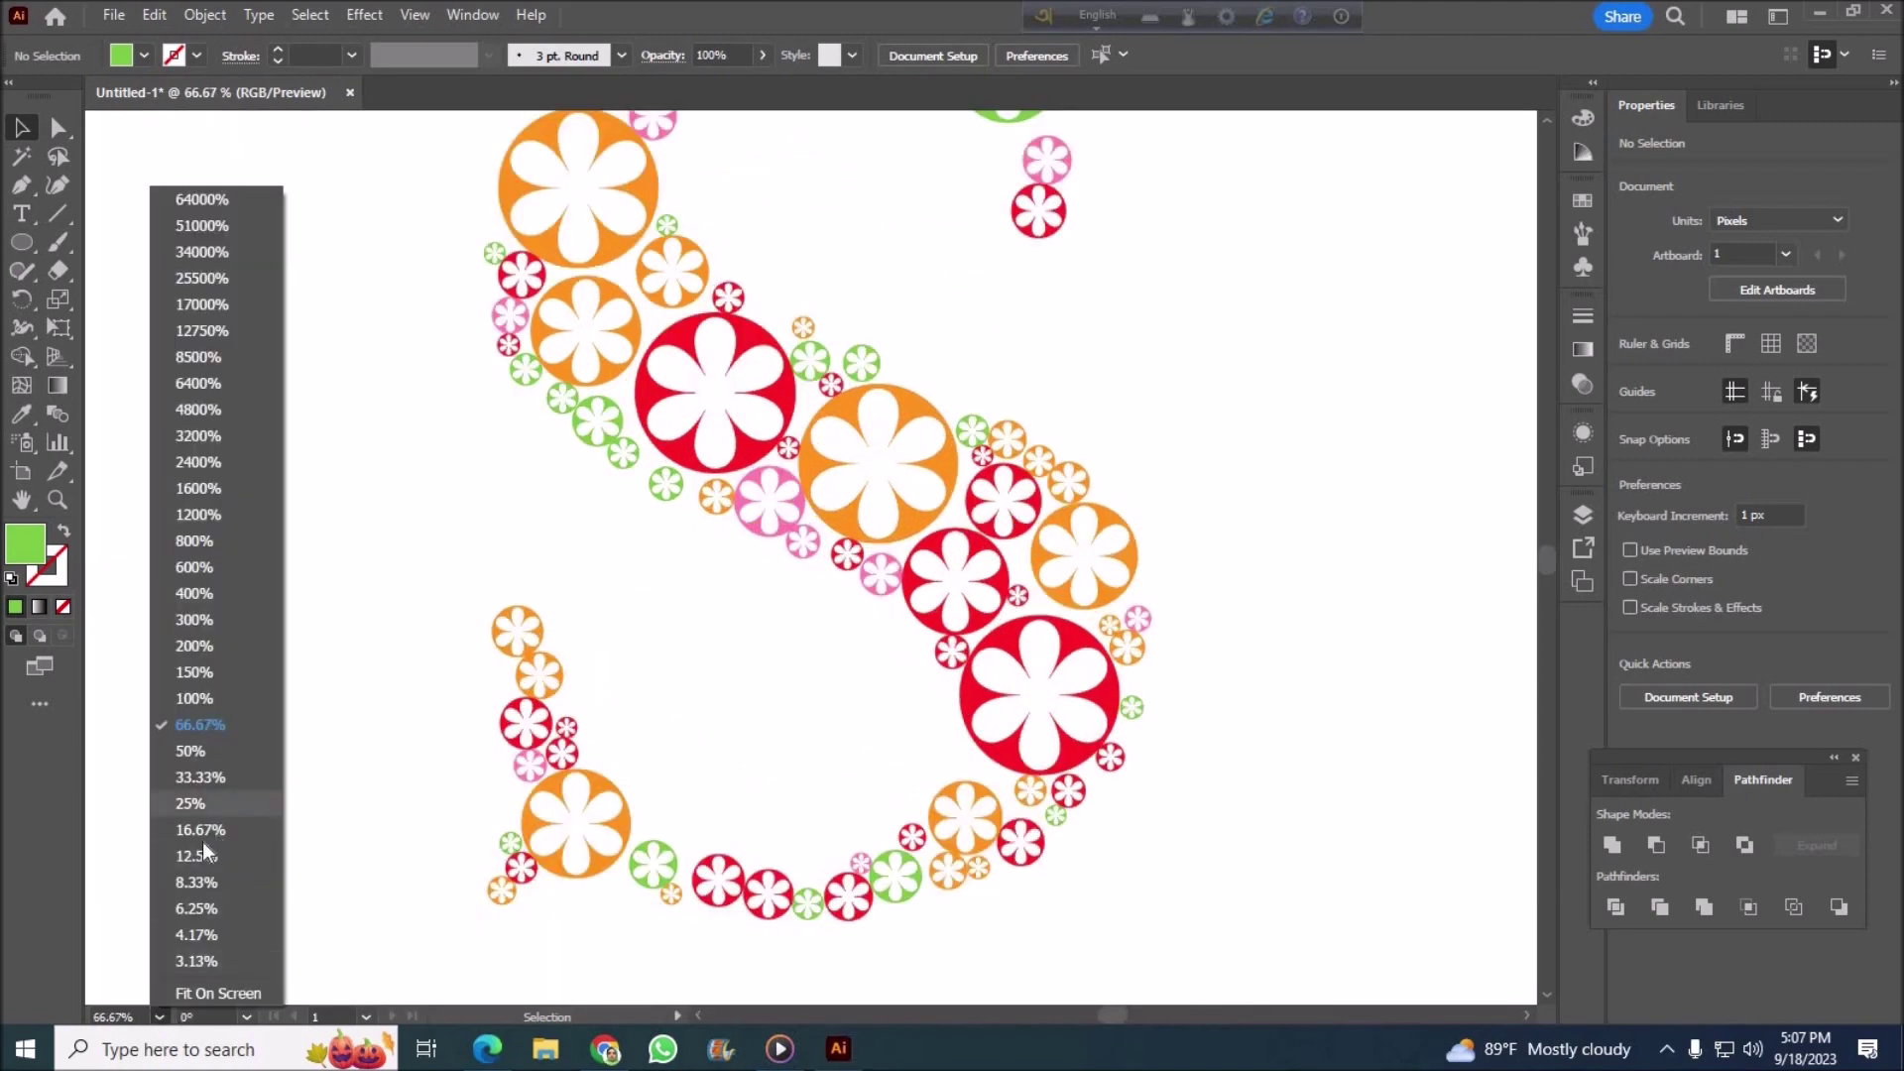
click(228, 838)
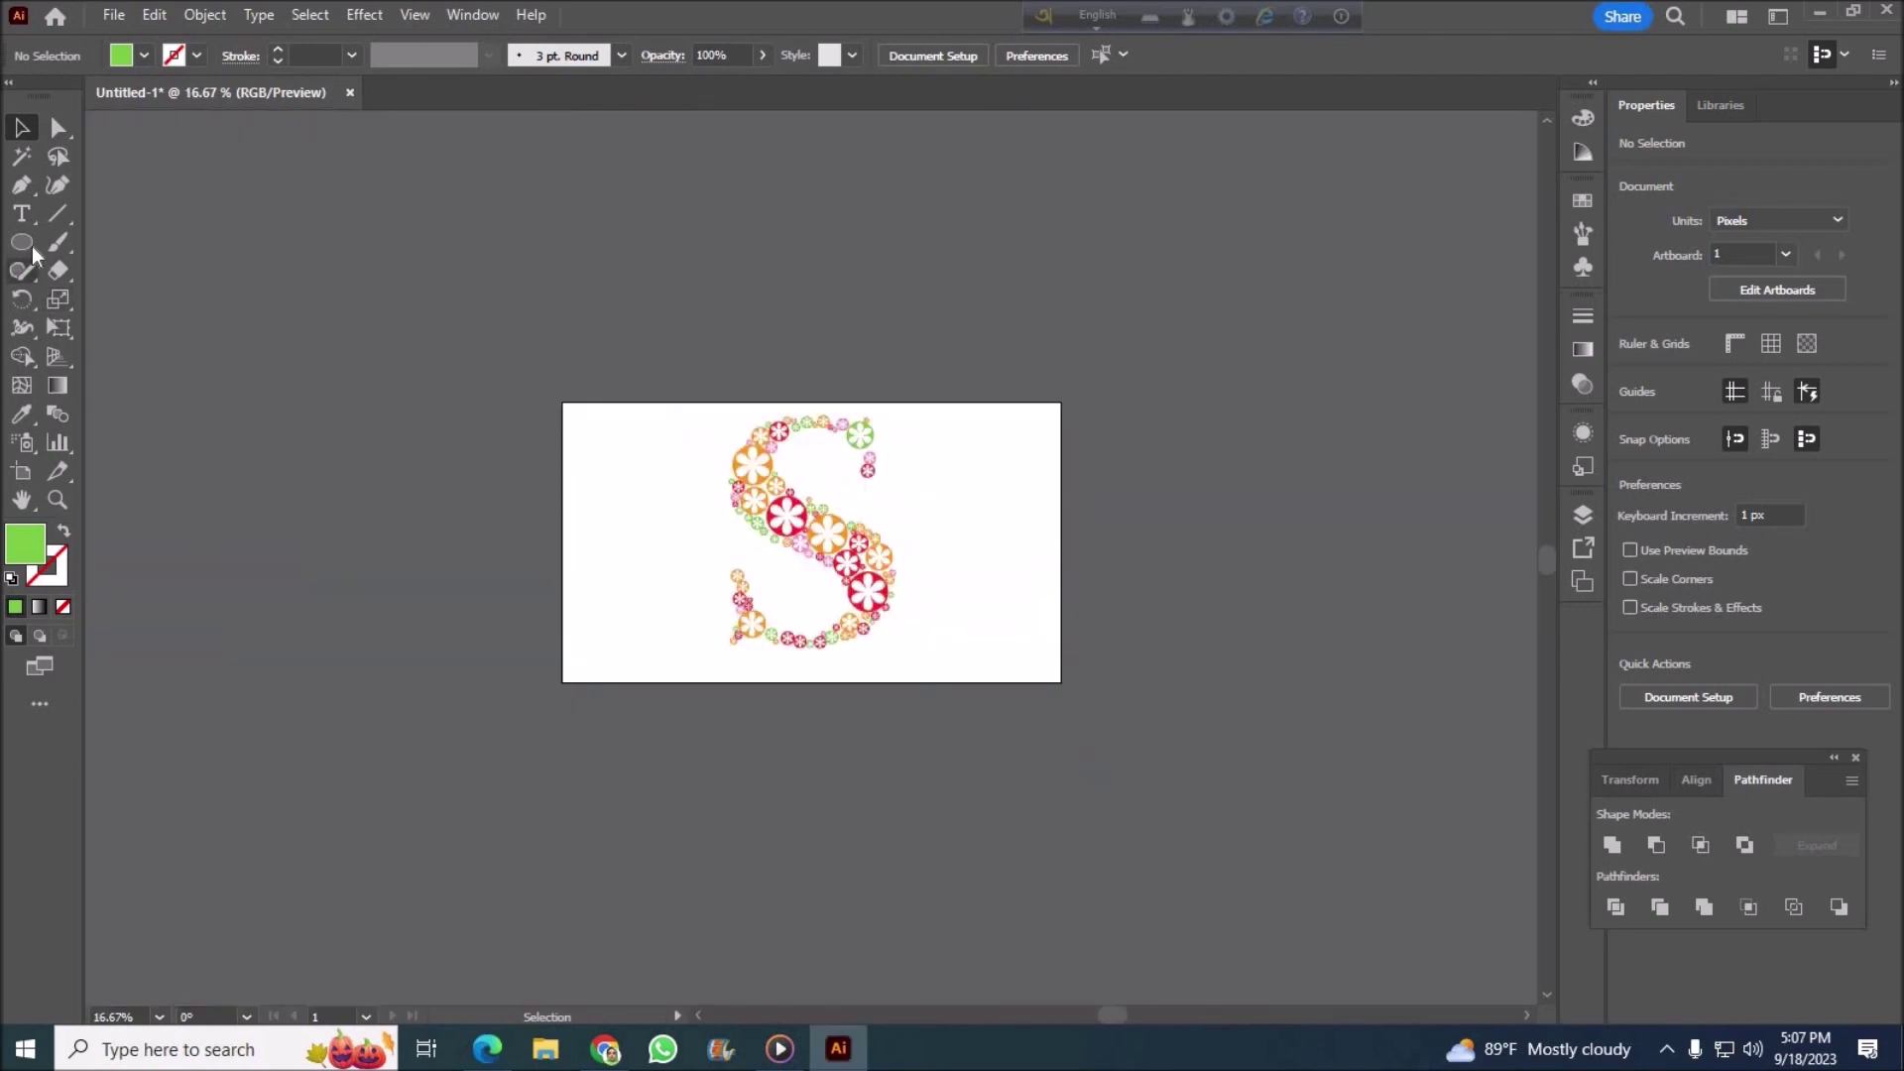
drag(32, 246, 148, 242)
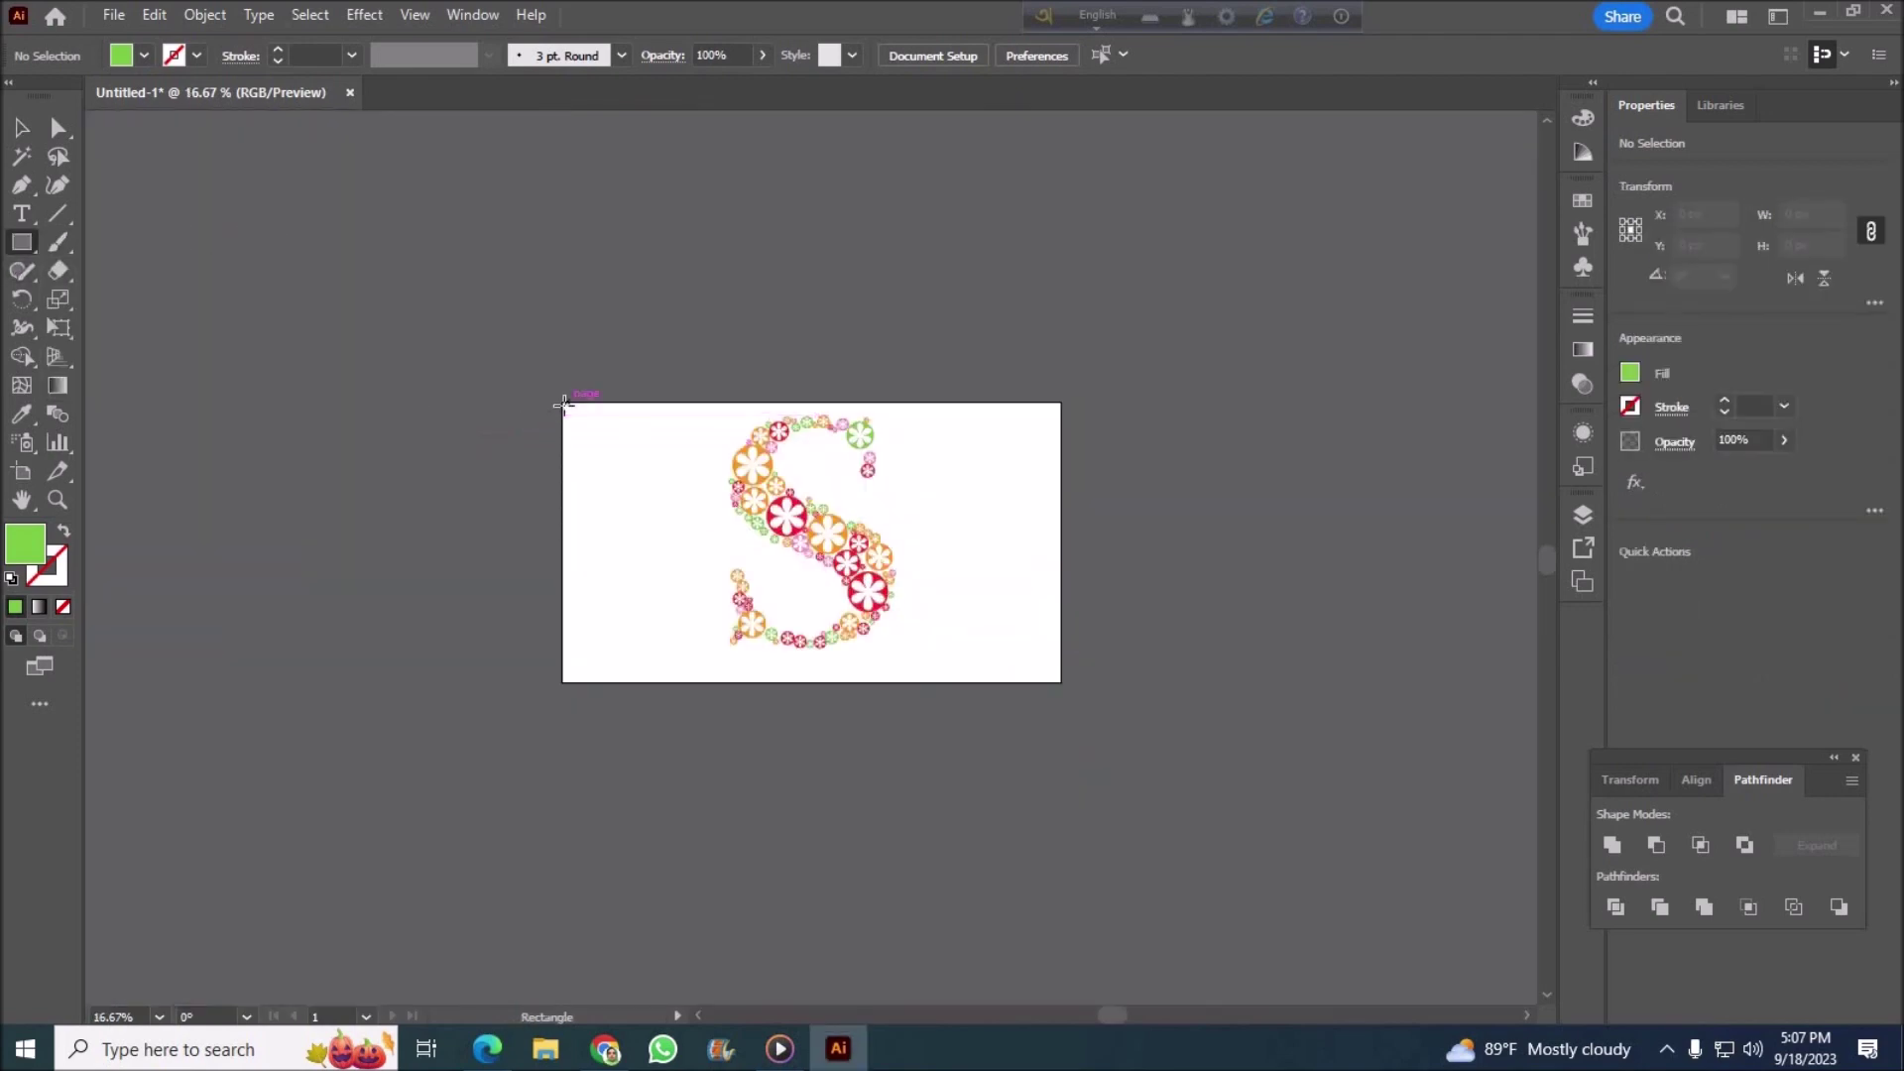
drag(562, 402, 1061, 682)
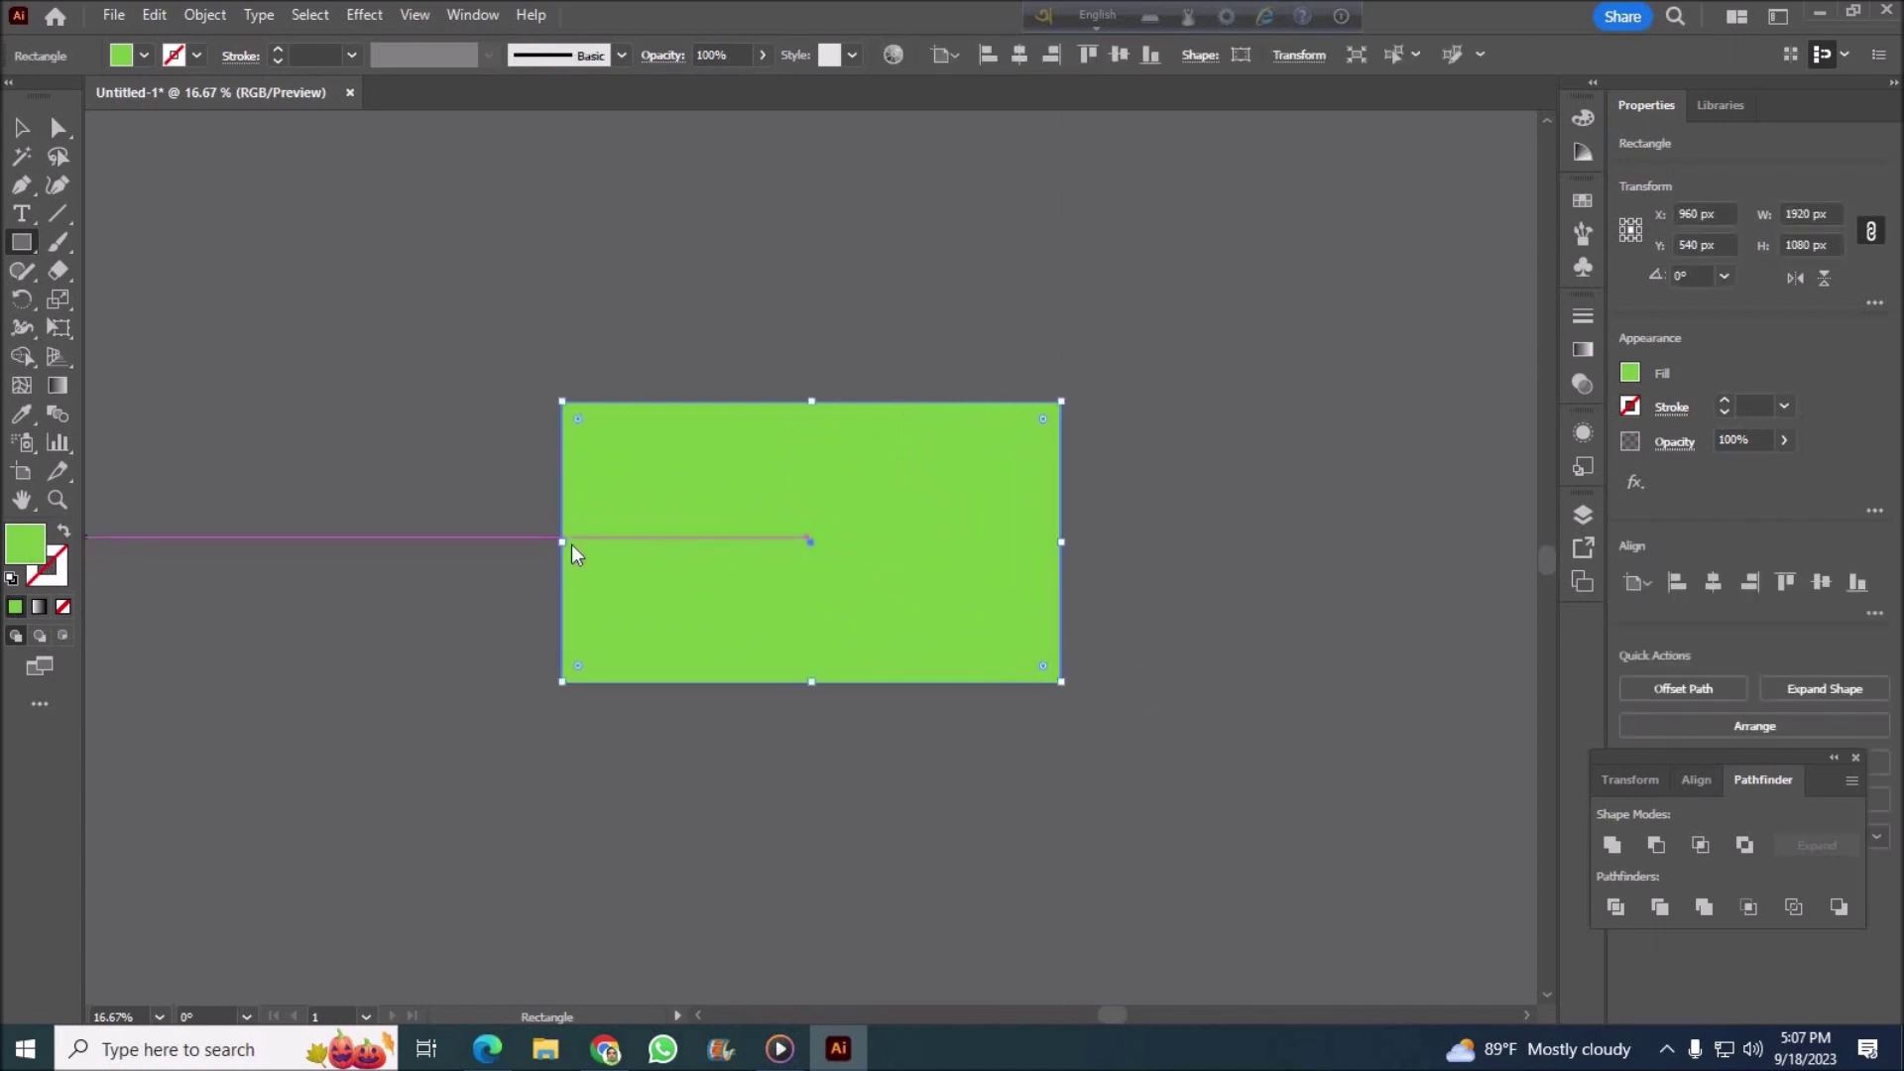
Step: Fill the rectangle black, send it behind the flowers, and zoom to 50%
double_click(25, 544)
click(376, 806)
click(737, 527)
key(v)
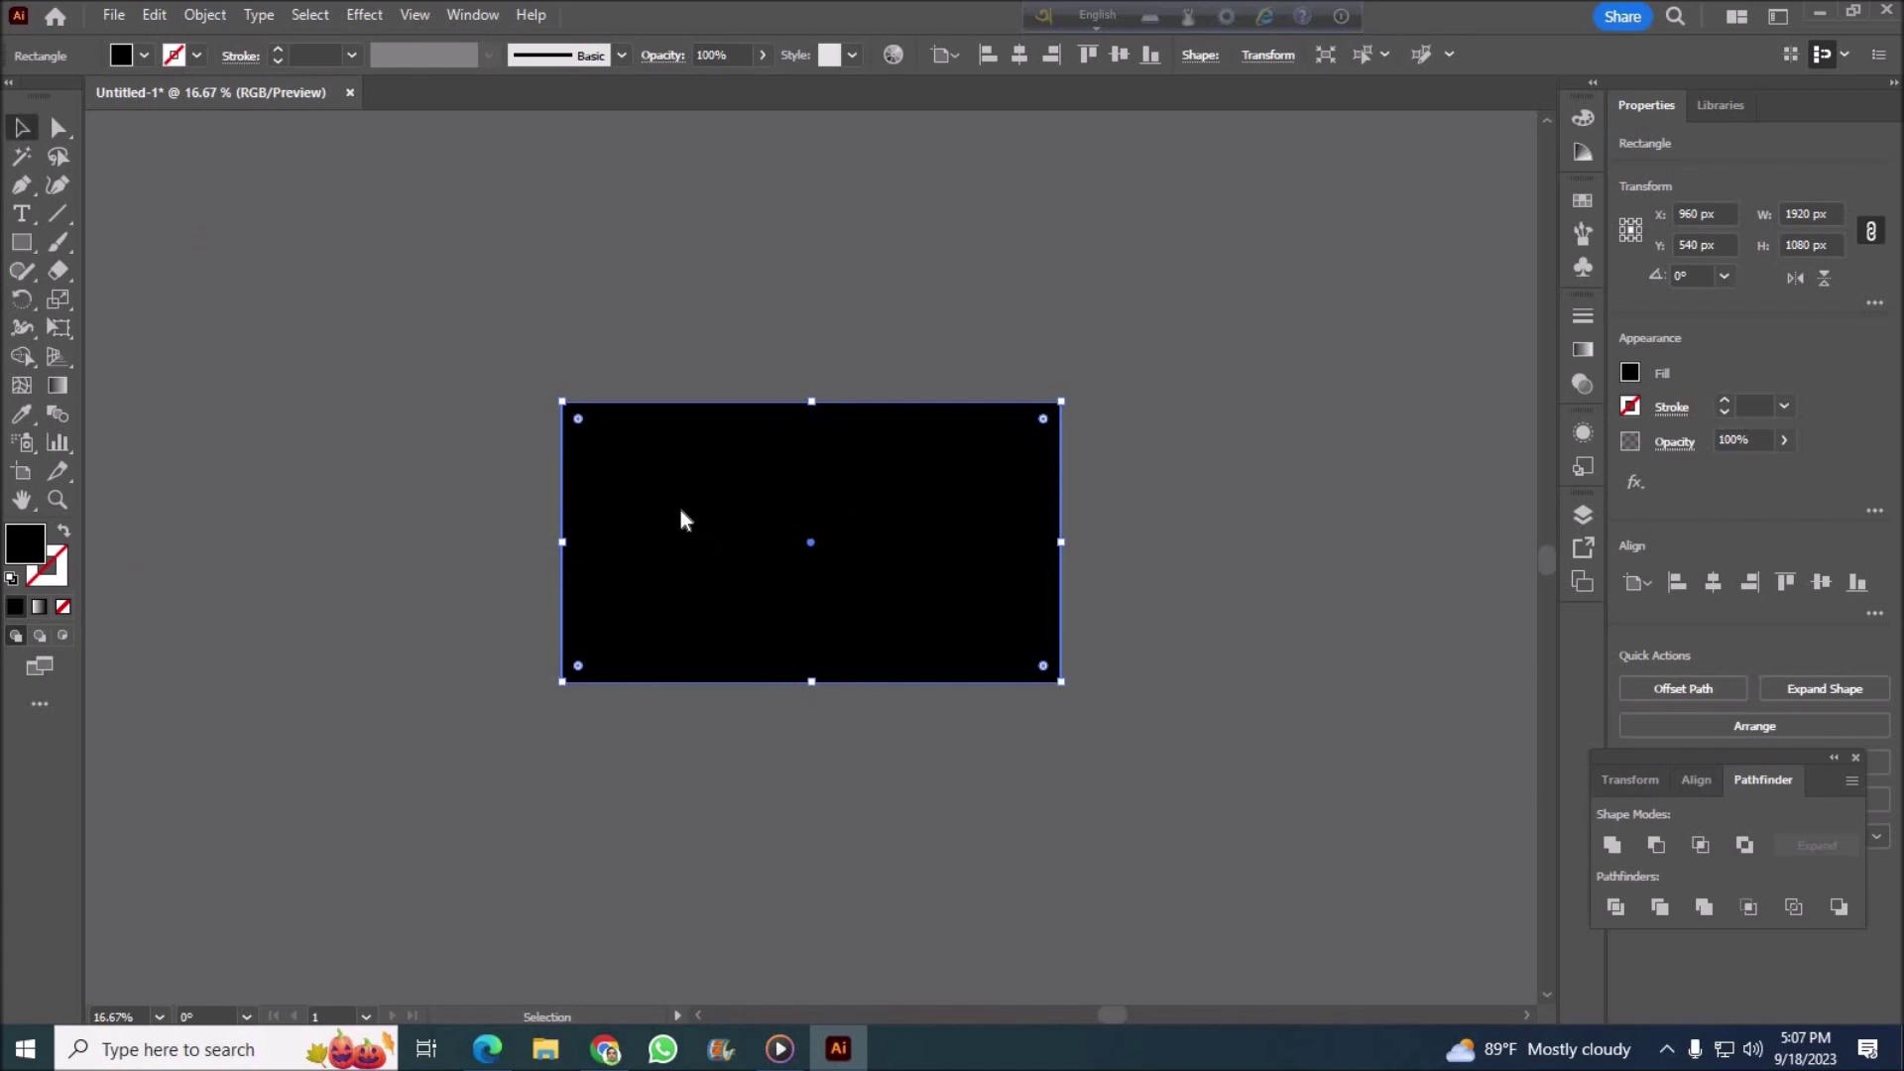
right_click(691, 527)
click(1051, 982)
click(1125, 779)
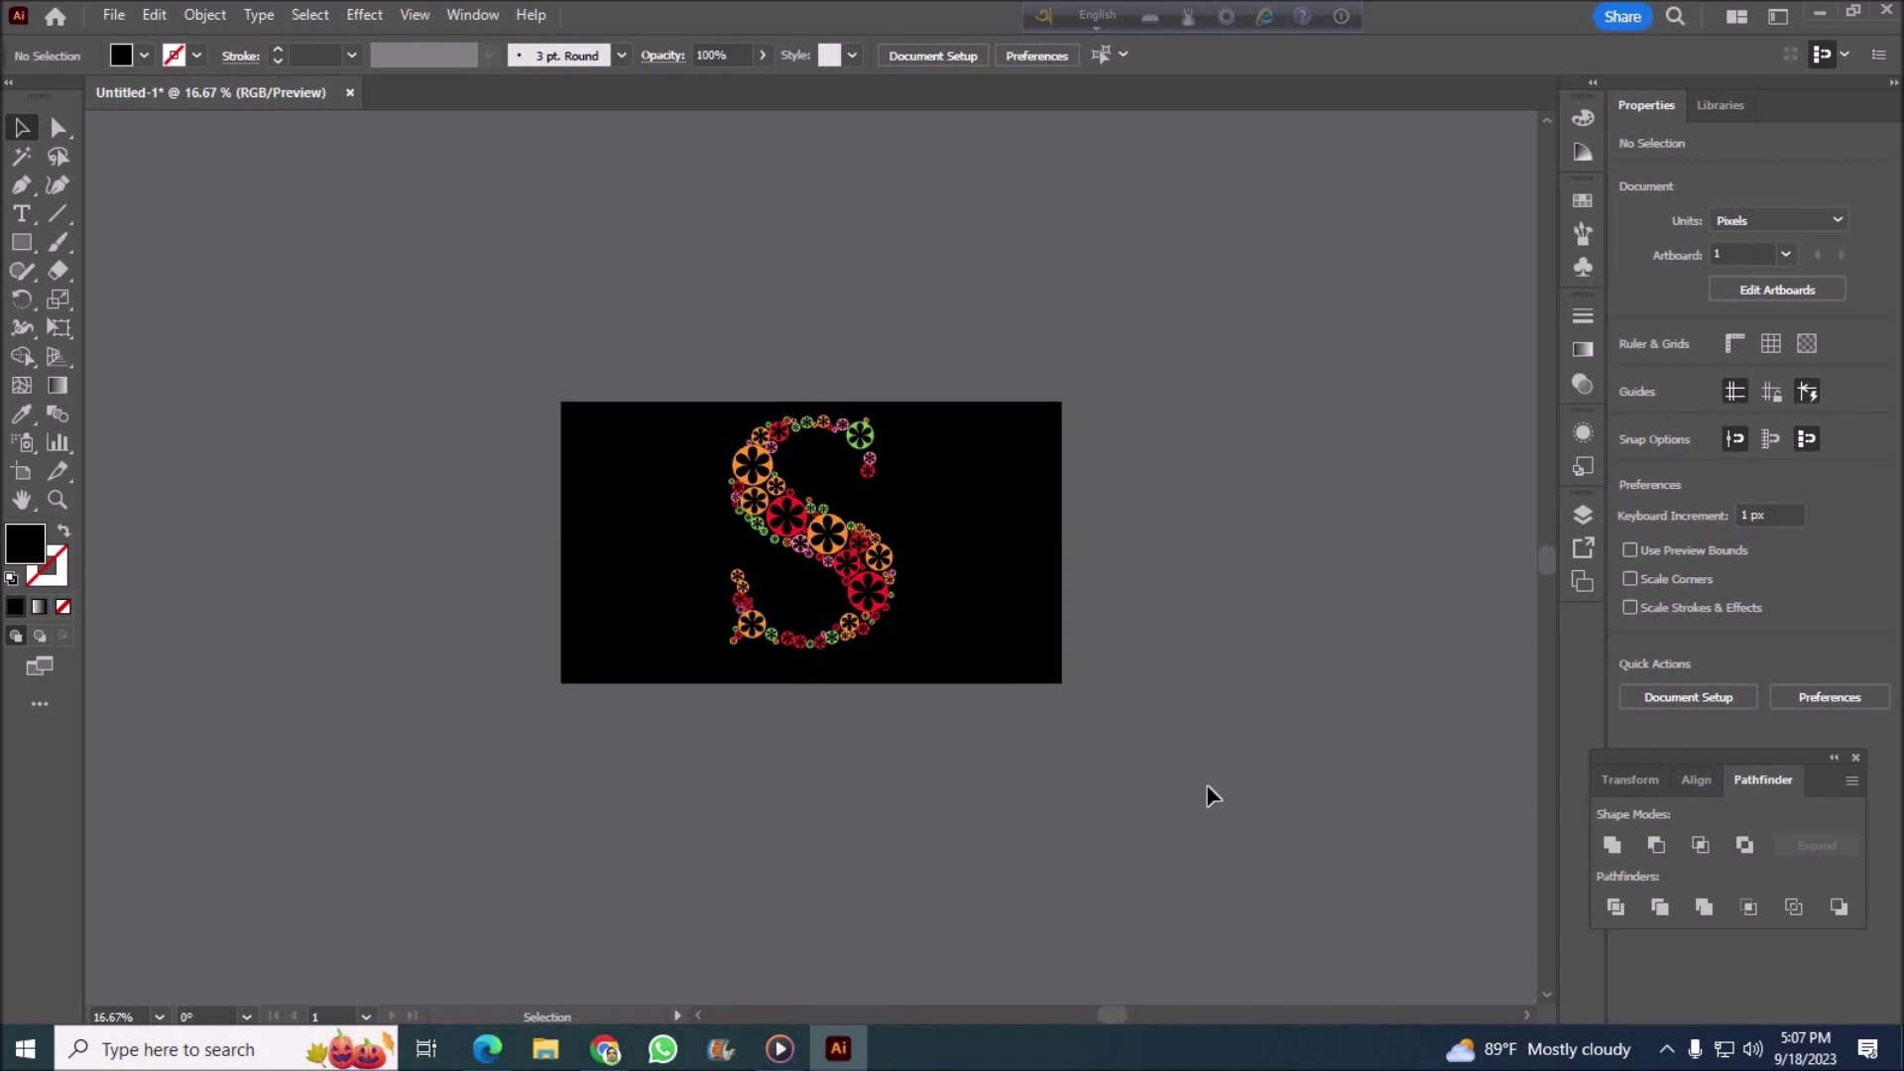
click(192, 751)
click(1095, 912)
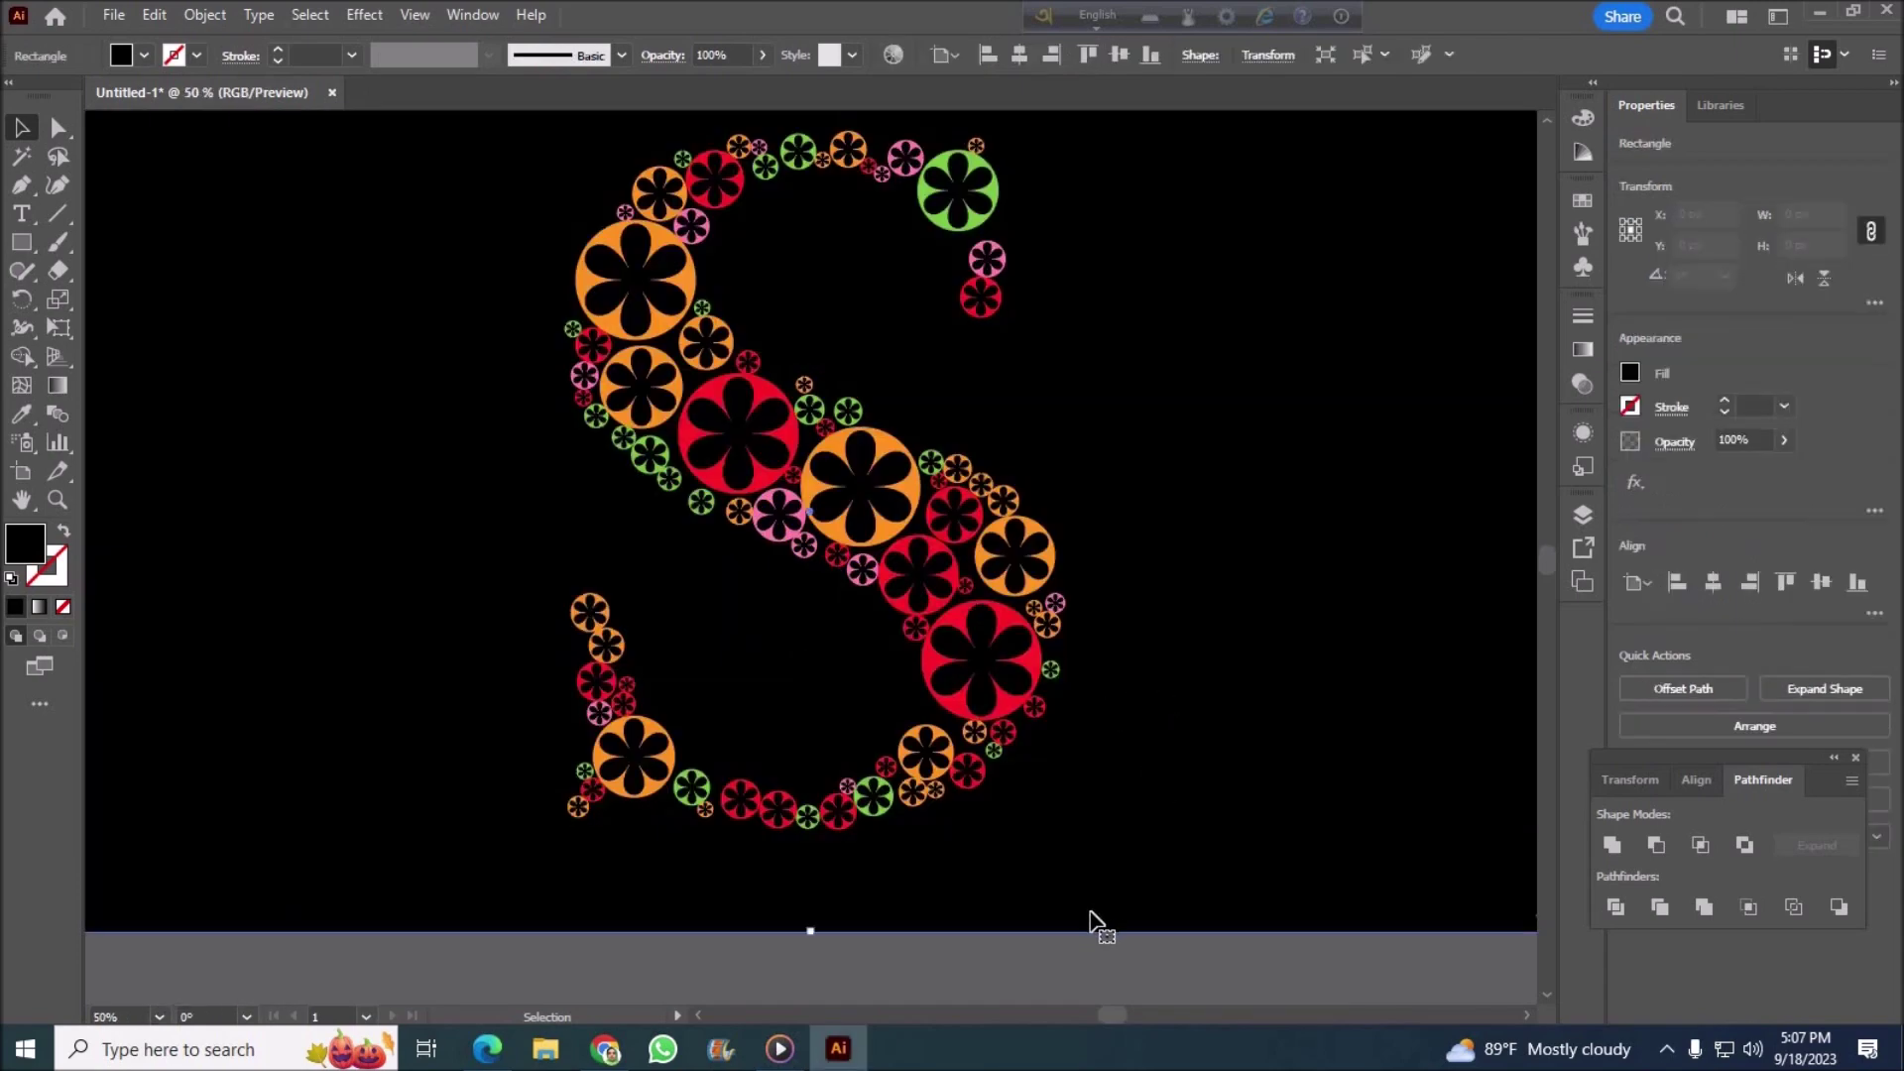